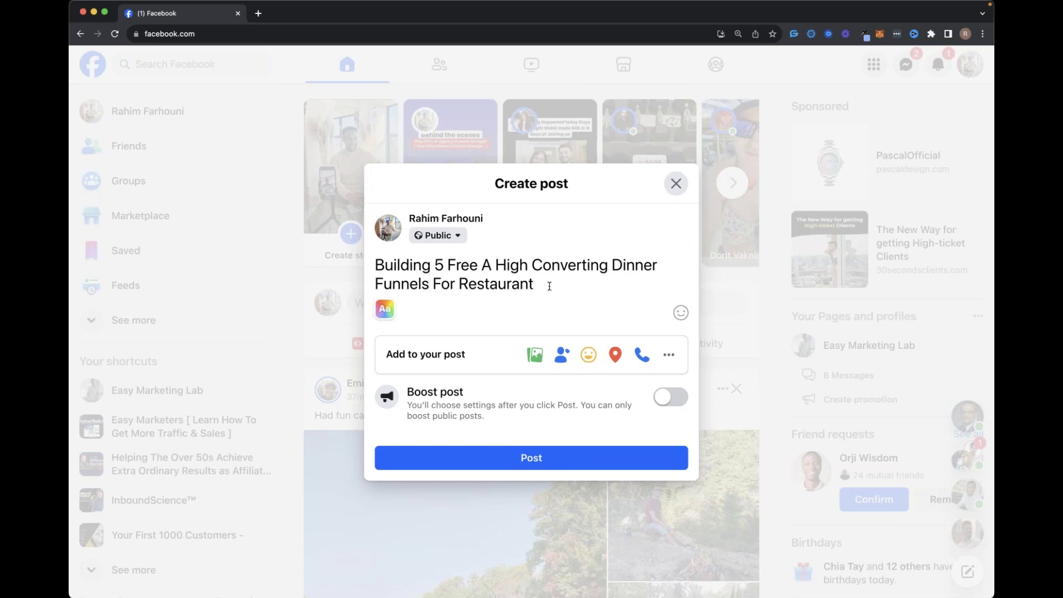
Complete the post text after "Restaurant" with "To Fill Up Their Reservations - Comment: Build my Funnel".
type("To Fill Up Their ")
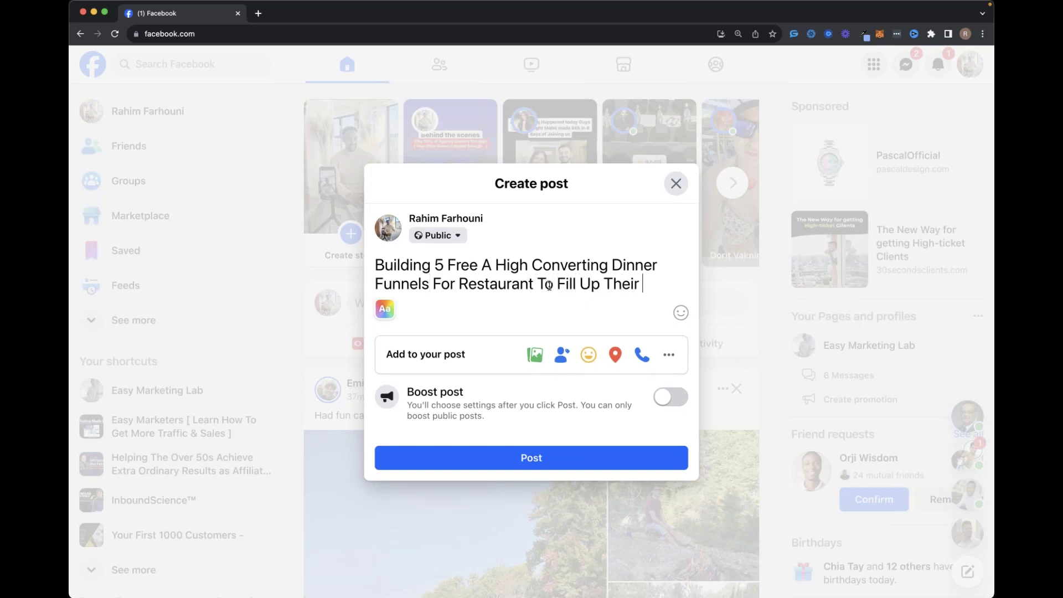
type("Reservation")
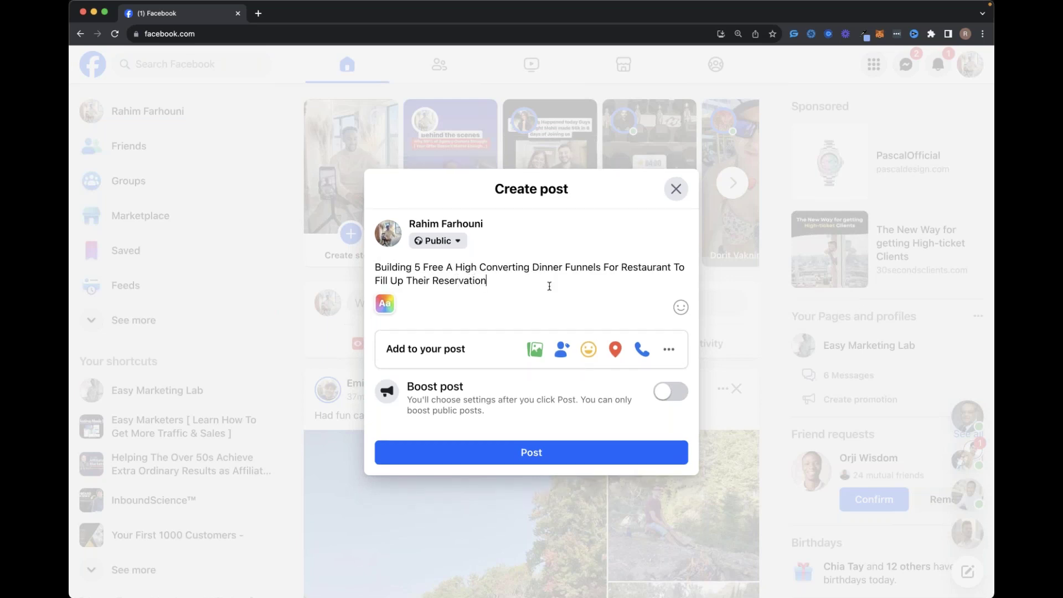
type("s - Comment: Build")
key("BackSpace")
type("Build my FUn")
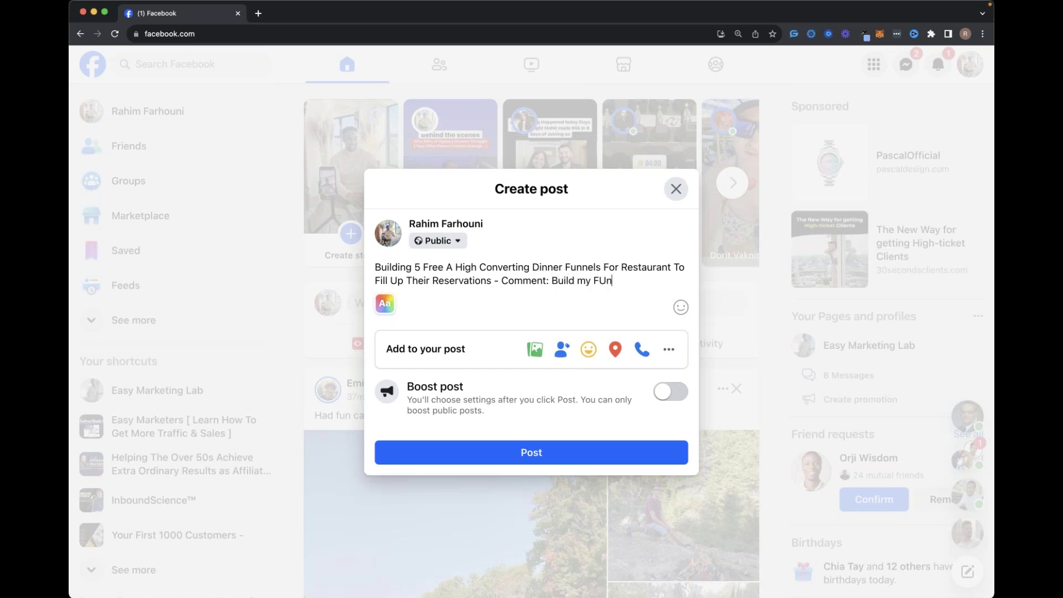
type("n")
key("BackSpace")
key("BackSpace")
key("BackSpace")
type("unnel")
Apply the solid purple background to the post and replace the dash before "Comment: Build my Funnel" with a line break.
left_click(385, 304)
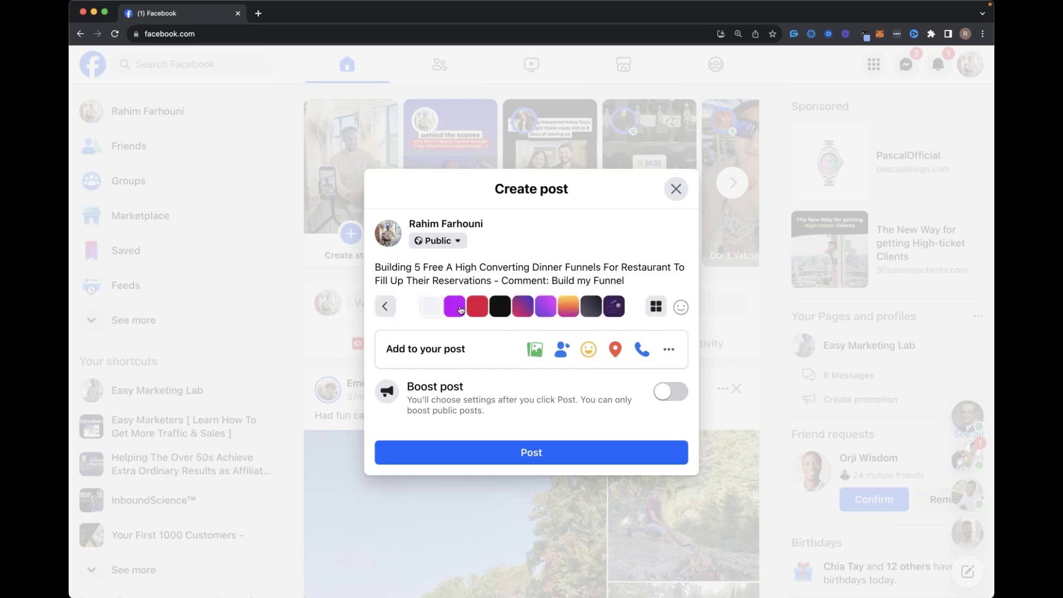
left_click(454, 306)
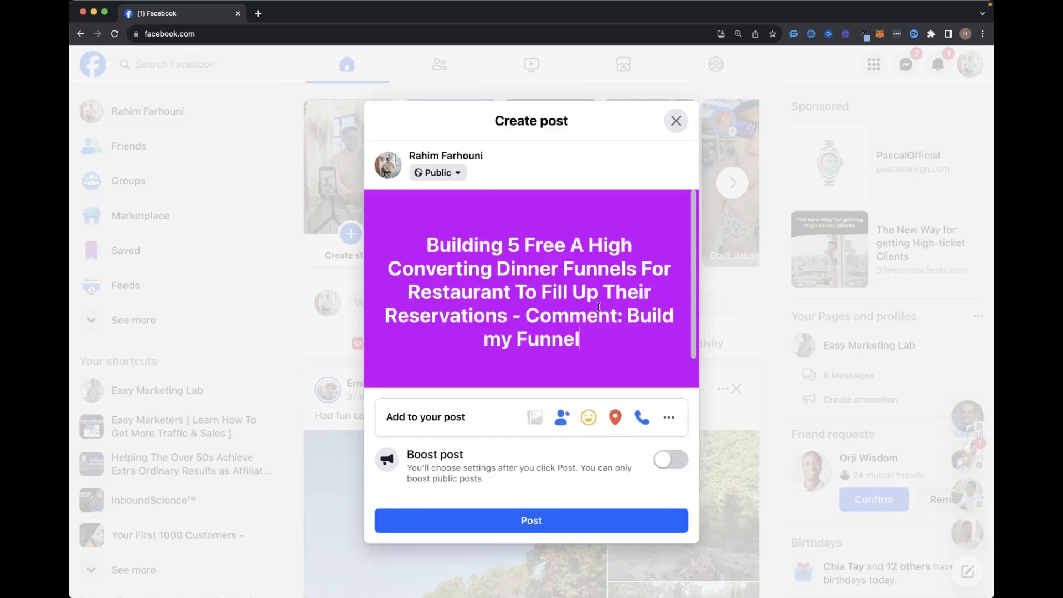
left_click(525, 316)
key("BackSpace")
key("BackSpace")
key("BackSpace")
key("Return")
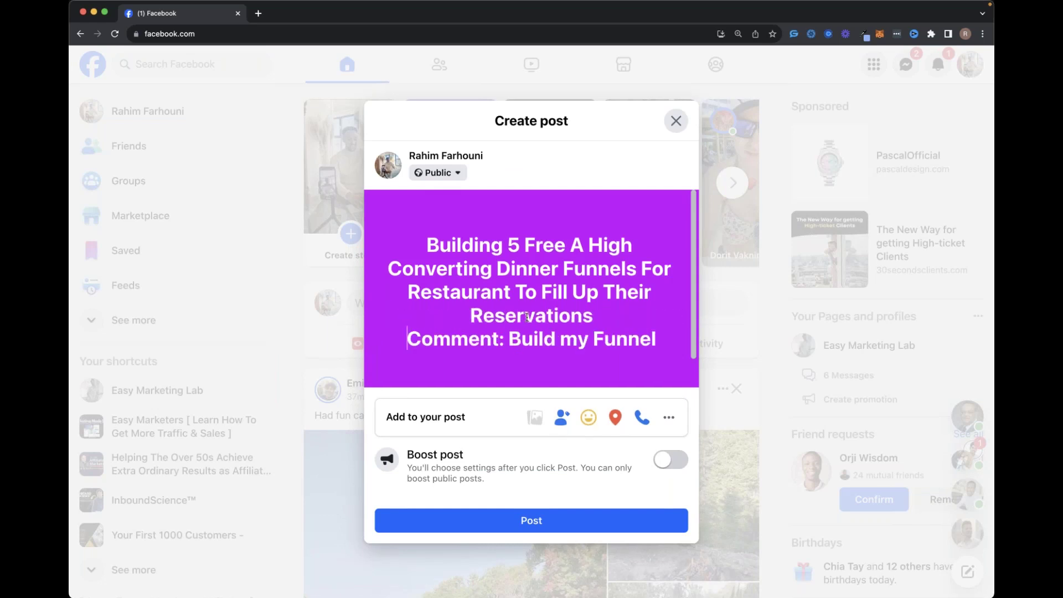
Insert a green check mark emoji after "Reservations" in the post text.
left_click(605, 317)
key("ctrl+super+space")
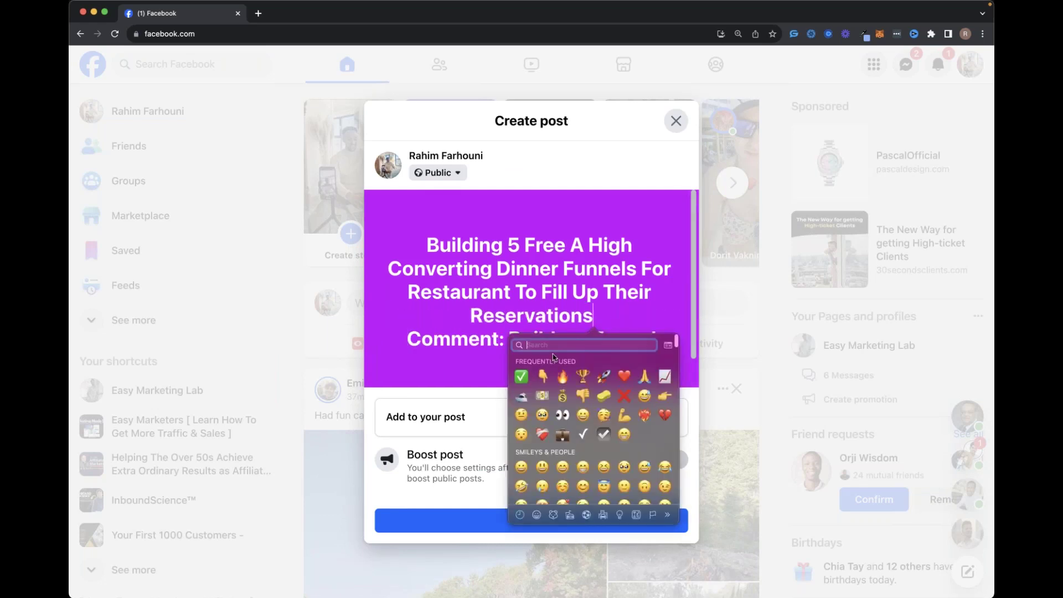
left_click(522, 377)
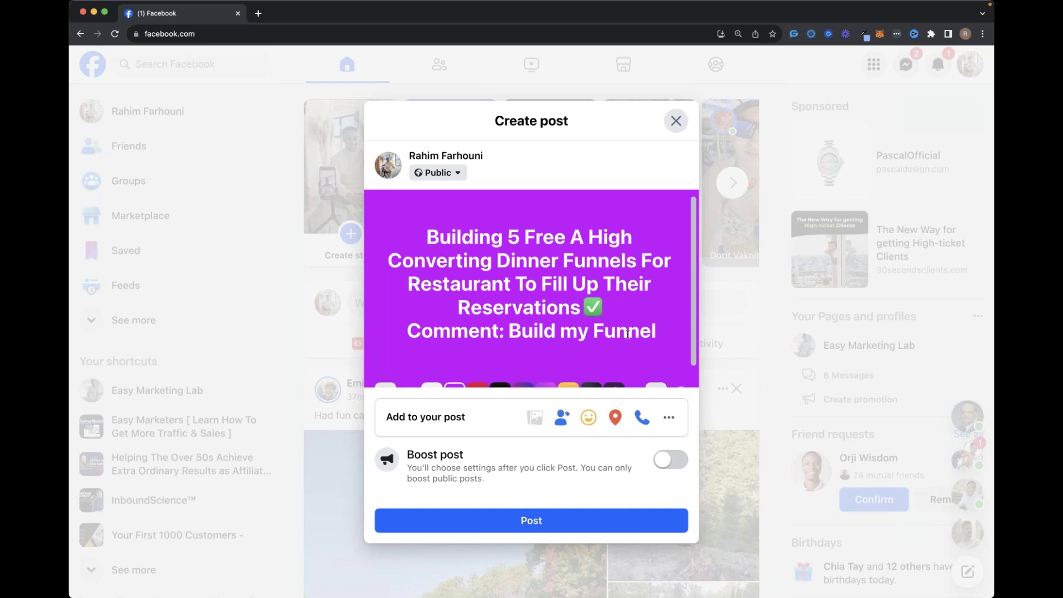
scroll(587, 310, "down", 1)
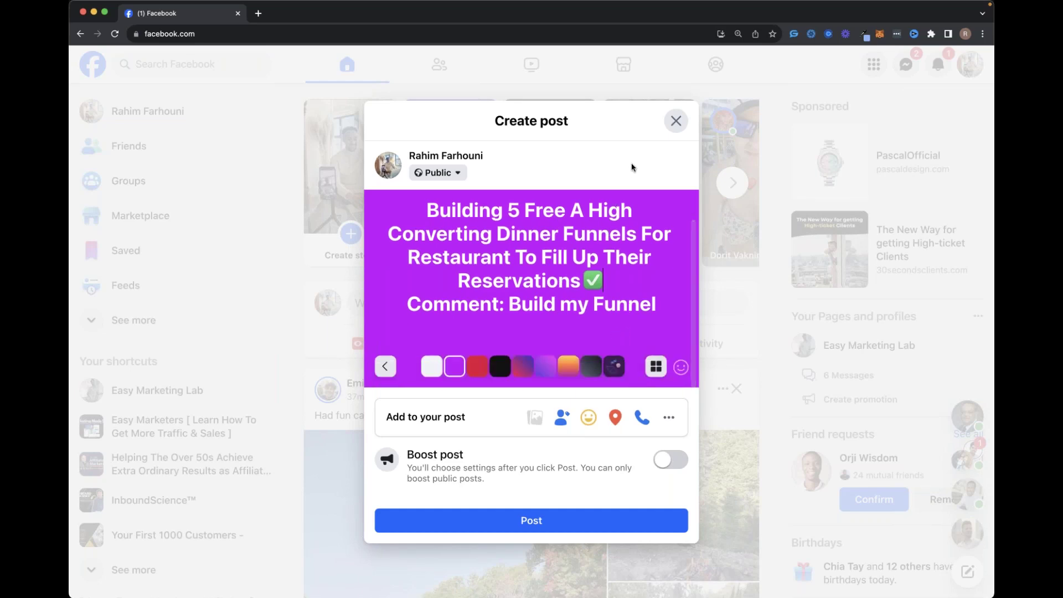
Close the post draft and its browser window without publishing, and advance the presentation to the "Inbound Daily Clients" slide.
left_click(676, 121)
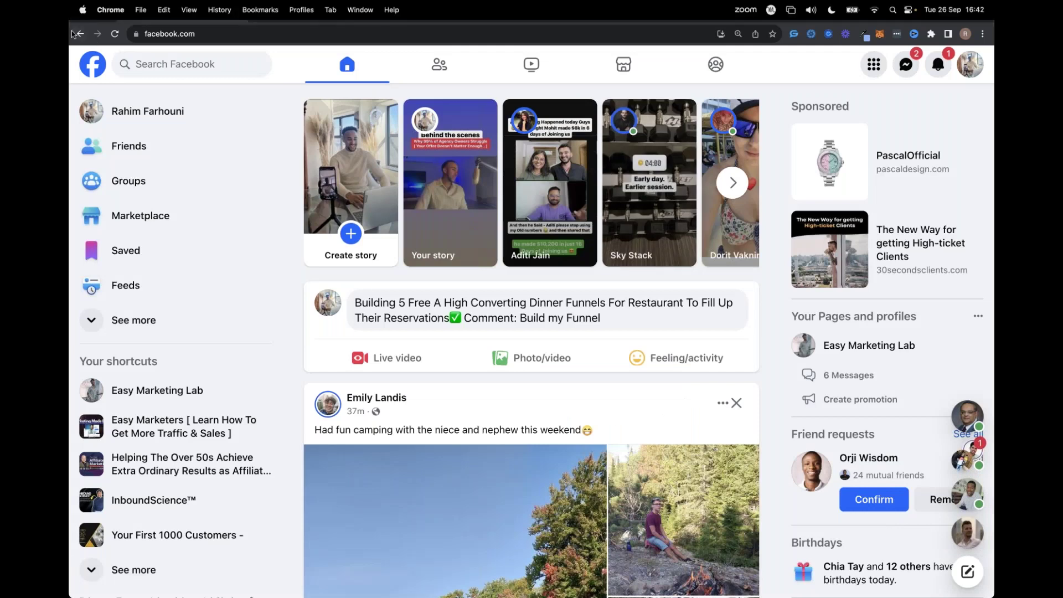
left_click(133, 75)
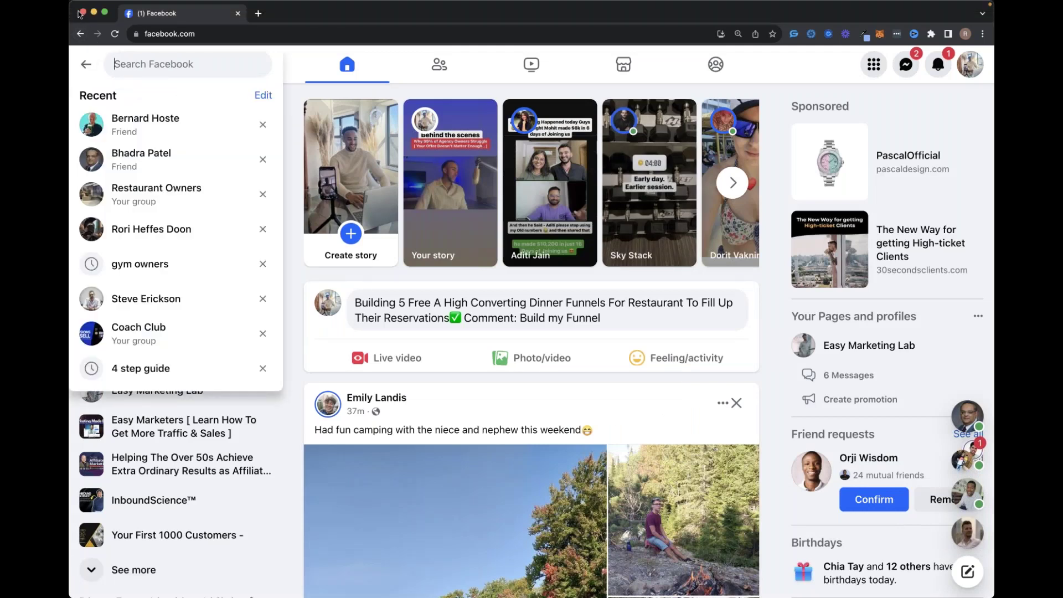
left_click(82, 14)
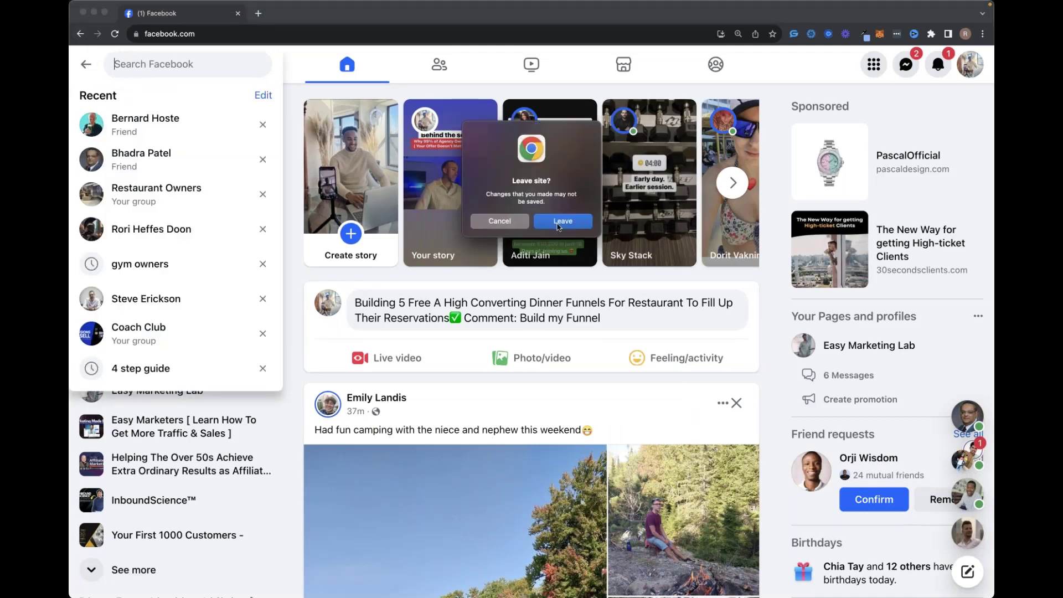
left_click(561, 221)
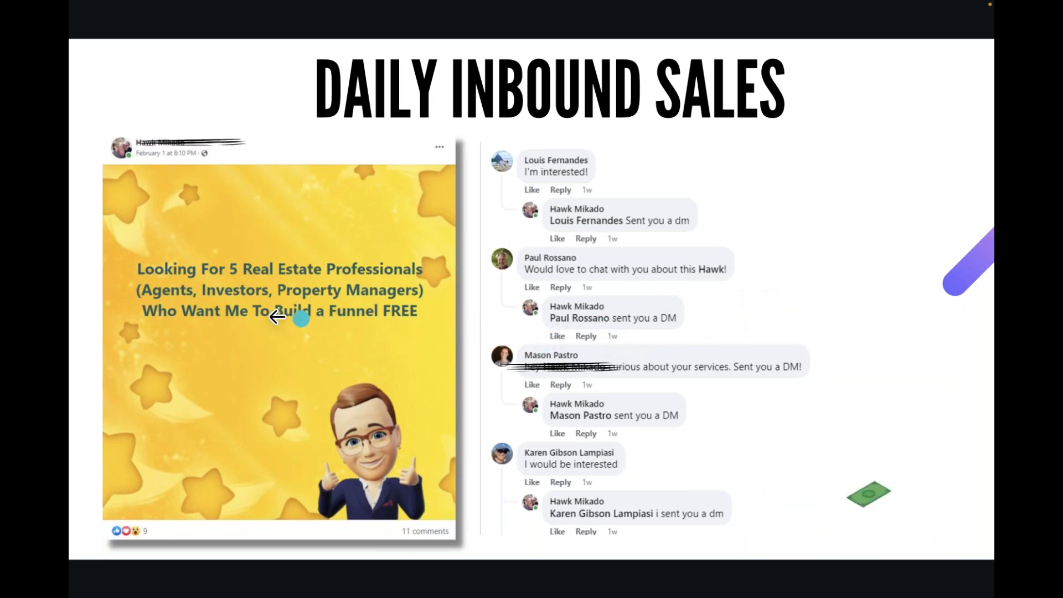
key("Right")
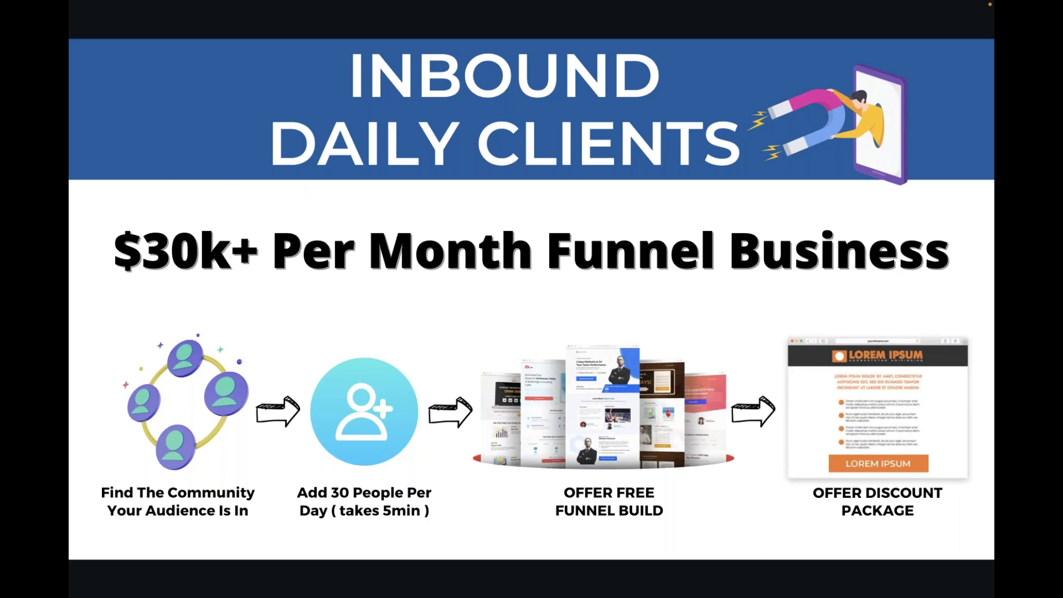
Switch to Facebook in the browser, search for "100k blueprint" and filter the results to posts.
key("super+Tab")
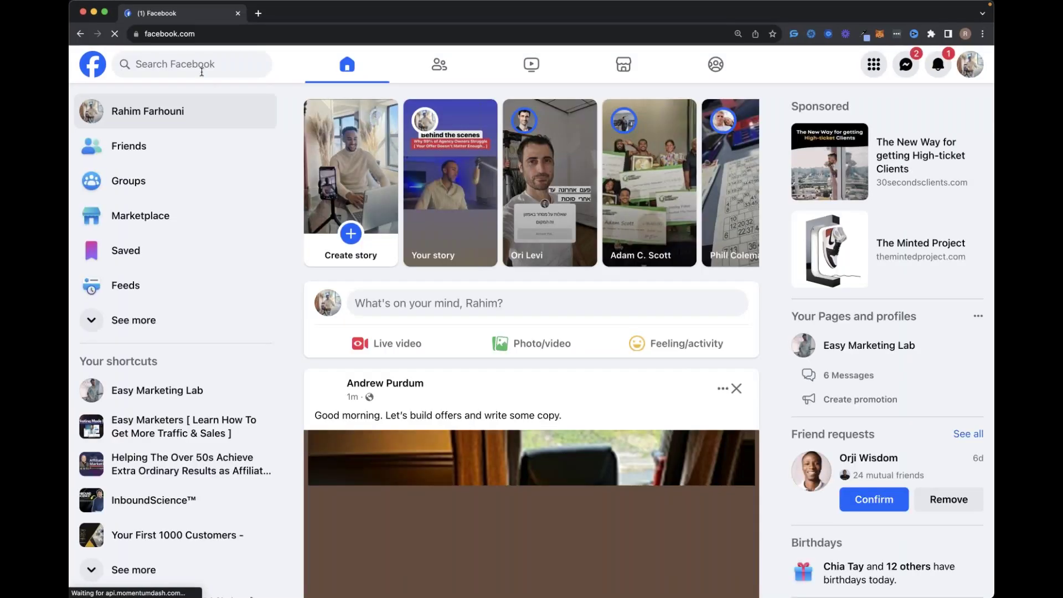
left_click(198, 67)
type("100k bluepri")
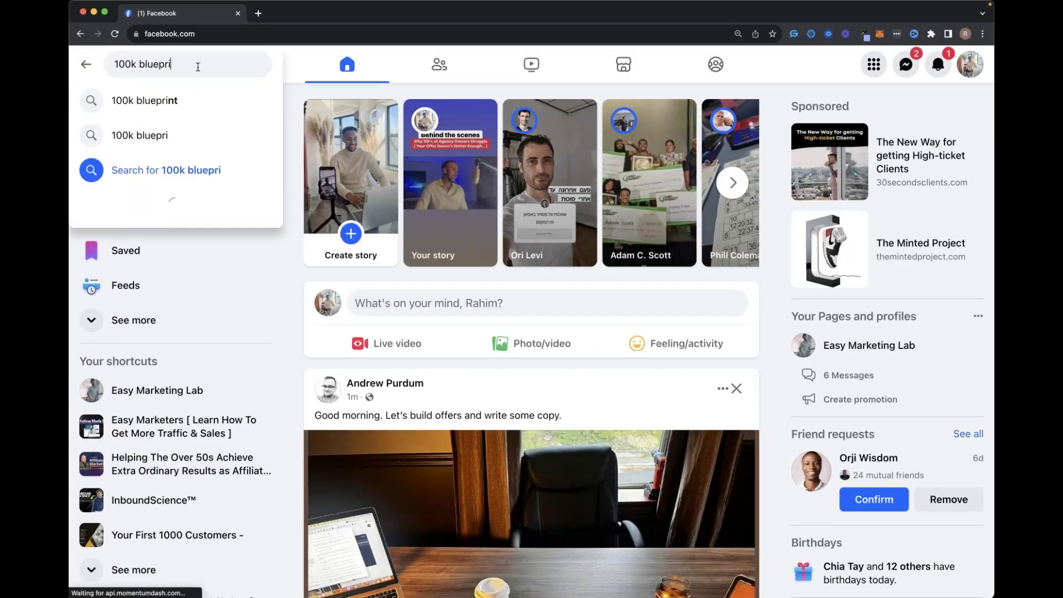
left_click(144, 100)
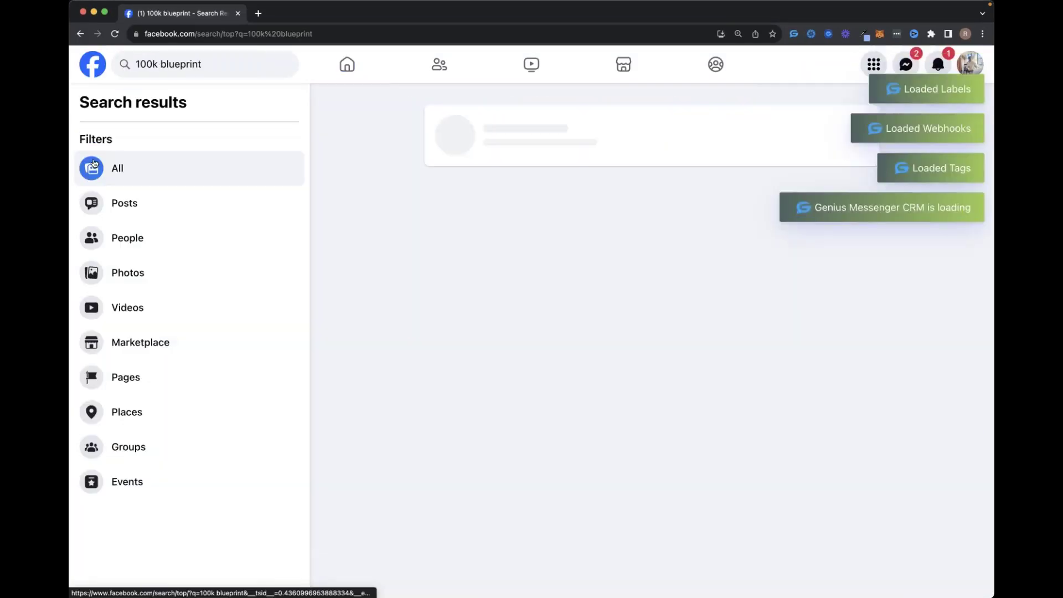
left_click(124, 206)
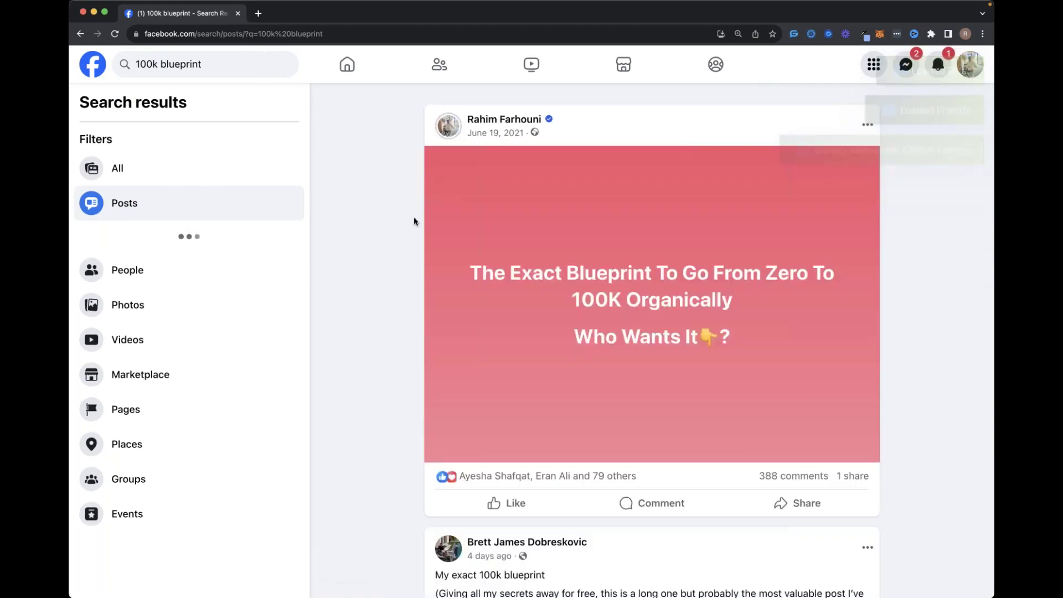
Open the comments of the post "The Exact Blueprint To Go From Zero To 100K Organically" and load its previous comments.
scroll(555, 191, "down", 2)
left_click(911, 305)
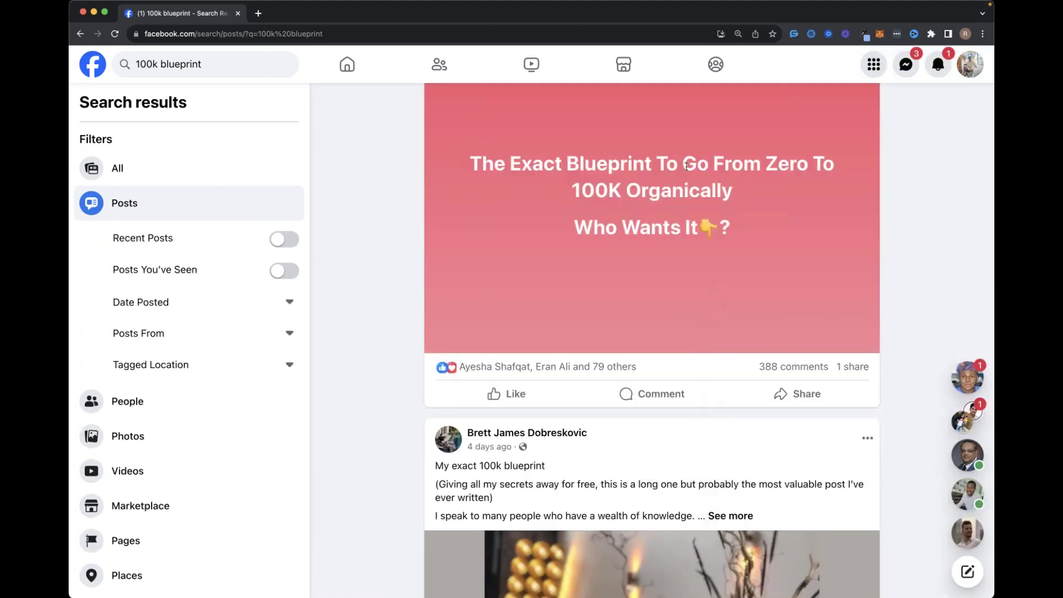
scroll(686, 170, "up", 2)
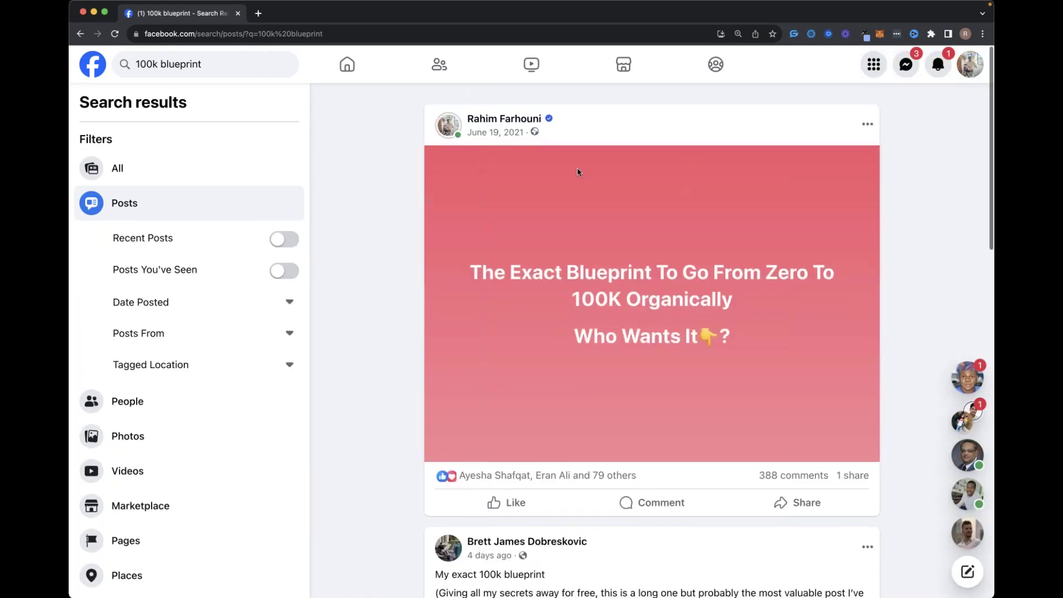
scroll(786, 357, "down", 2)
left_click(792, 359)
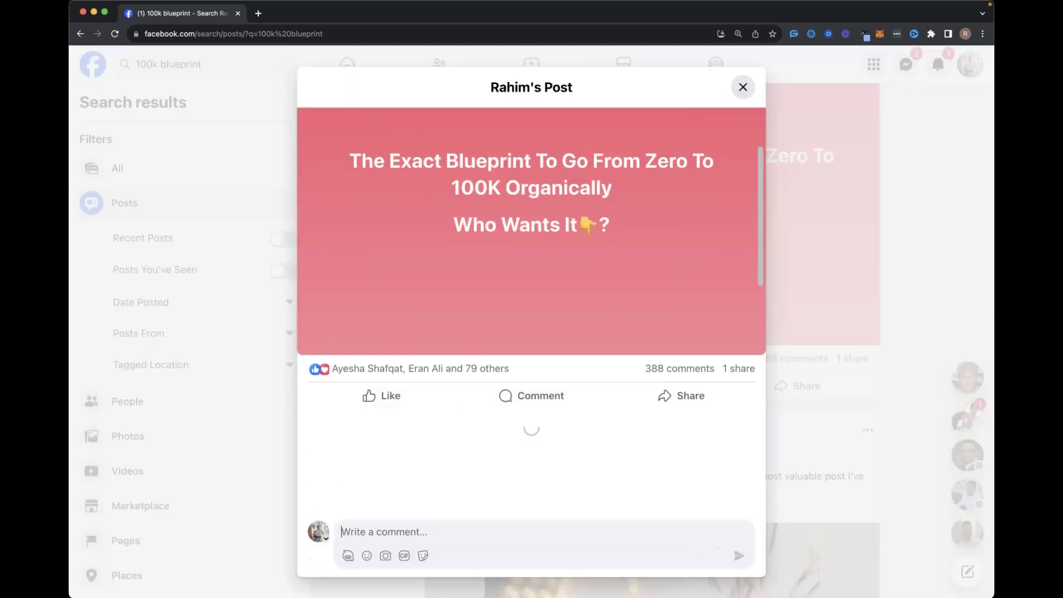
left_click(375, 290)
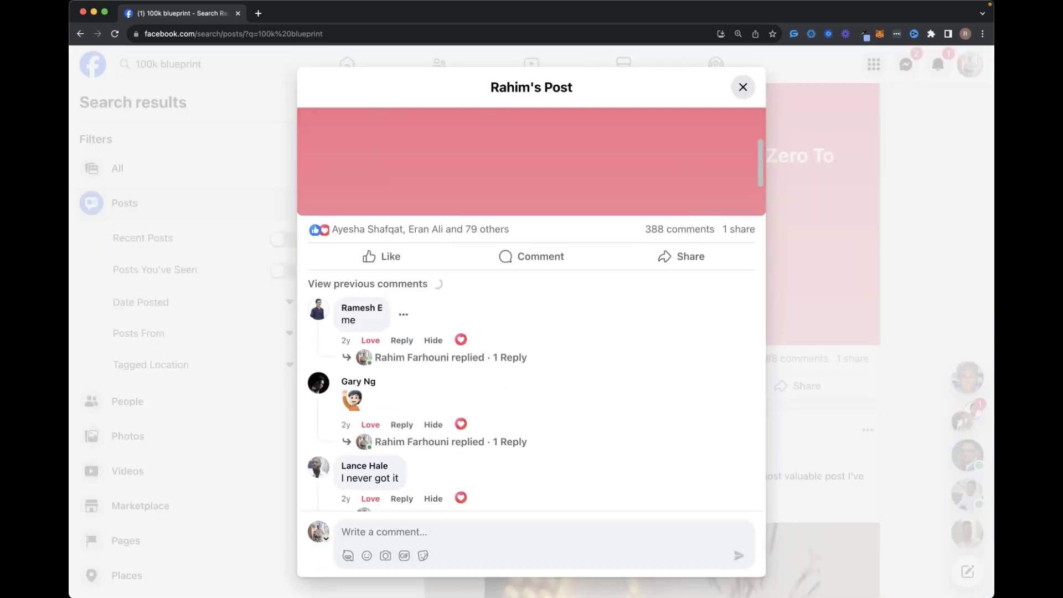
scroll(382, 287, "down", 1)
left_click(394, 233)
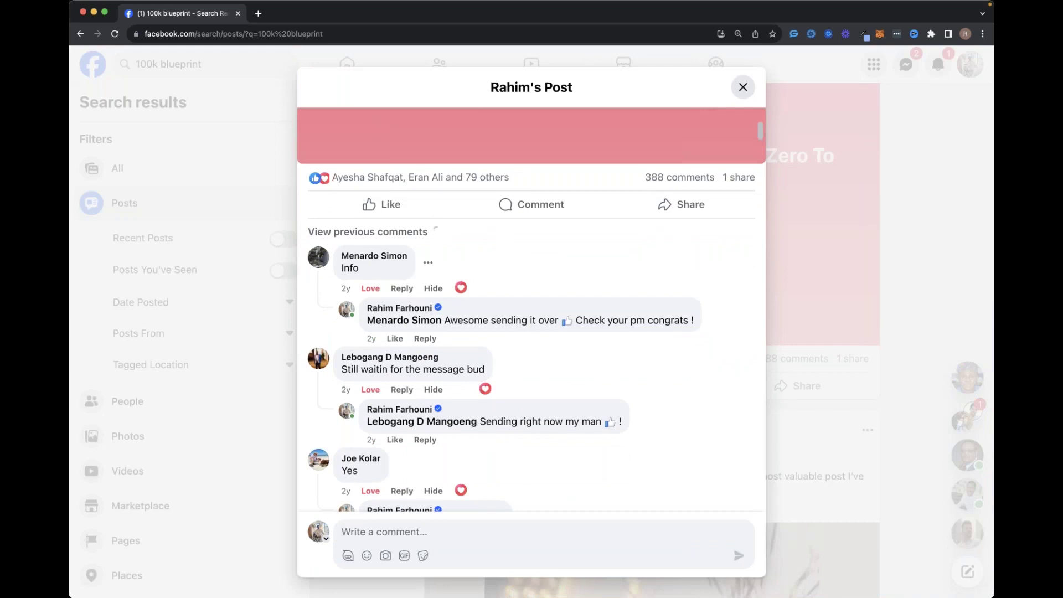
Review the comments and the author's replies on the blueprint post through to the most recent ones.
scroll(531, 310, "down", 15)
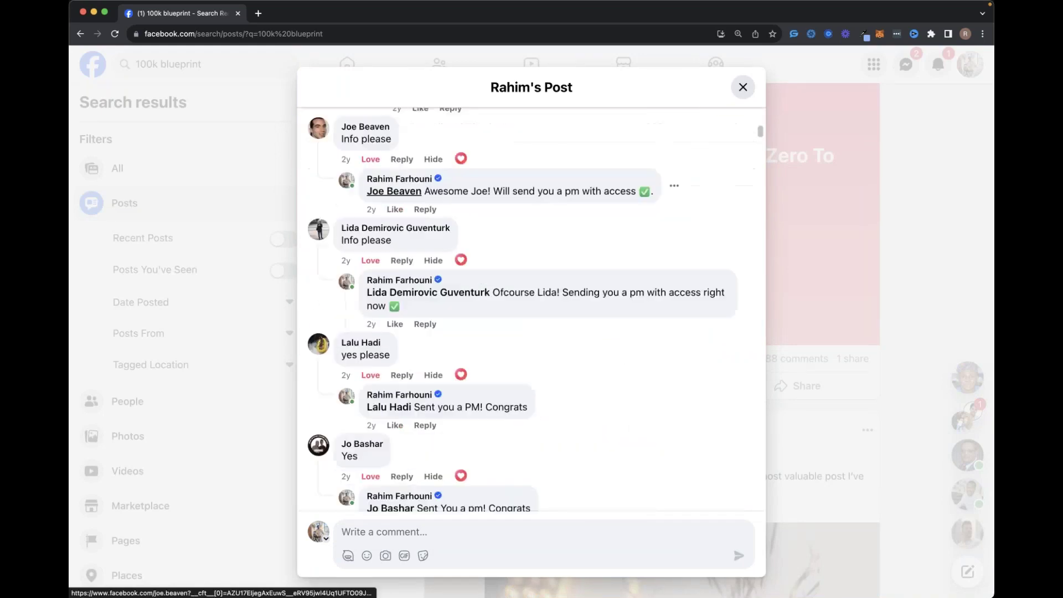
scroll(532, 310, "down", 15)
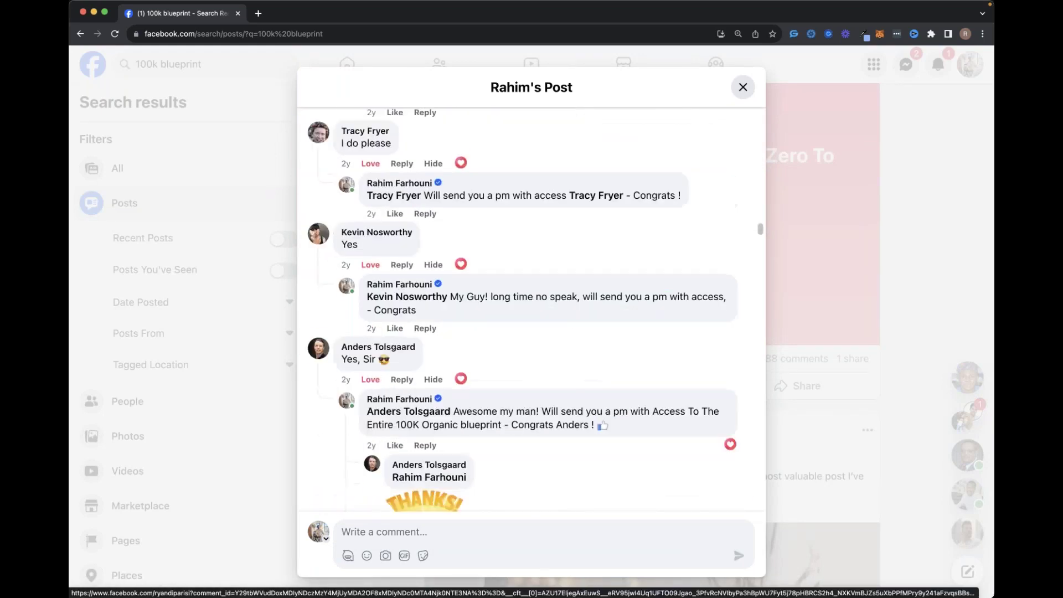
scroll(427, 137, "down", 10)
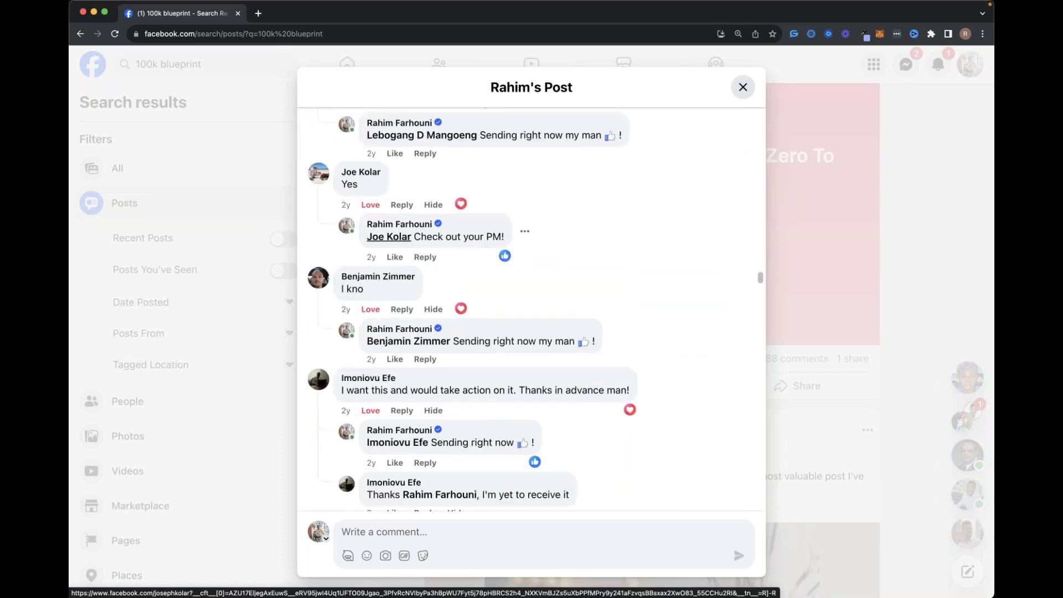
scroll(428, 137, "down", 15)
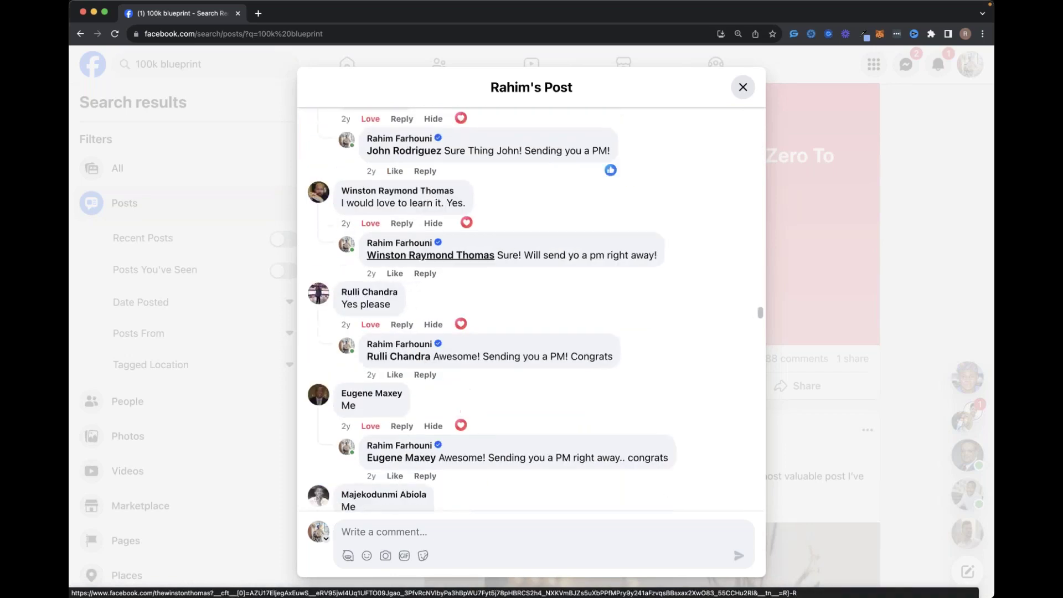
scroll(409, 259, "down", 15)
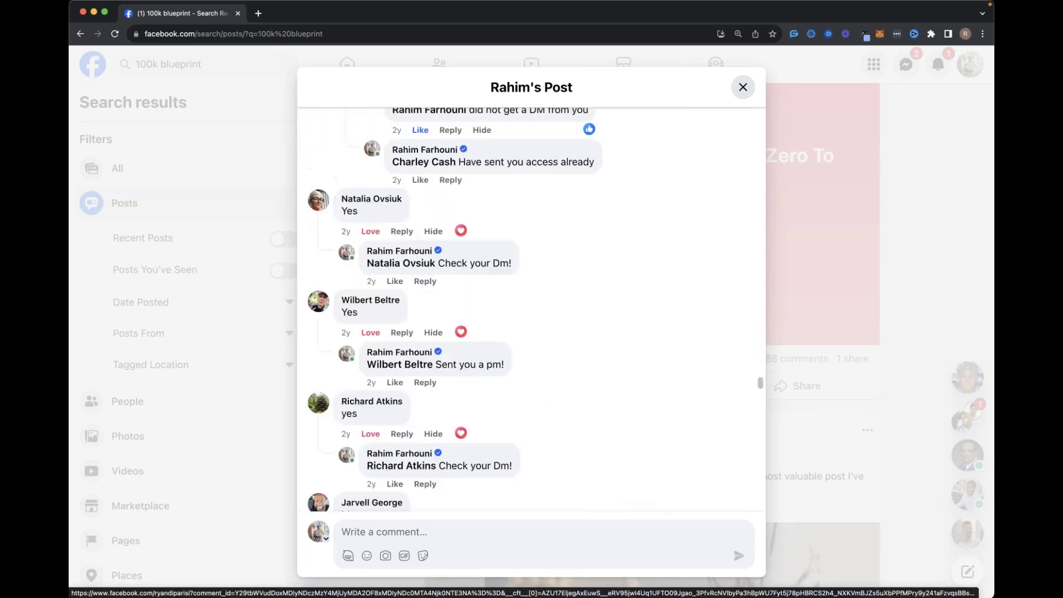
scroll(408, 258, "down", 15)
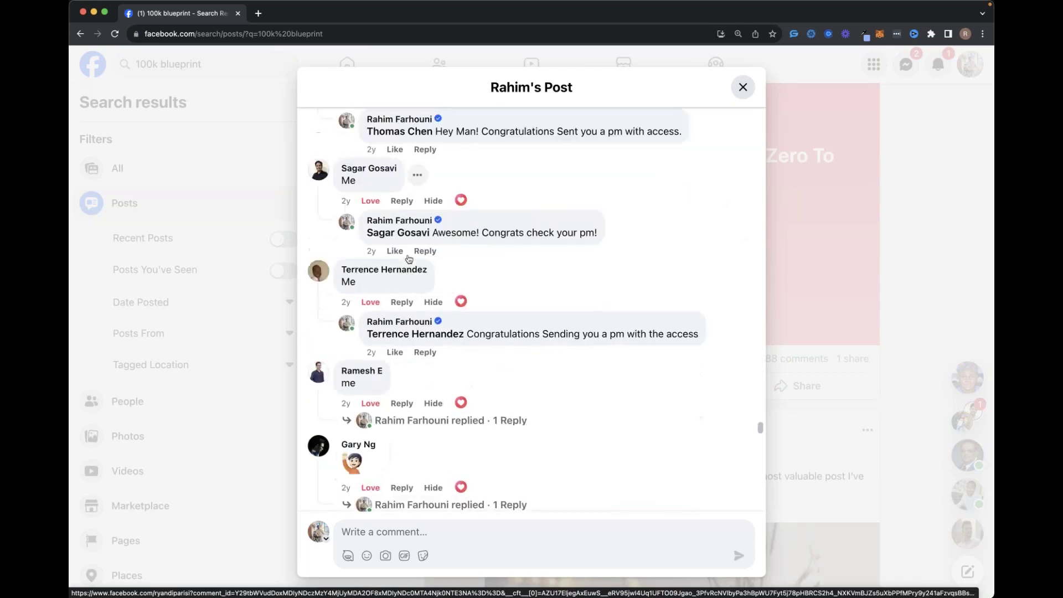
scroll(408, 259, "down", 15)
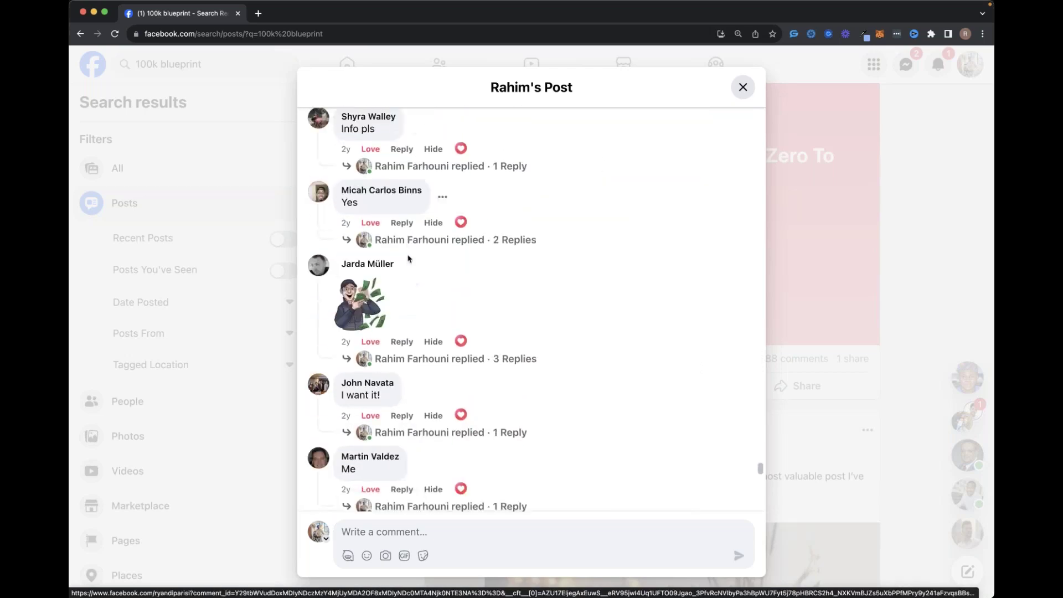
scroll(409, 258, "down", 1)
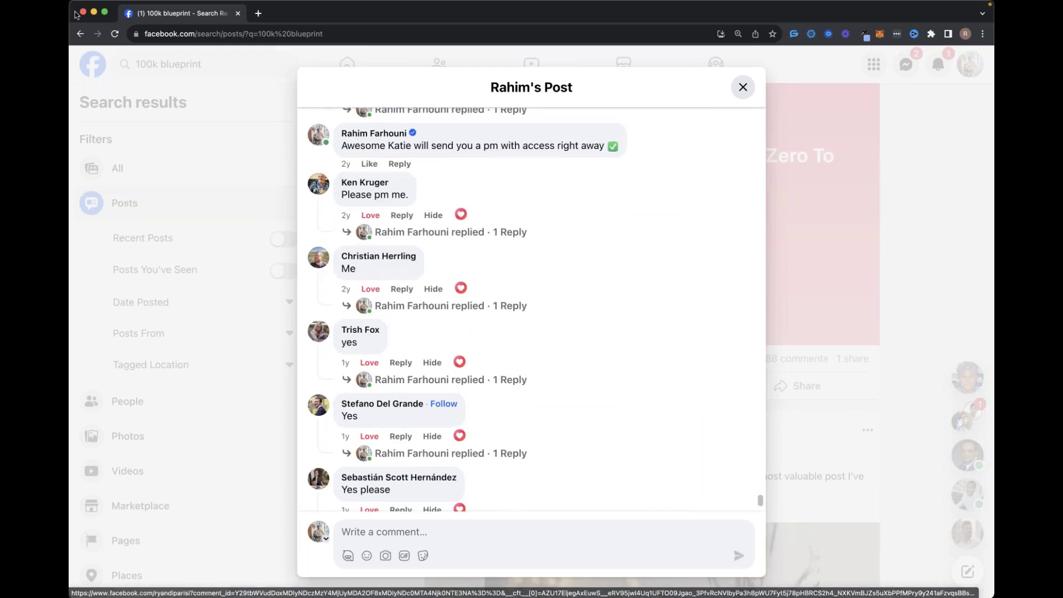
scroll(408, 258, "down", 5)
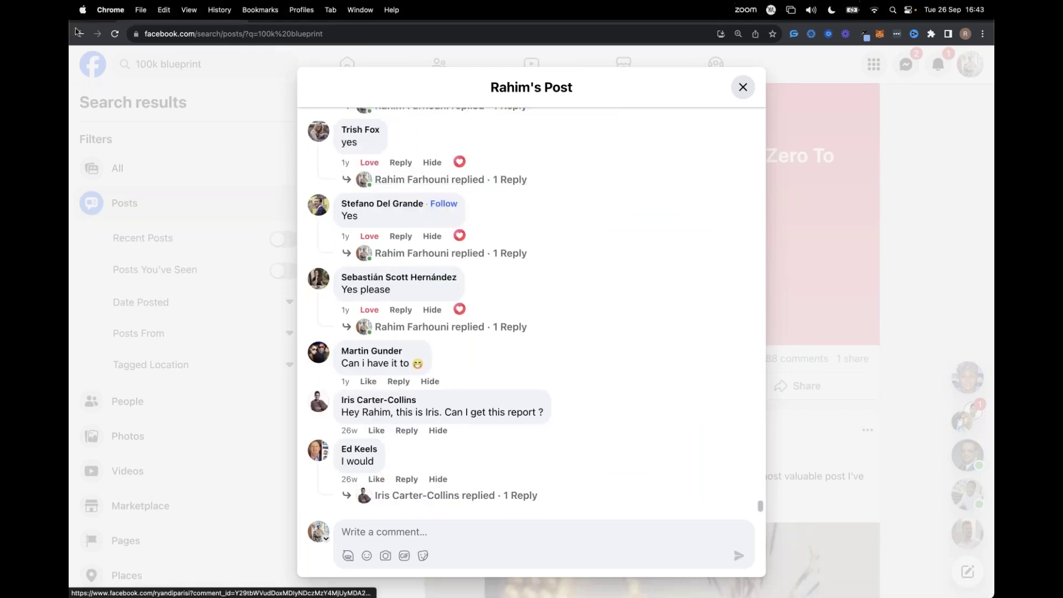
Close the Facebook browser window to return to the presentation.
left_click(209, 34)
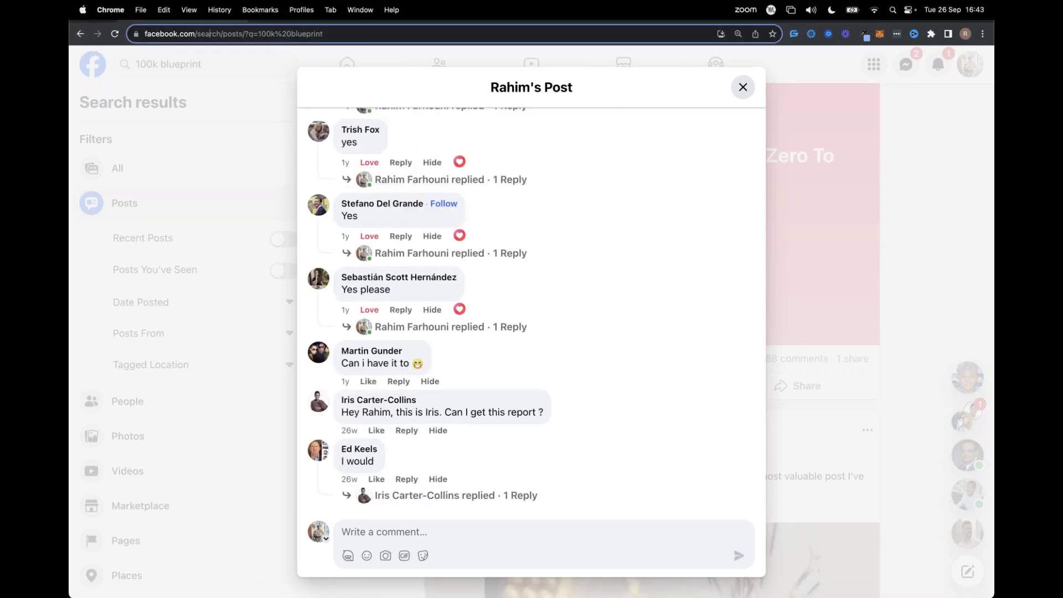
left_click(221, 87)
left_click(83, 12)
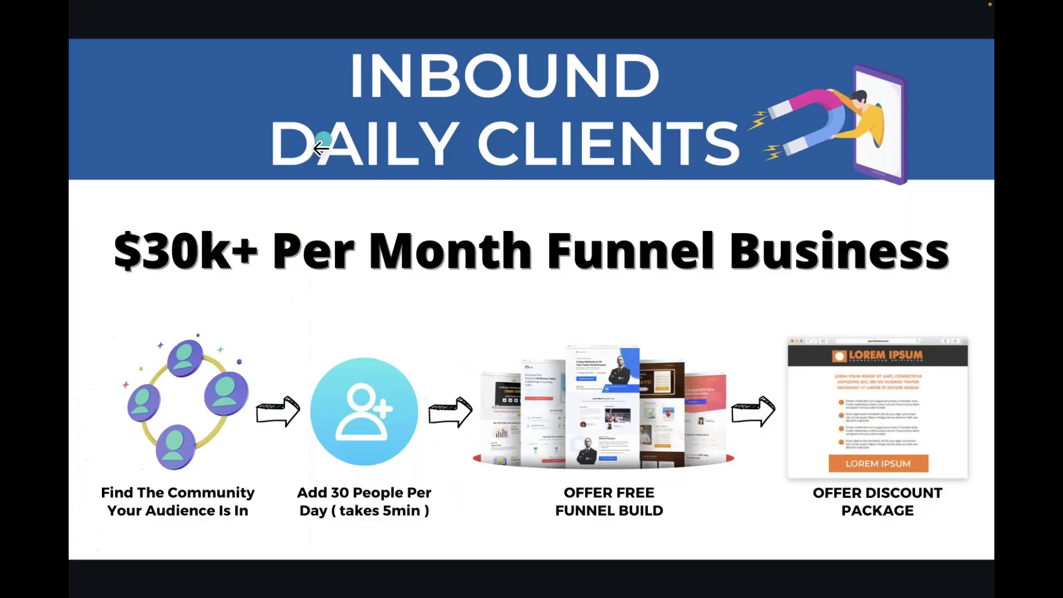
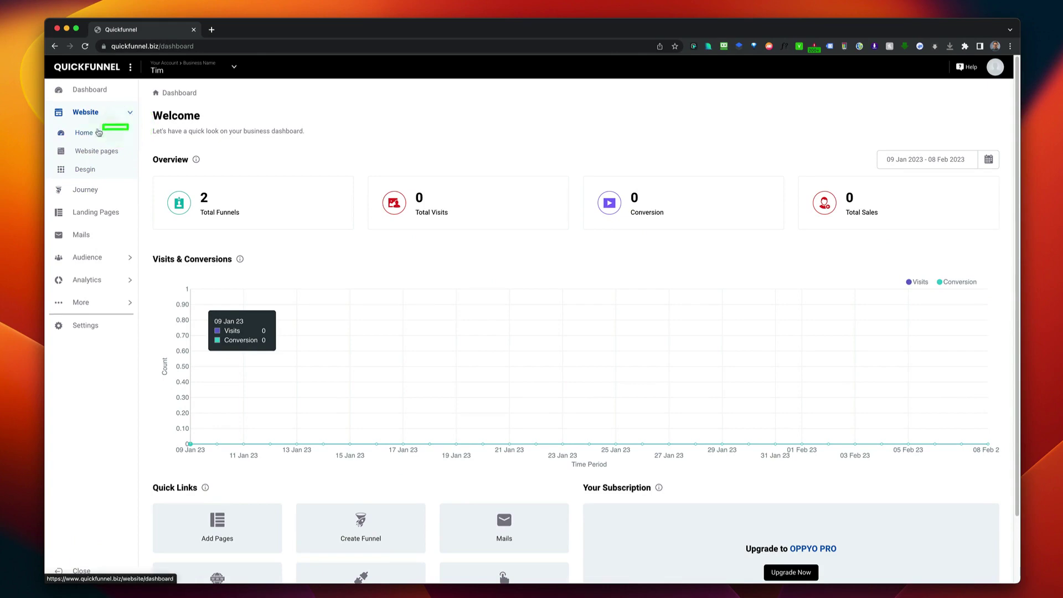
left_click(52, 142)
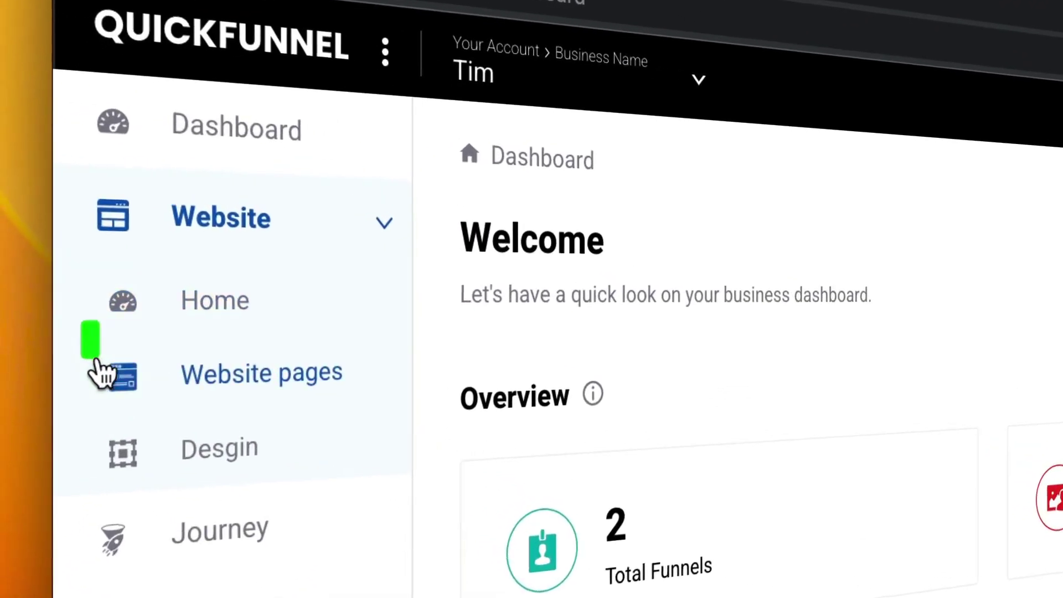
left_click(391, 427)
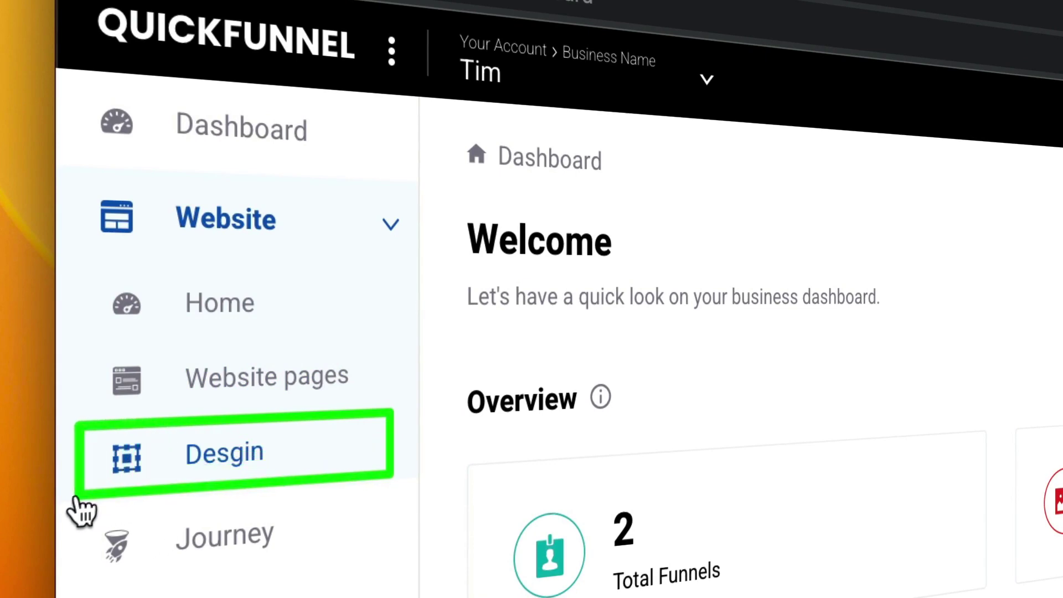
left_click(80, 510)
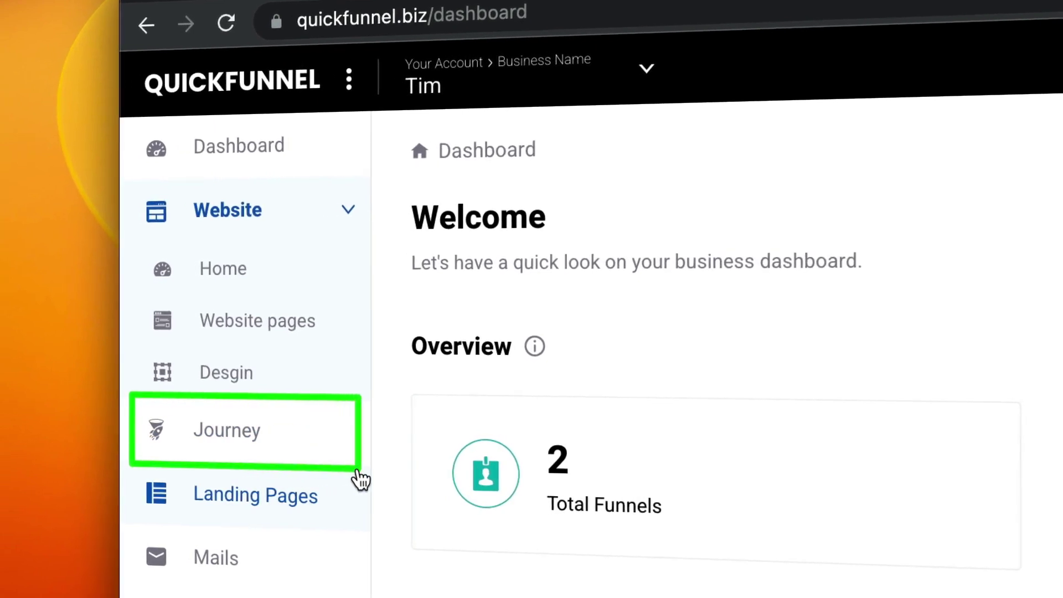
left_click(361, 479)
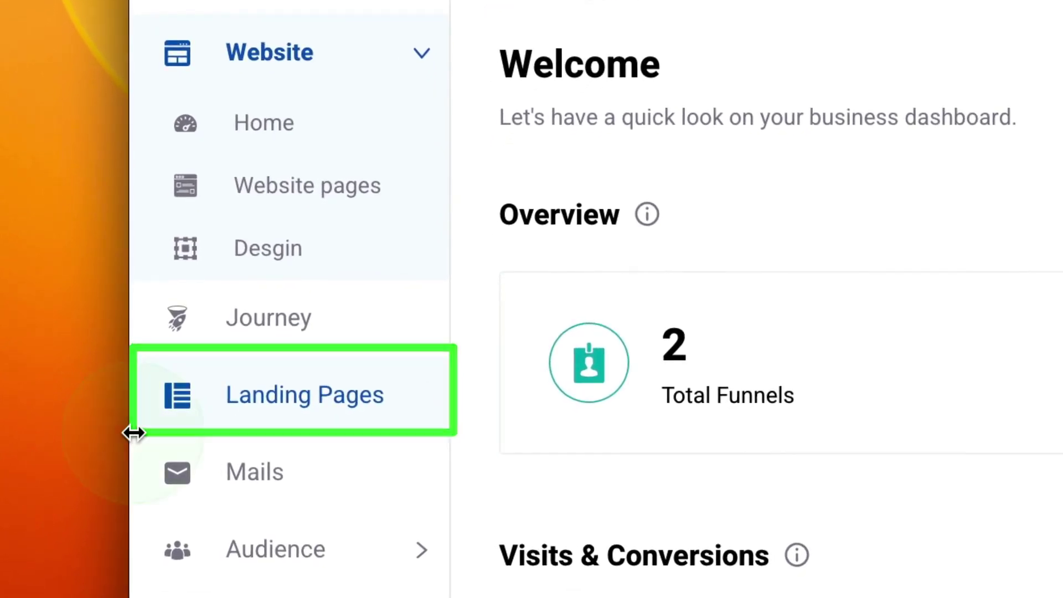
left_click(153, 458)
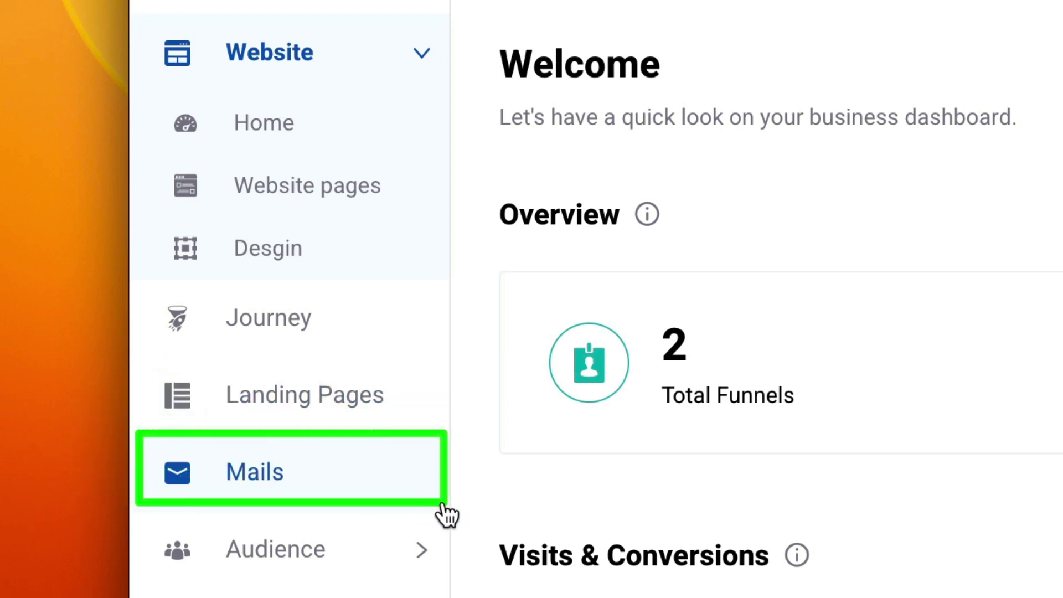
Create a new funnel in the Journey section with the goal More Sales and name it "Funnel 3".
left_click(272, 320)
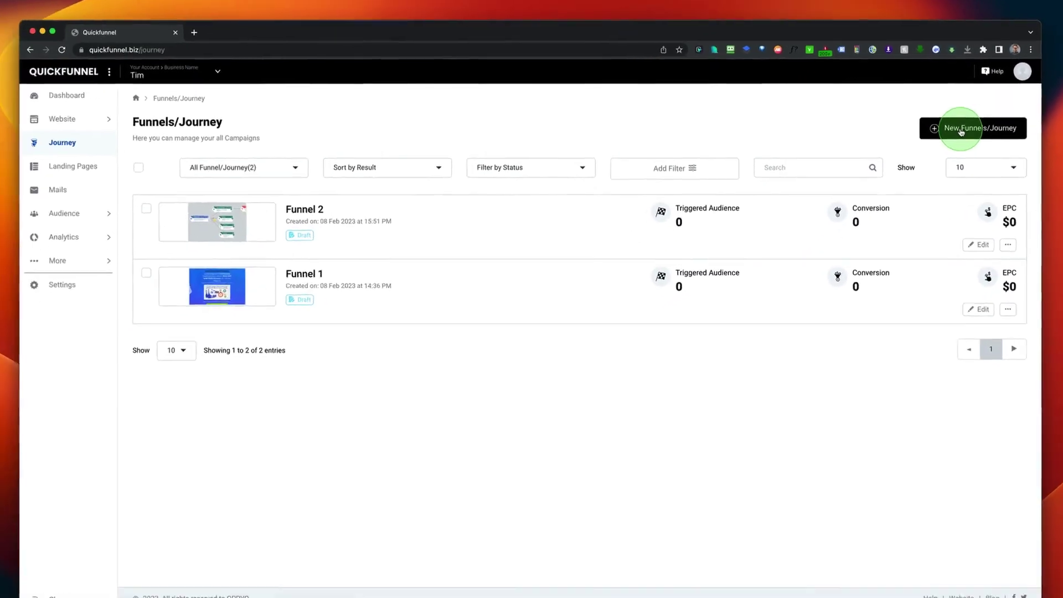
left_click(960, 129)
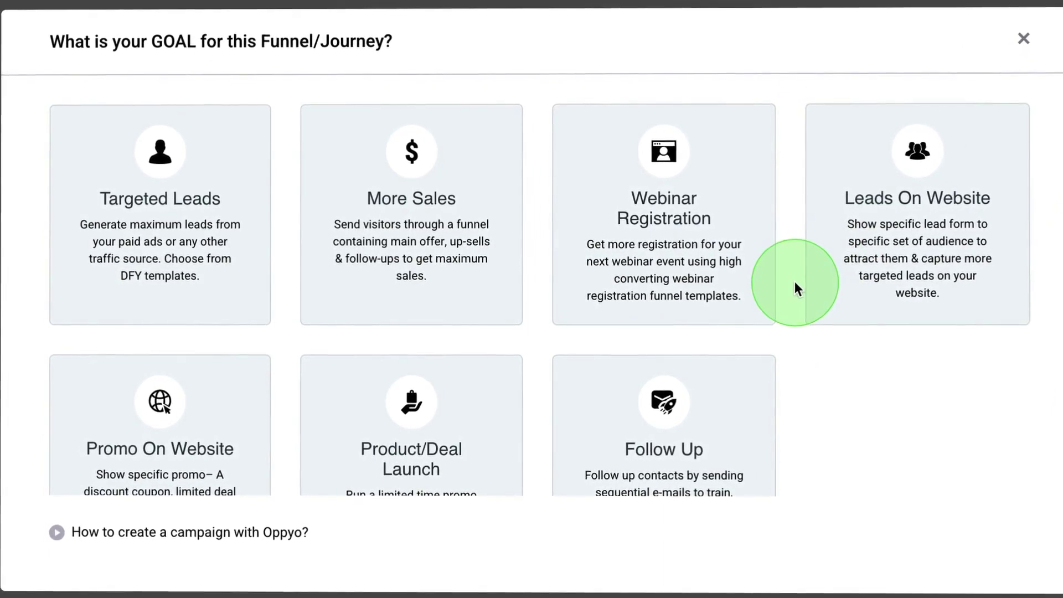
scroll(795, 285, "down", 2)
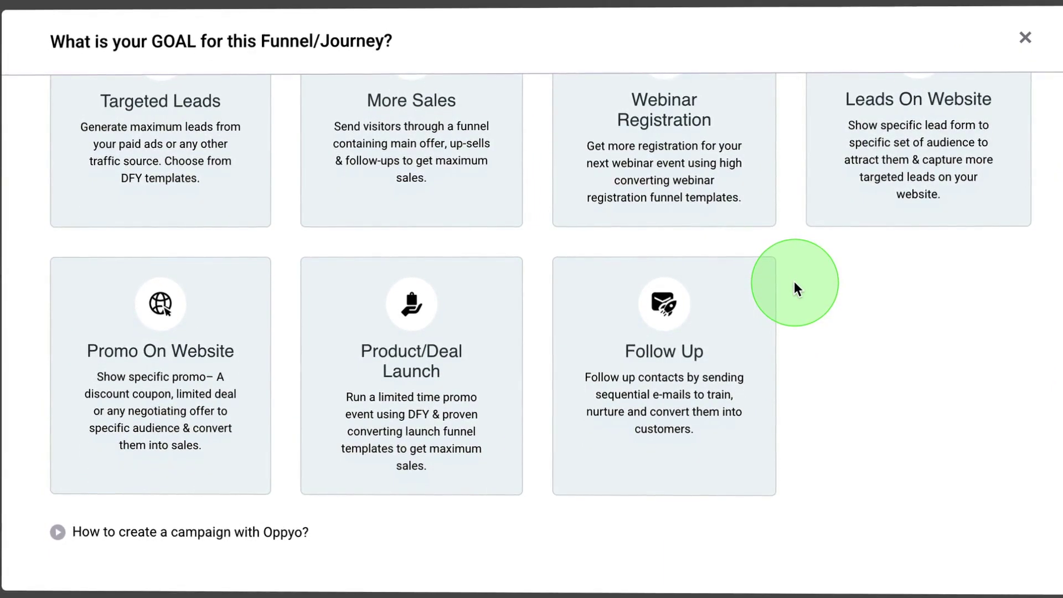
scroll(794, 281, "up", 2)
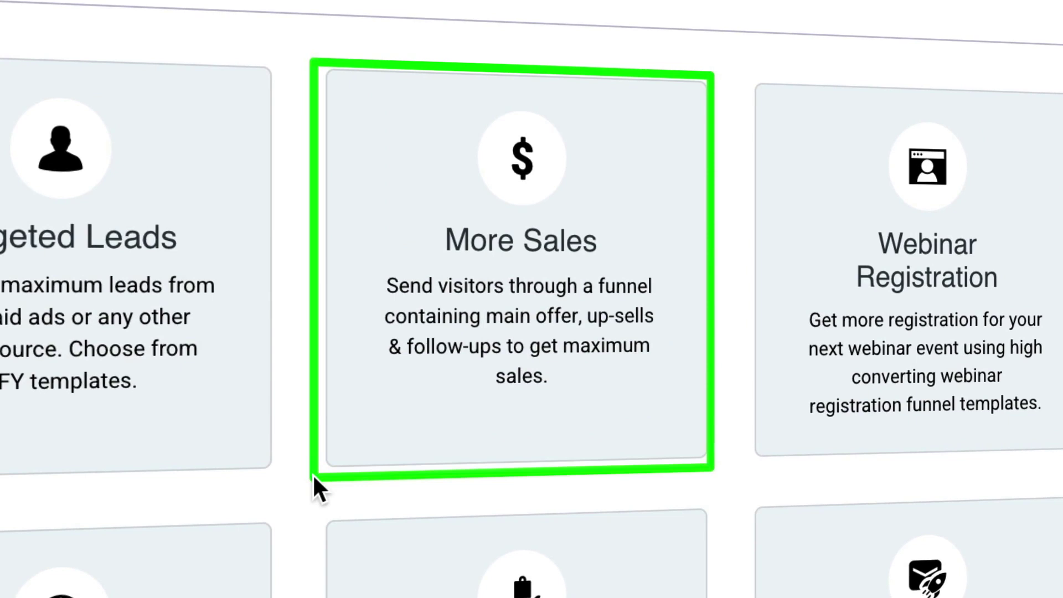
left_click(520, 256)
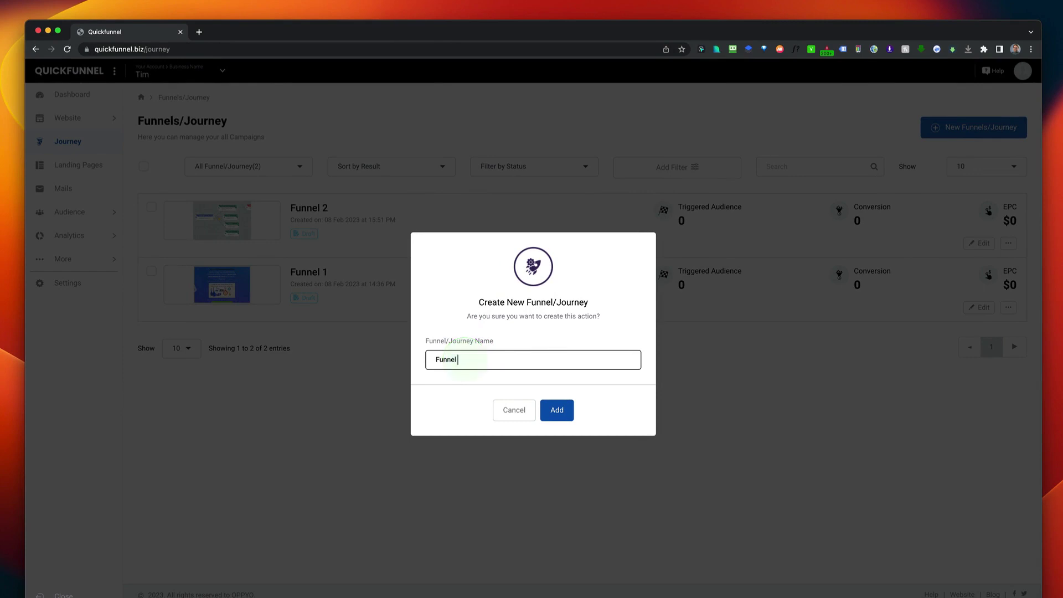
left_click(554, 410)
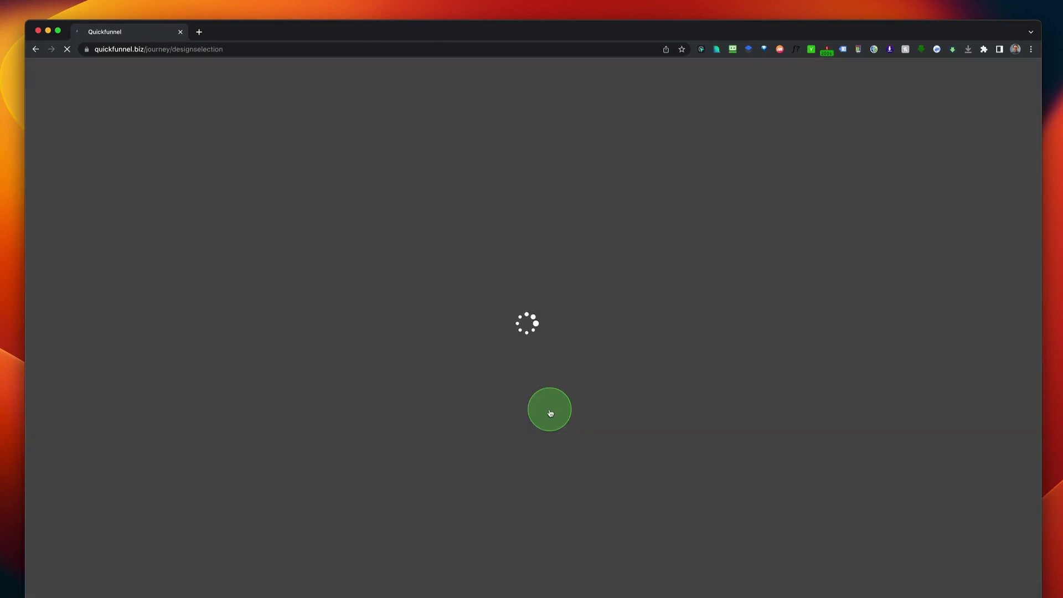
Browse the More Sales template gallery and preview the Innosoft Lead template's page, closing the preview when done.
scroll(551, 413, "down", 2)
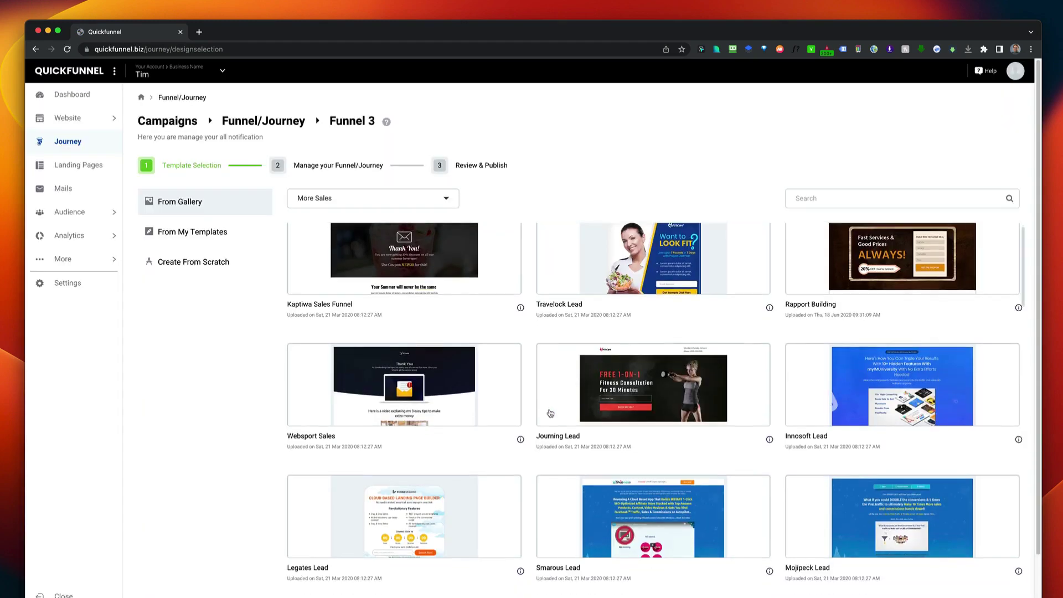
scroll(550, 413, "up", 2)
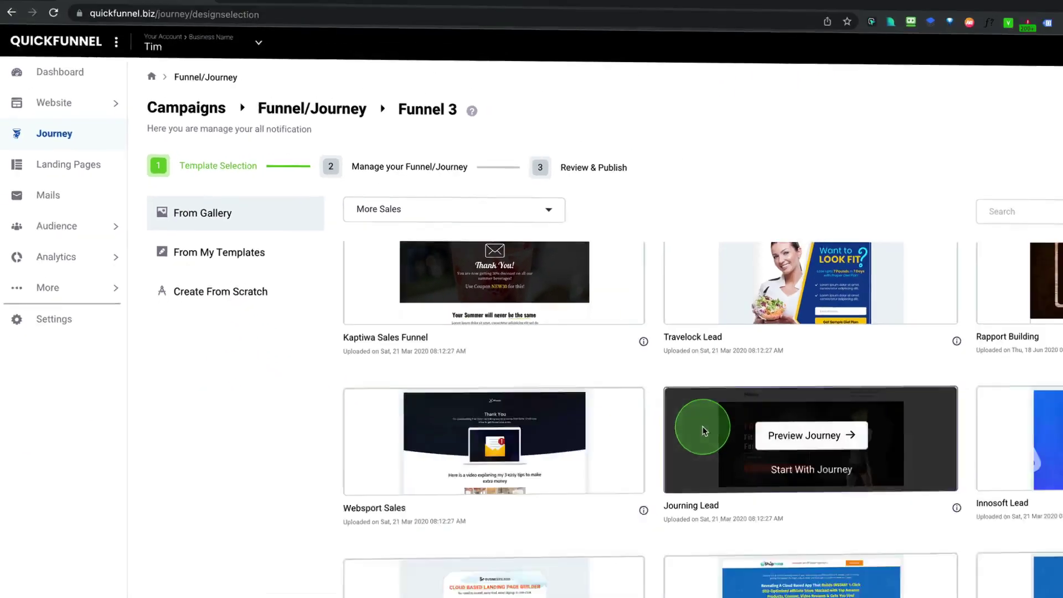
scroll(567, 371, "down", 3)
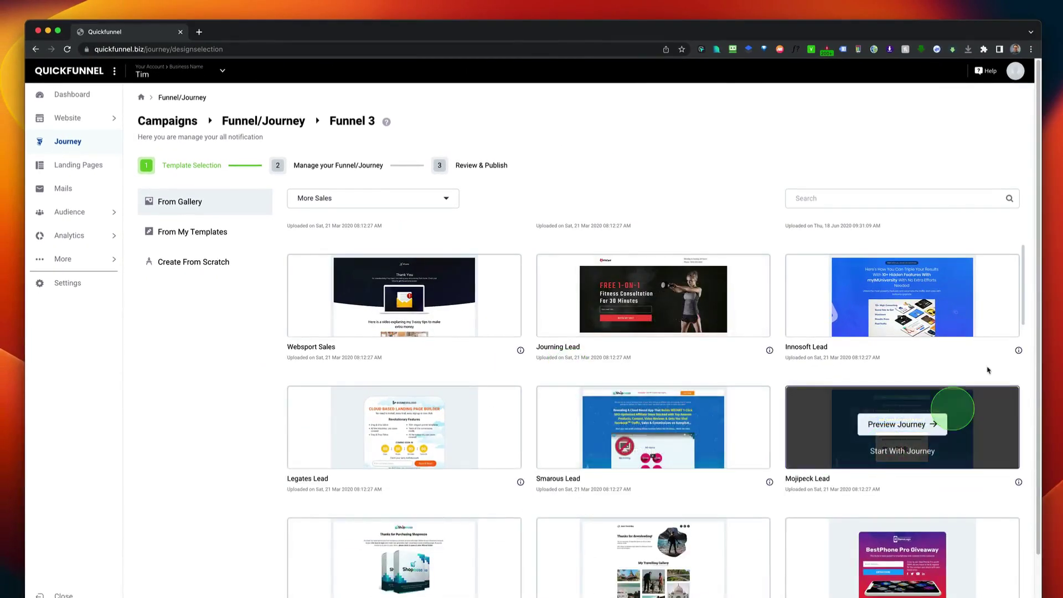
mouse_move(888, 311)
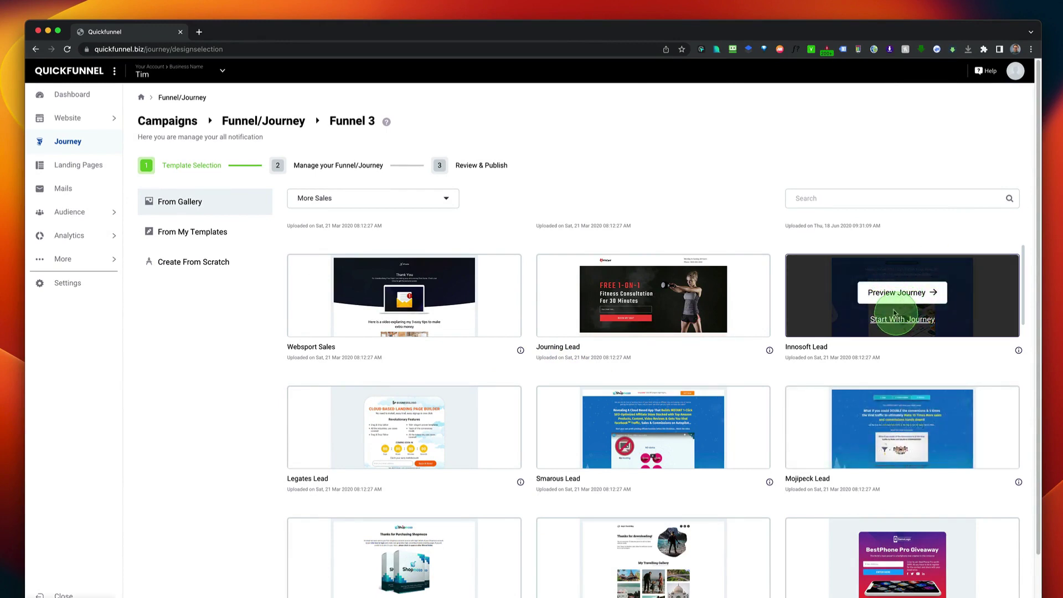
left_click(885, 297)
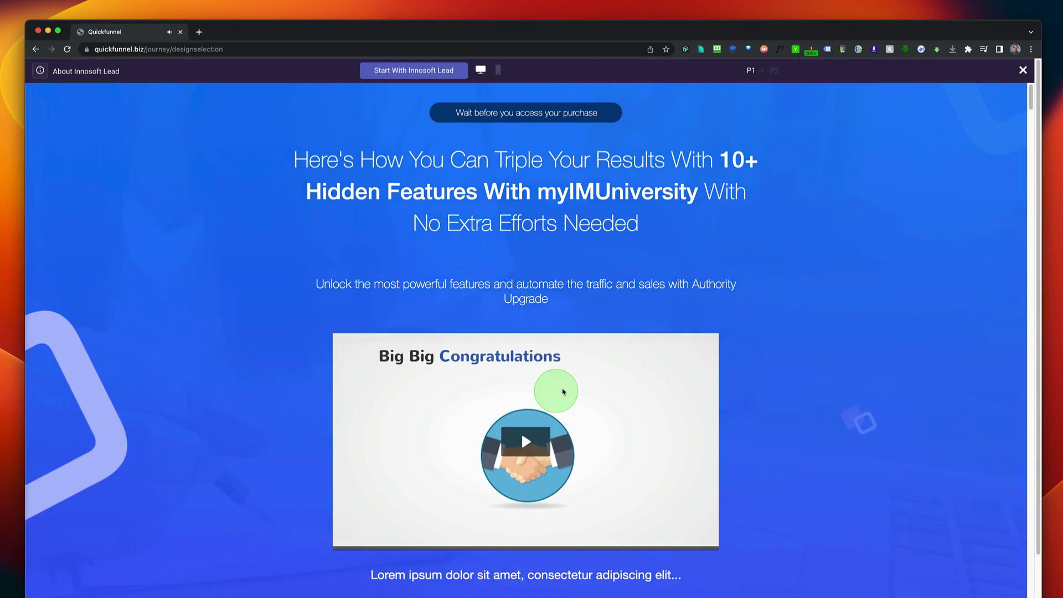
scroll(795, 397, "down", 5)
scroll(795, 400, "down", 15)
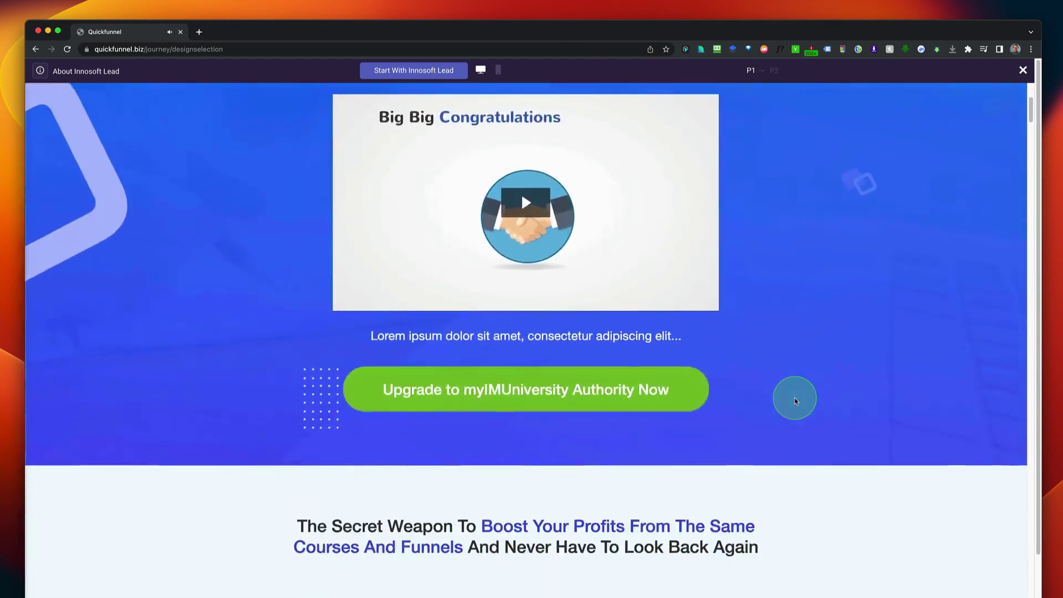
scroll(794, 401, "down", 15)
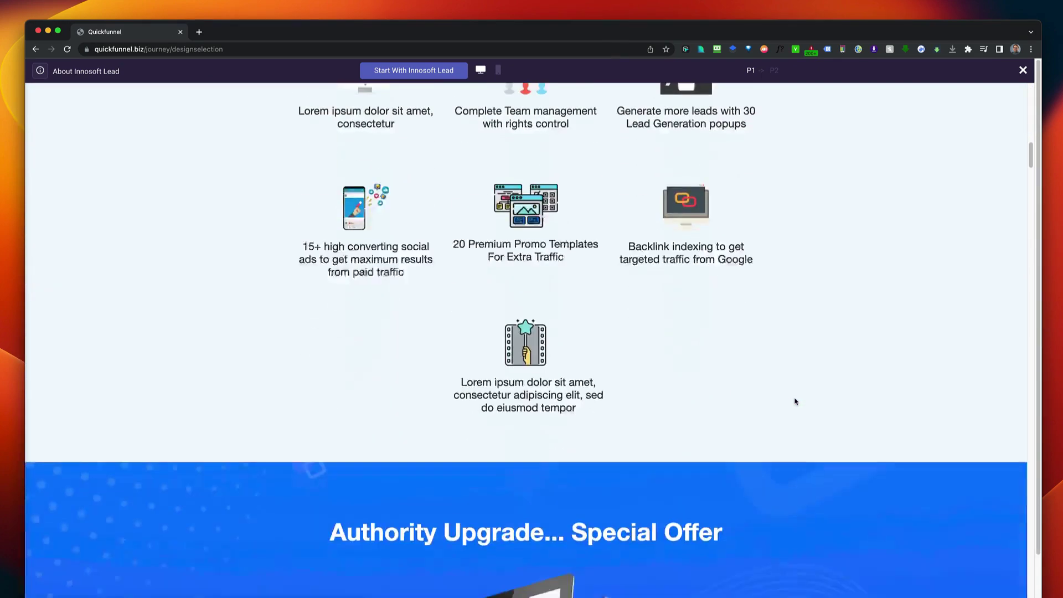
scroll(795, 400, "down", 5)
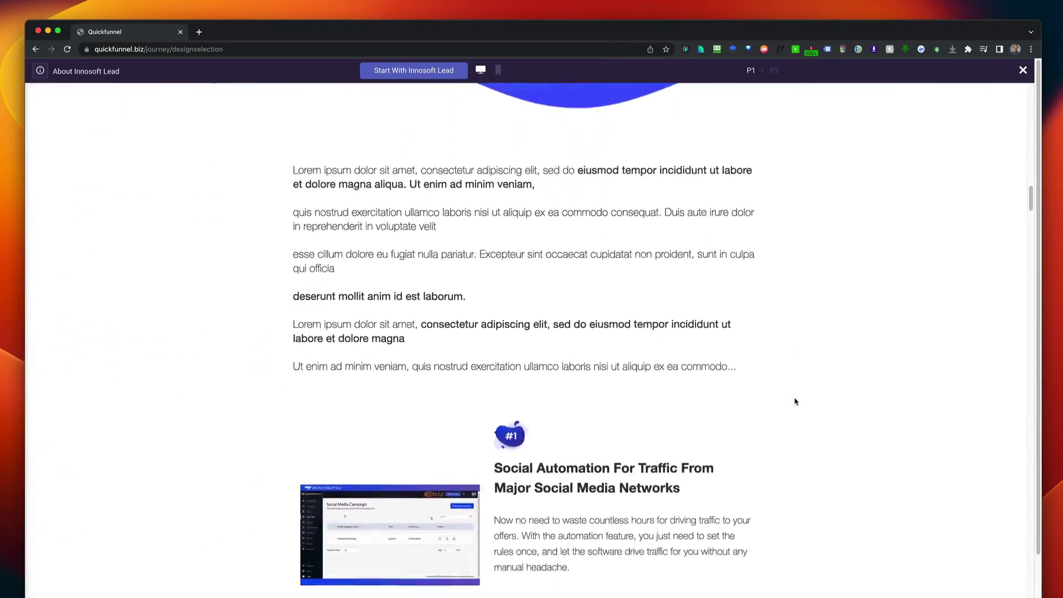
scroll(908, 145, "up", 15)
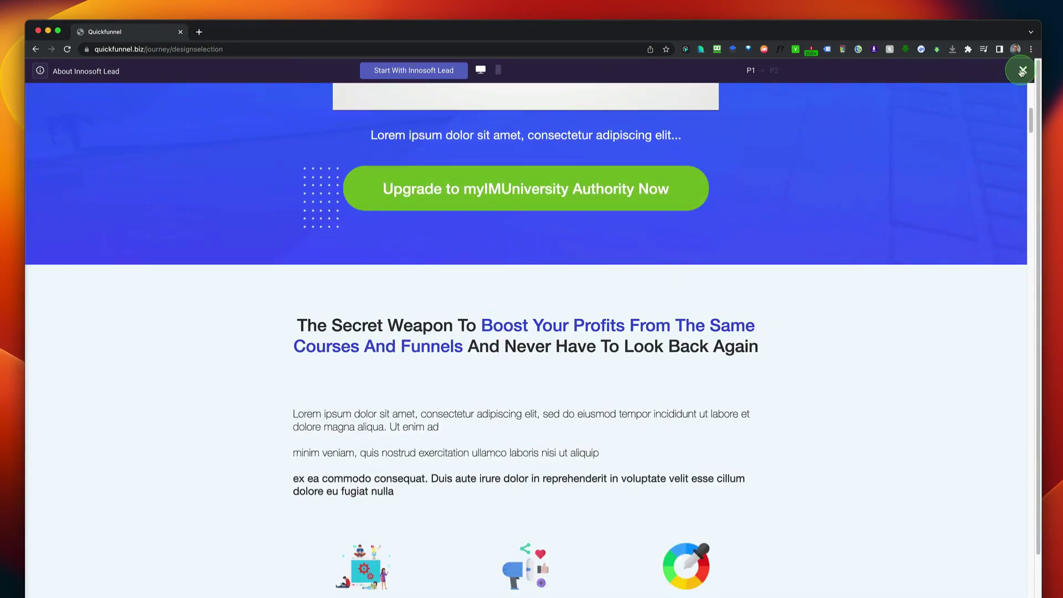
left_click(1021, 71)
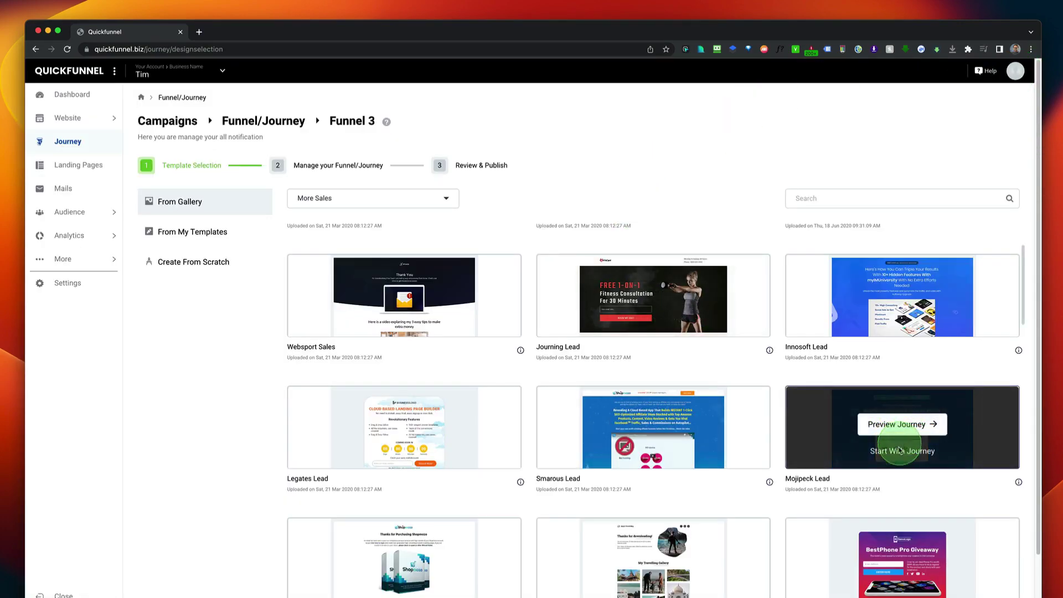
Start the funnel with the Mojipeck Lead template and open its first landing page for editing to review the content.
left_click(902, 451)
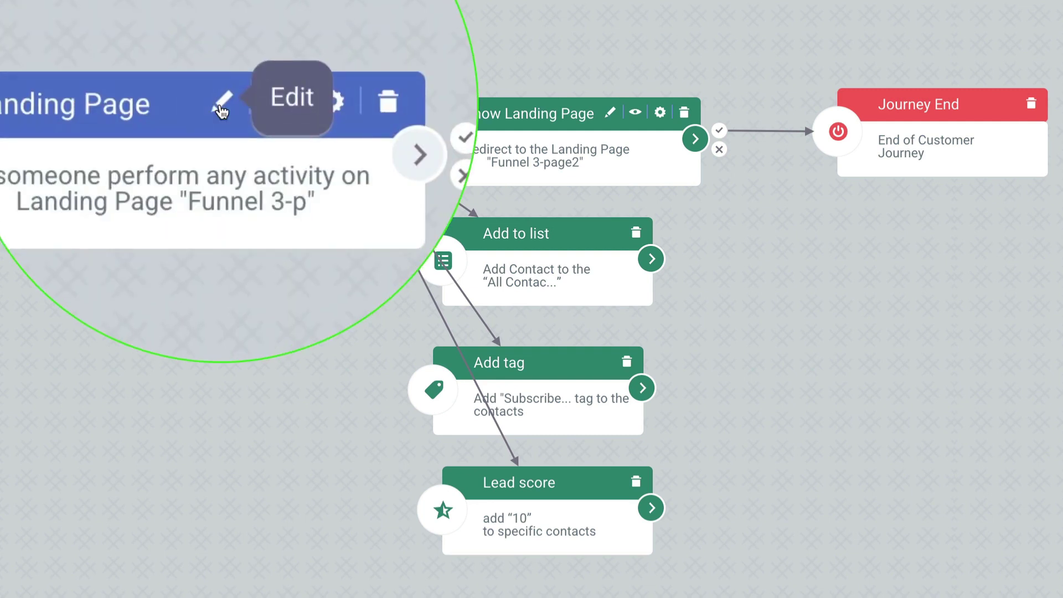
left_click(221, 106)
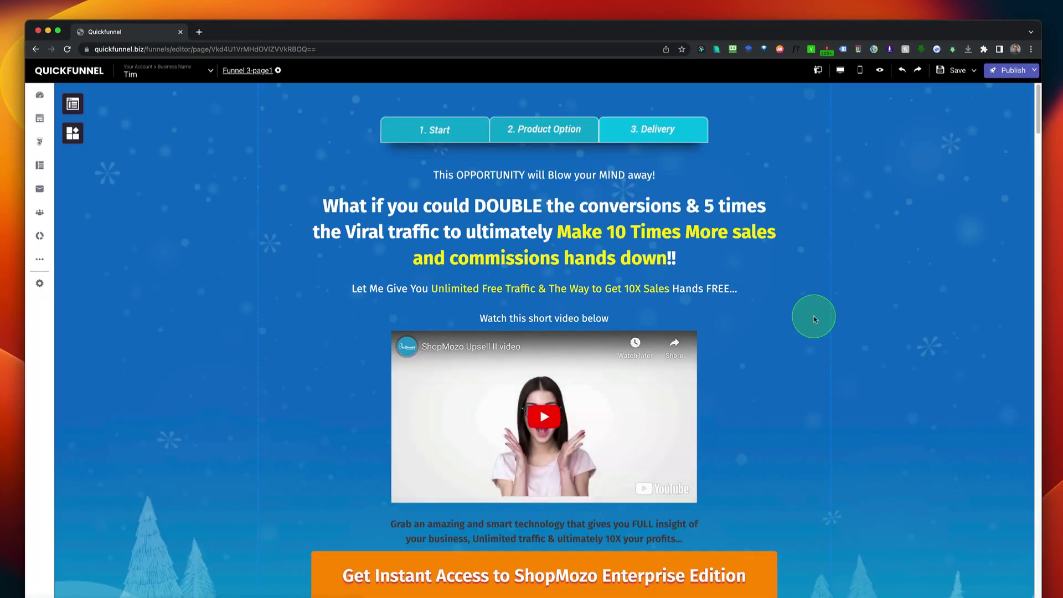
scroll(814, 319, "down", 10)
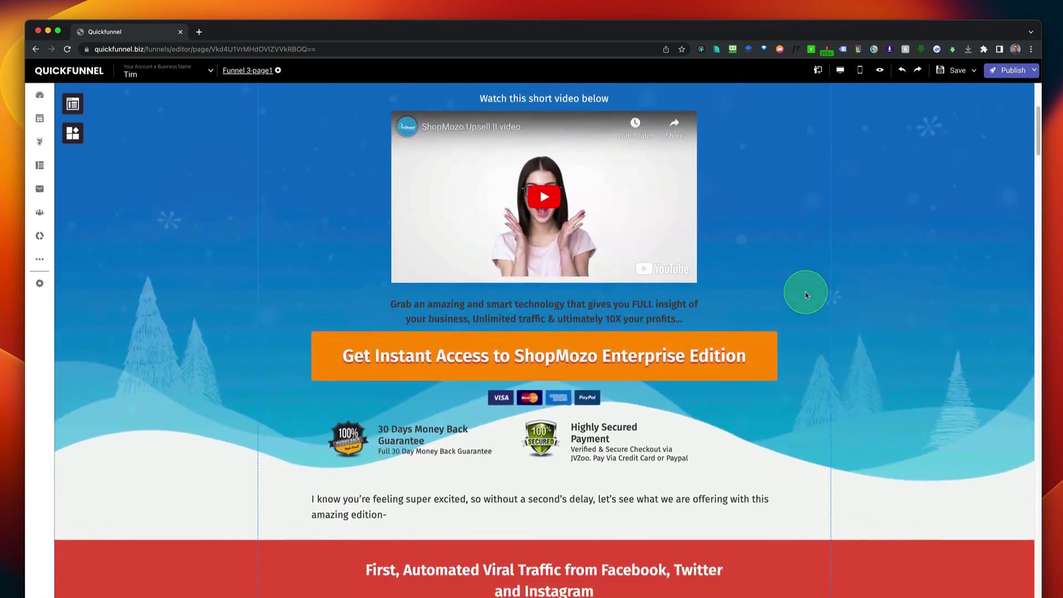
scroll(805, 295, "down", 14)
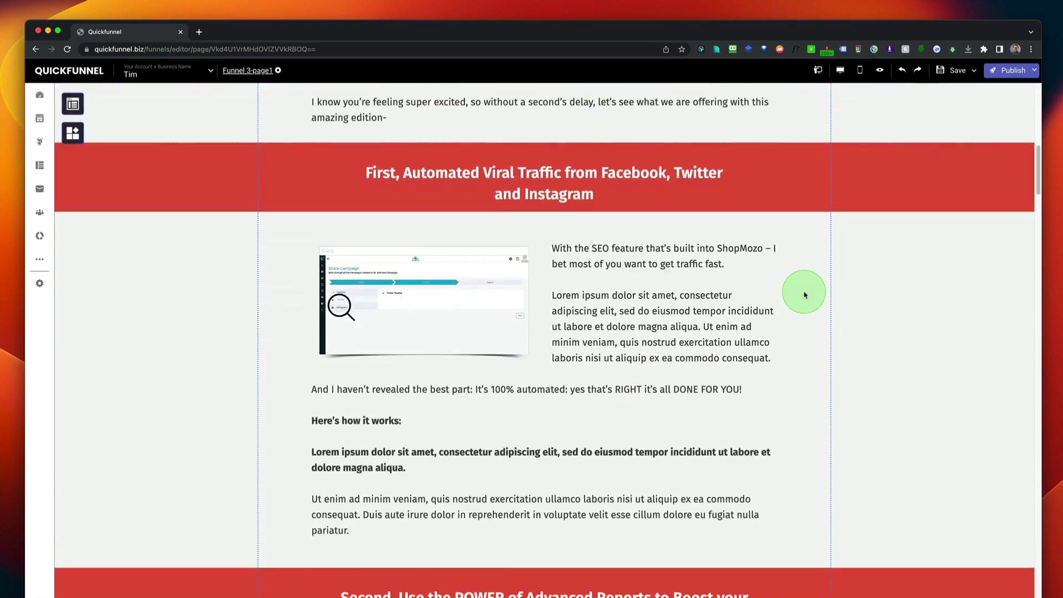
scroll(805, 295, "down", 20)
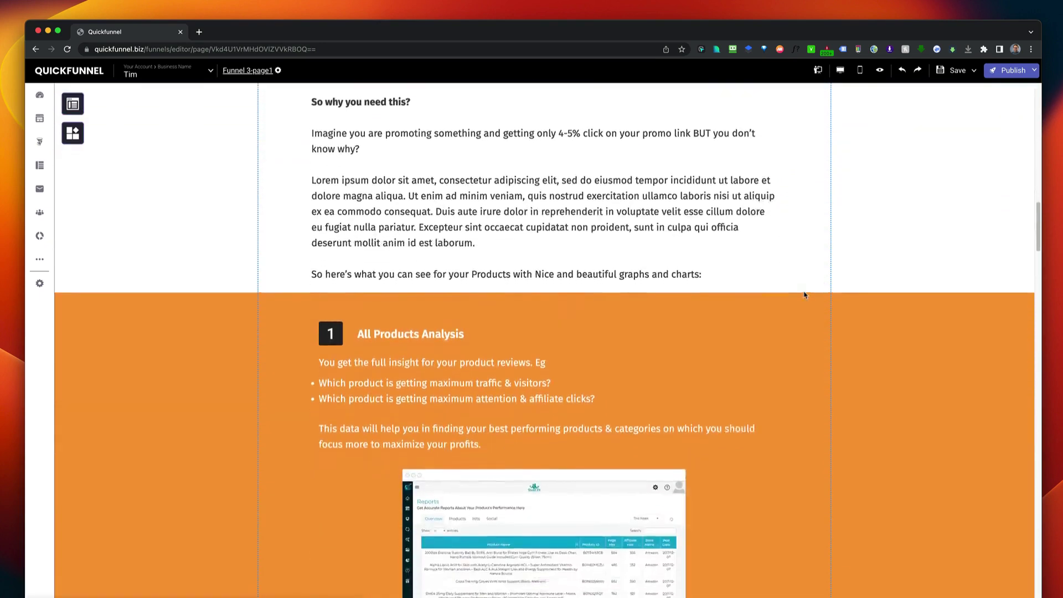
scroll(804, 295, "down", 7)
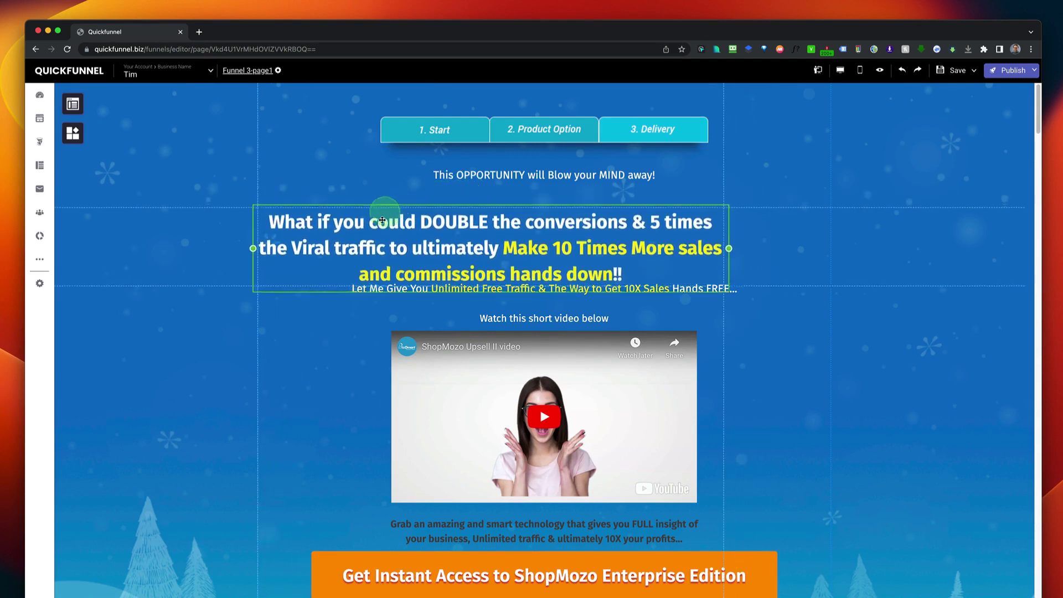
Reposition and widen the "What if you could DOUBLE the conversions" headline so it spans three lines between the neighbouring text lines.
left_click_drag(382, 220, 472, 194)
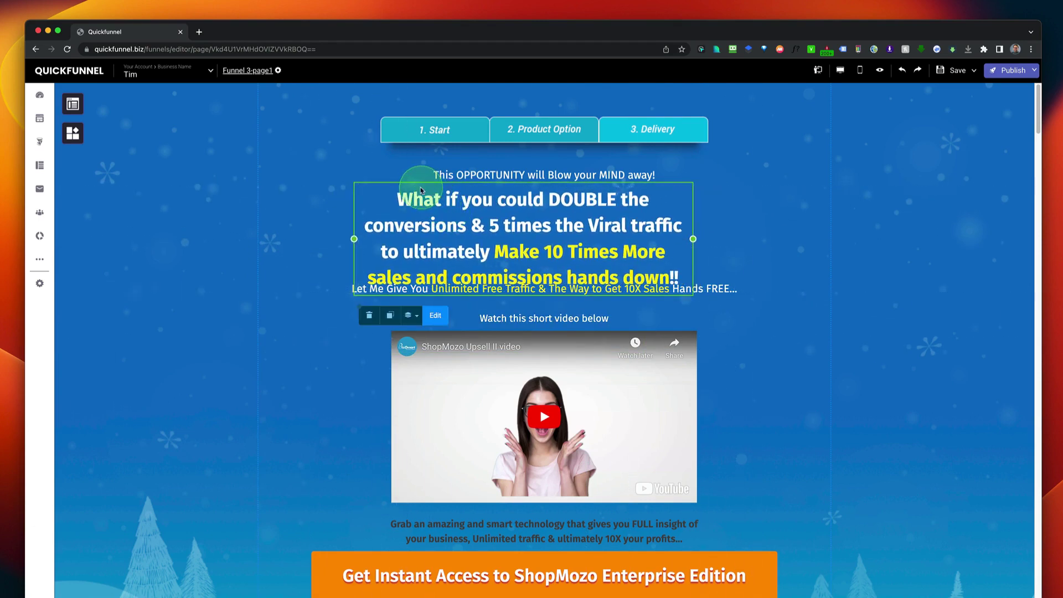
left_click_drag(392, 190, 387, 180)
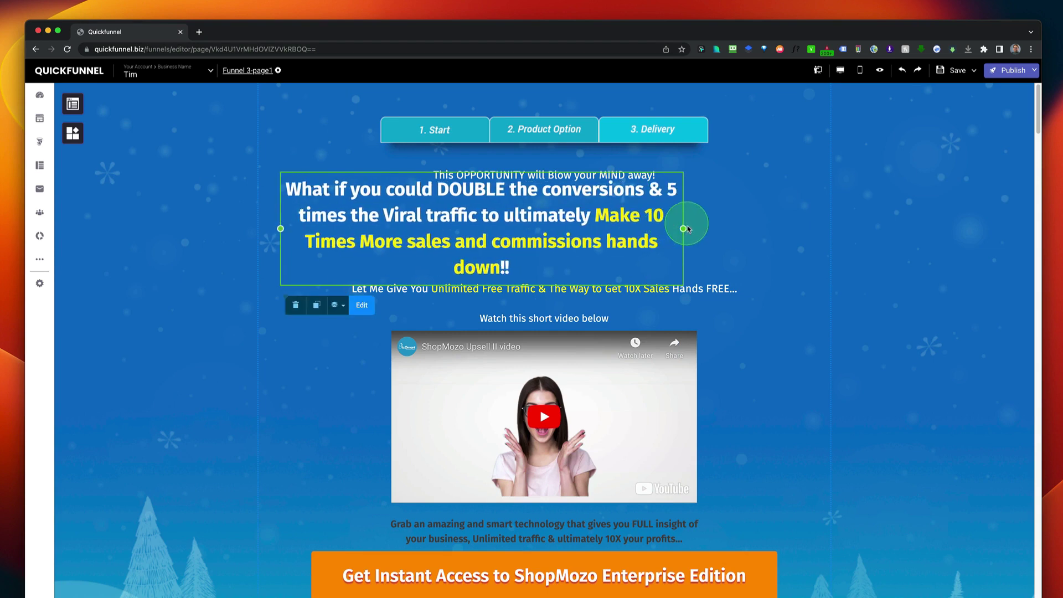
left_click_drag(710, 226, 784, 226)
left_click_drag(603, 203, 587, 216)
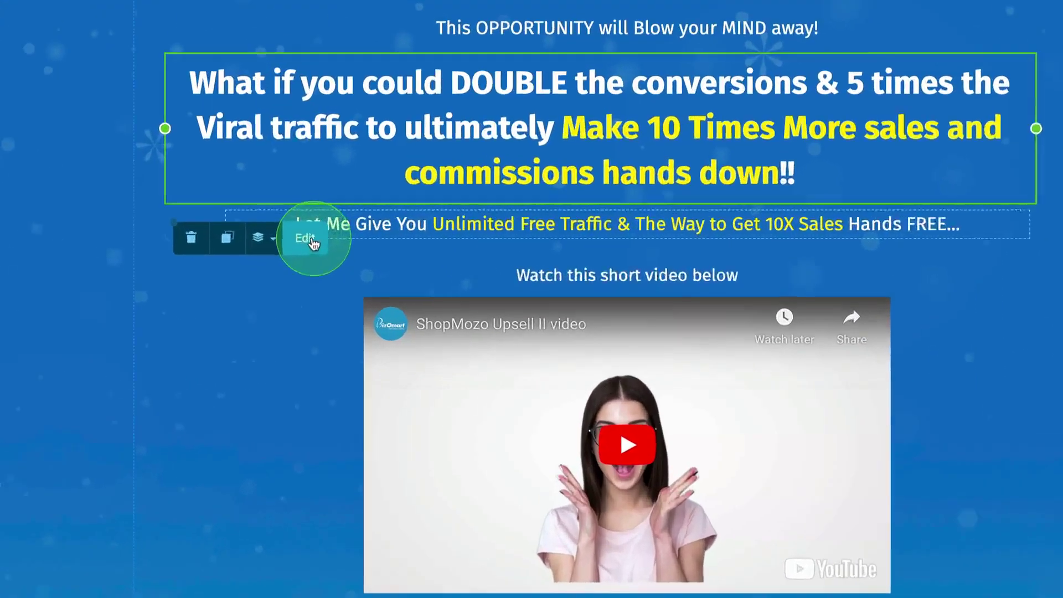
Examine the headline's text formatting options, including the heading levels H1 to H4 and the full list of available fonts.
left_click(357, 297)
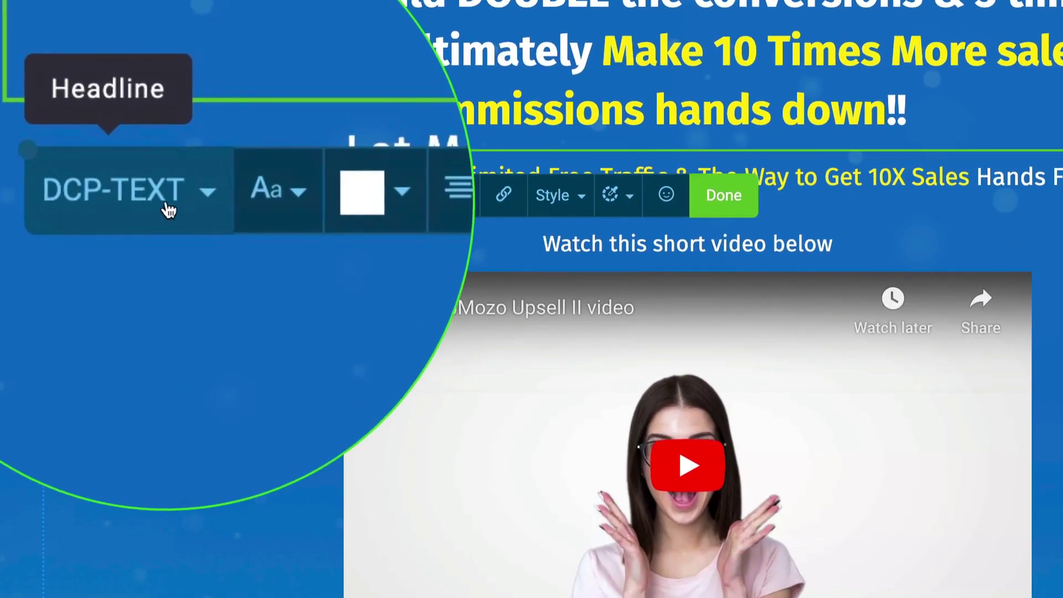
left_click(141, 197)
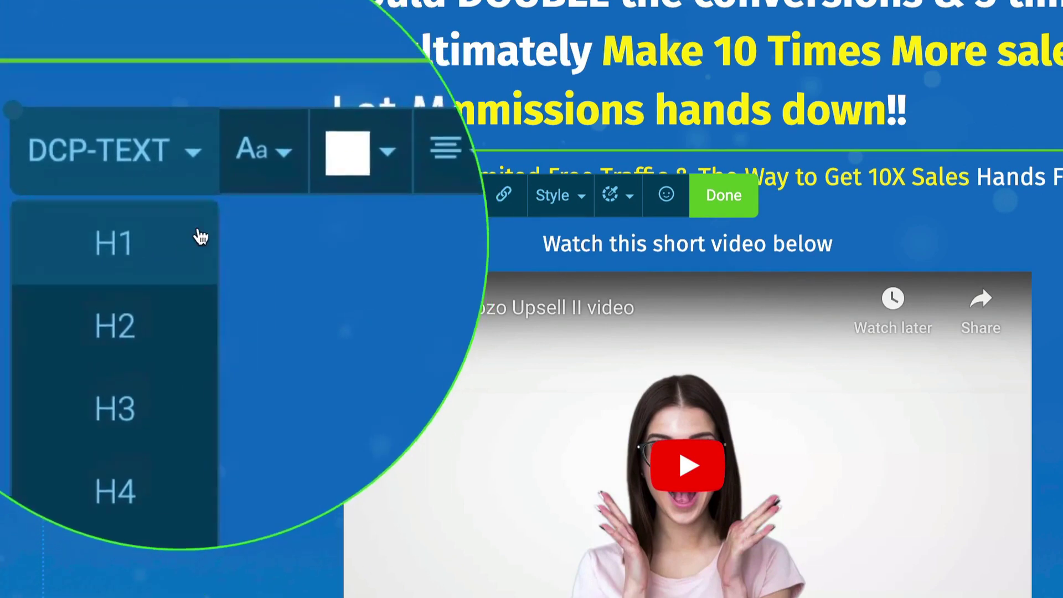
left_click(227, 203)
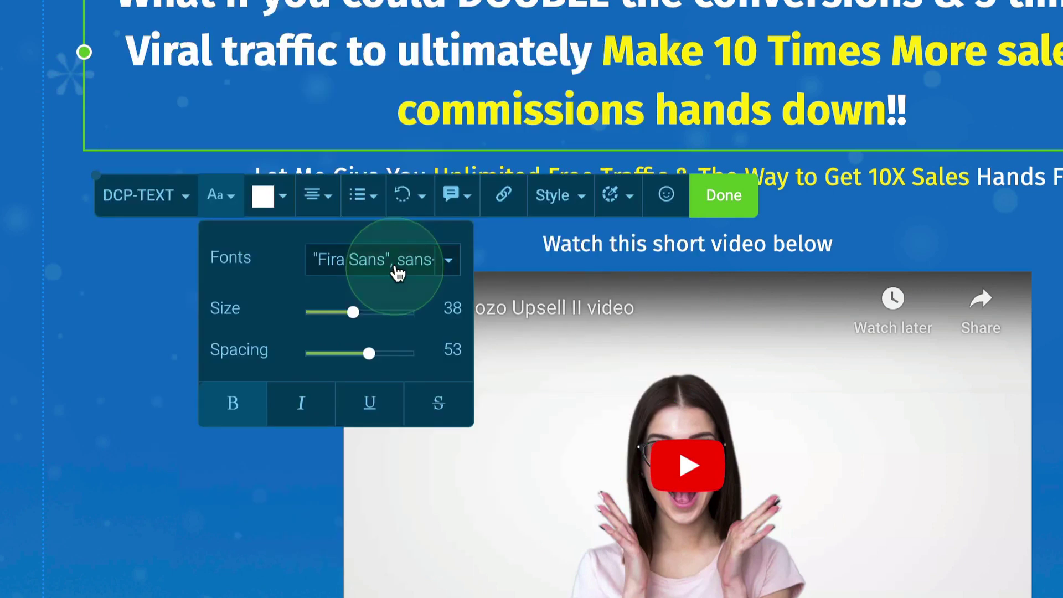
left_click(400, 270)
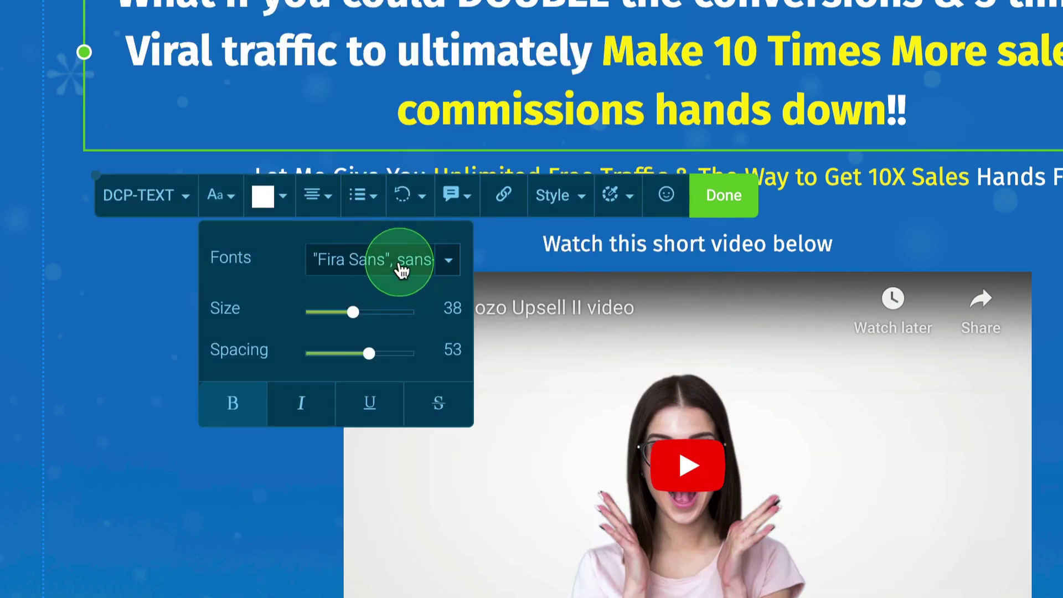
left_click(450, 271)
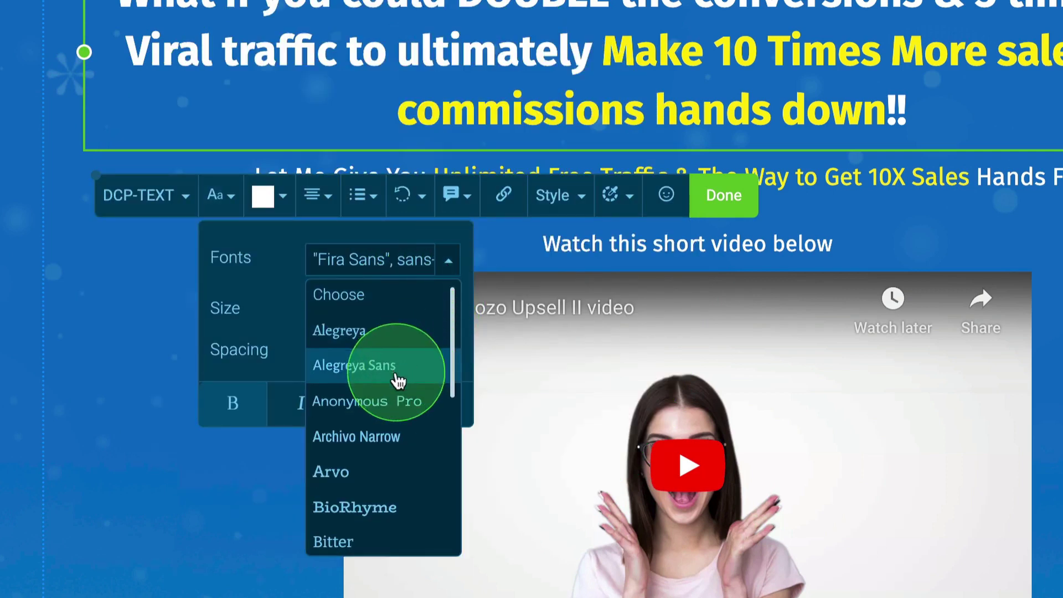
scroll(394, 380, "down", 5)
scroll(397, 380, "down", 8)
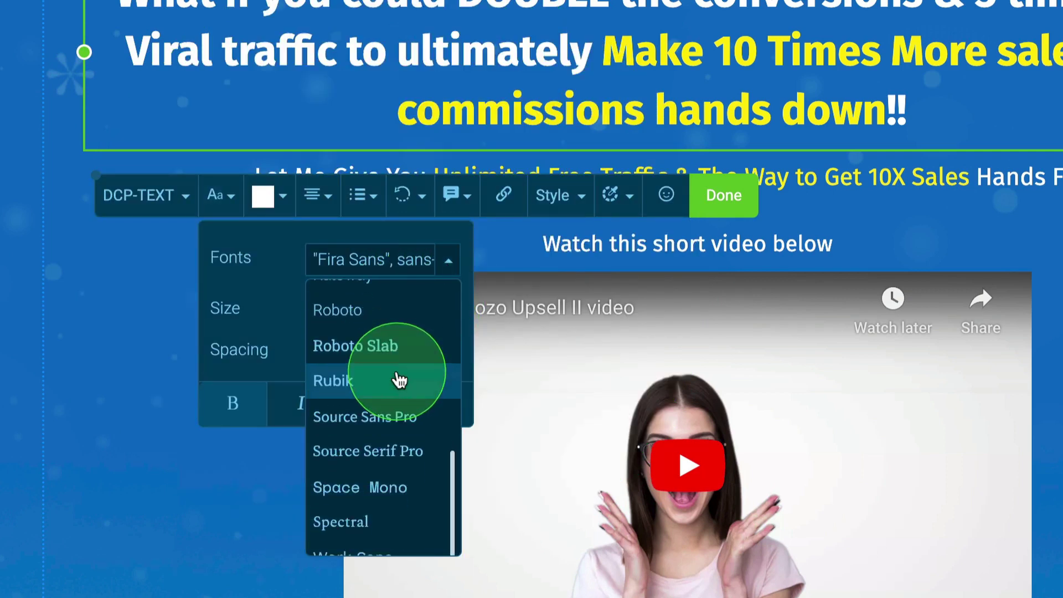
scroll(399, 379, "up", 10)
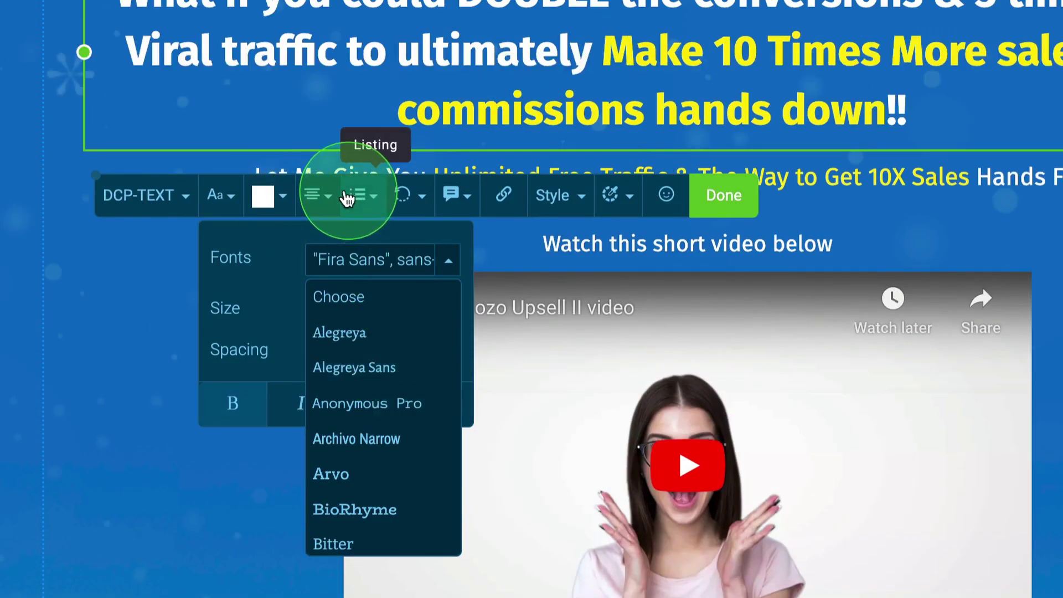
Try tilting the headline with the Rotate setting, return its rotation to 0 and finish the text edit.
left_click(422, 203)
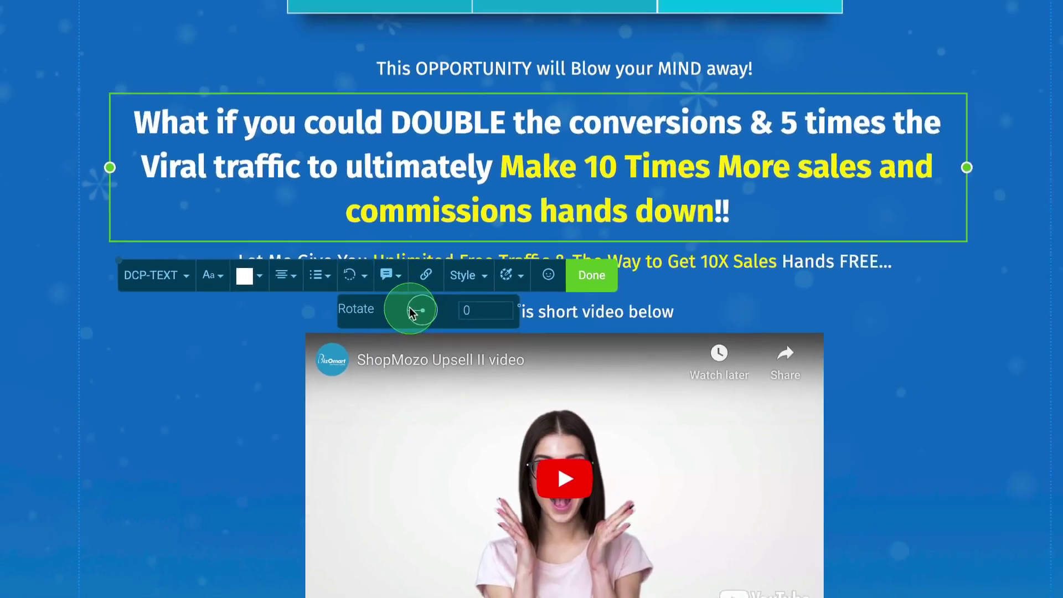
left_click_drag(492, 243, 484, 244)
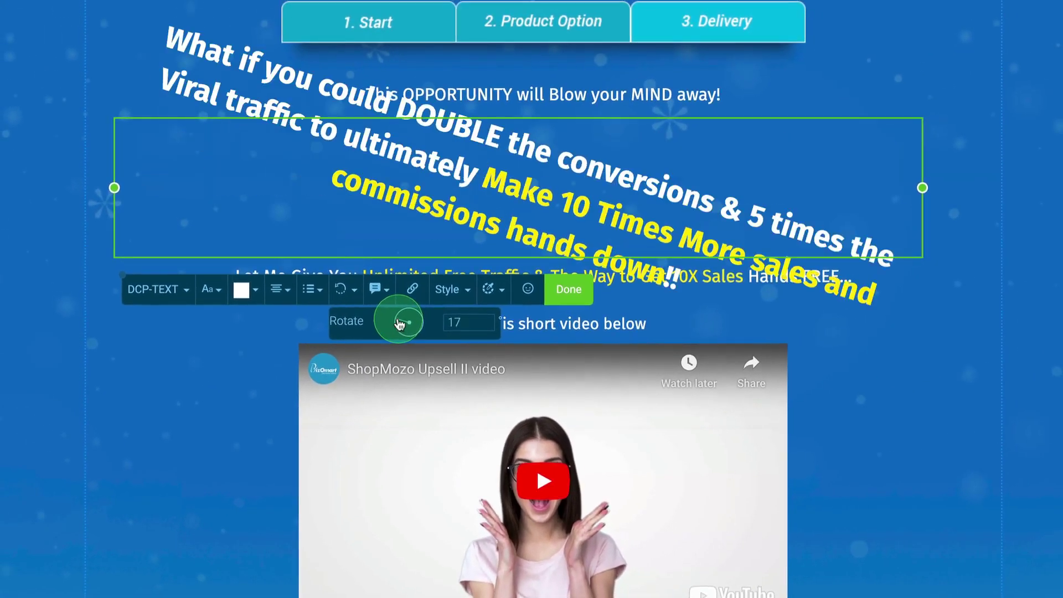
left_click_drag(399, 324, 401, 324)
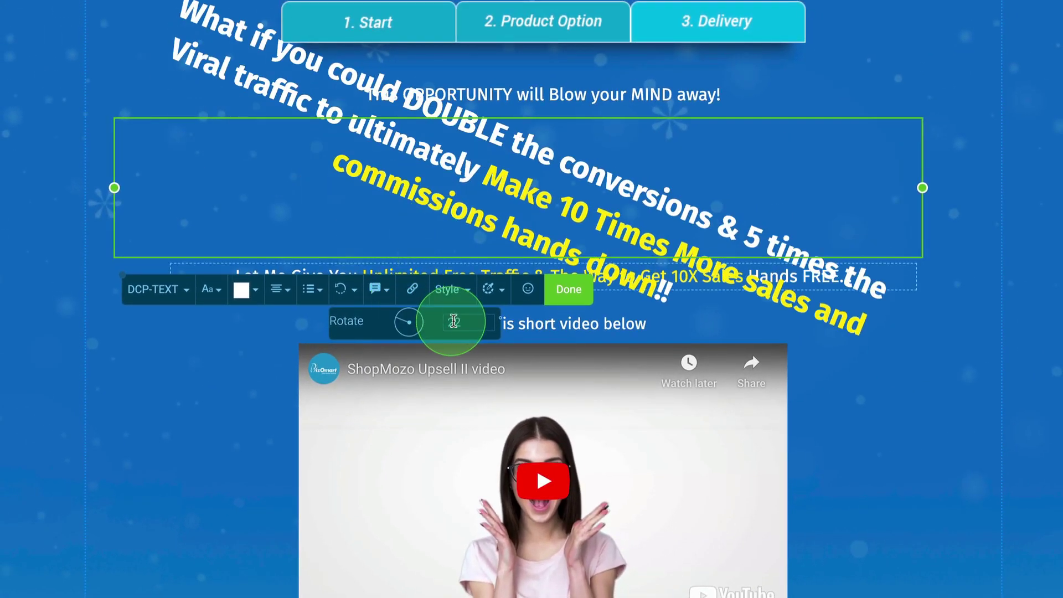
type("0")
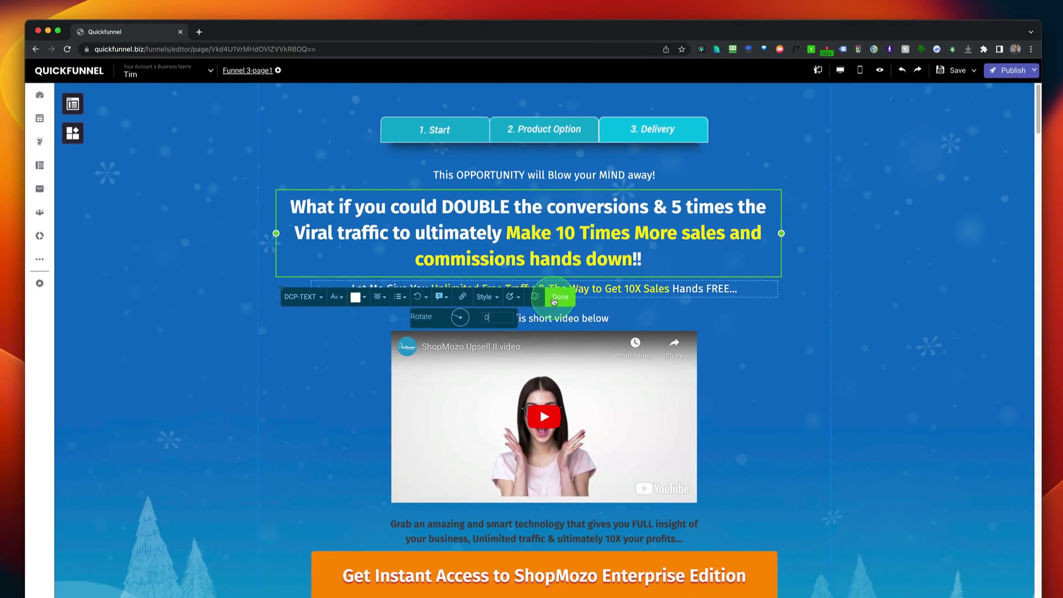
left_click(554, 300)
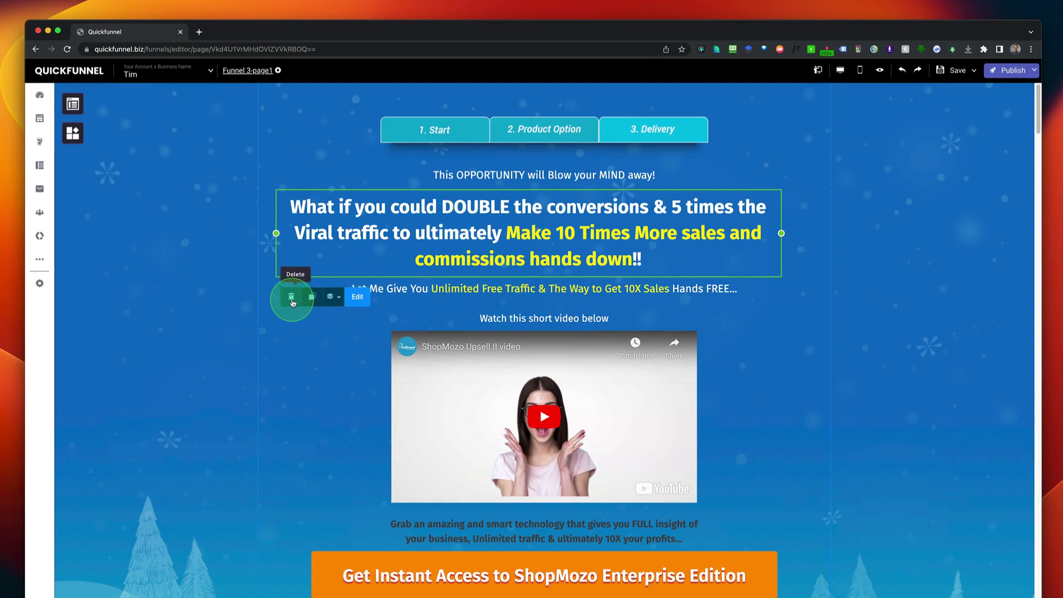
Replace the "What if you could DOUBLE the conversions" headline with a new Headline element centred between the neighbouring text lines.
left_click(291, 299)
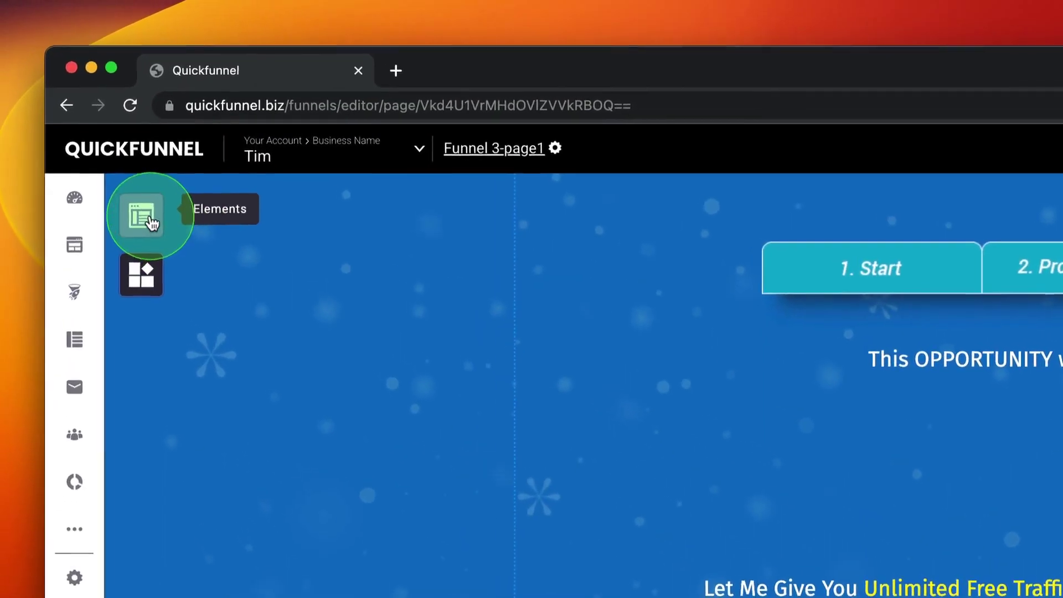
left_click(145, 217)
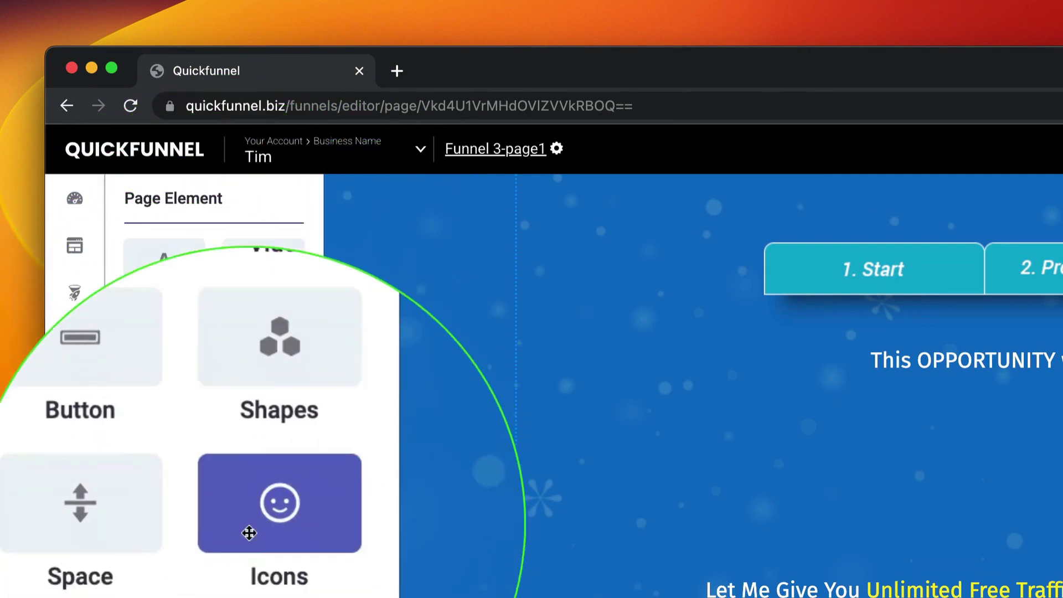
left_click_drag(176, 528, 1062, 472)
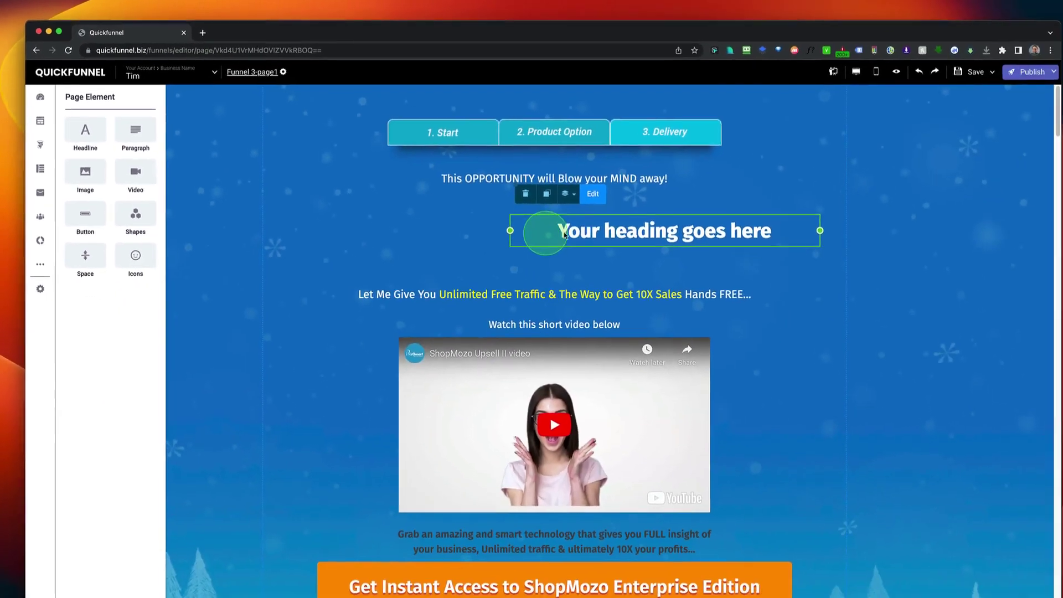
left_click_drag(565, 235, 479, 242)
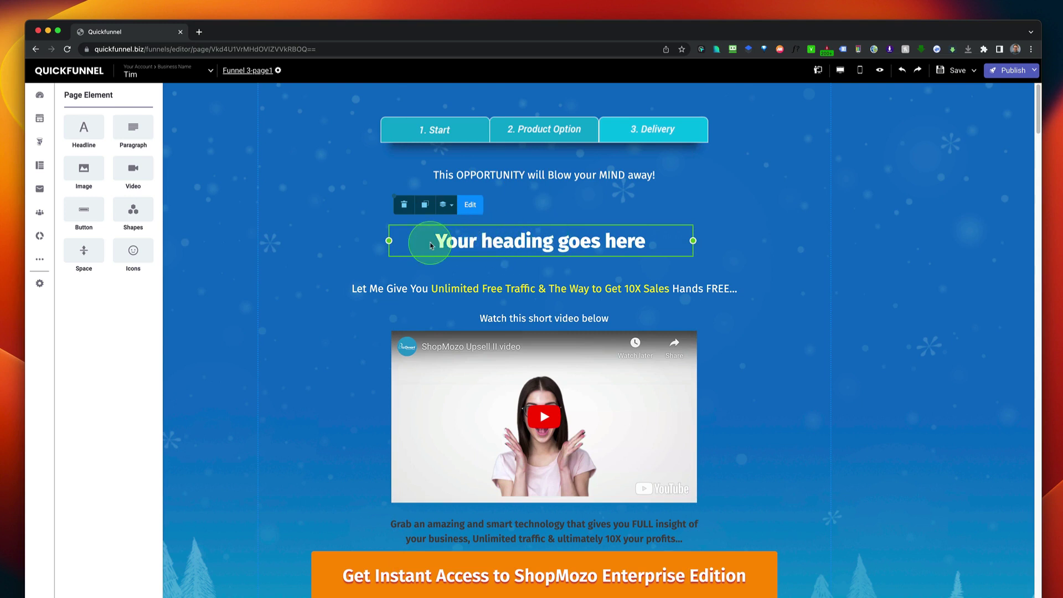
left_click(169, 237)
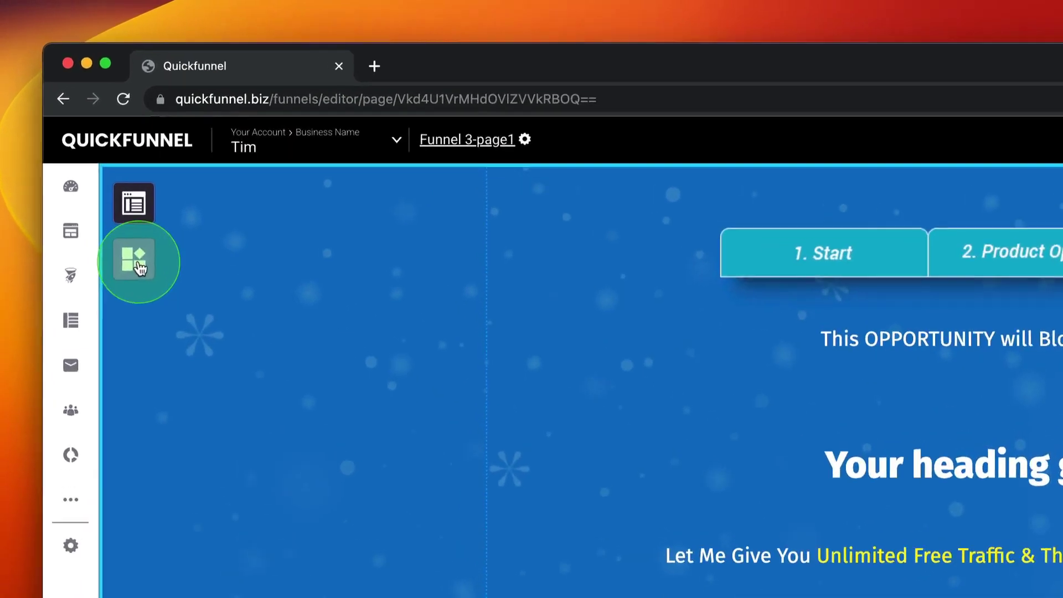
Add a Timer widget to the page directly above the "Your heading goes here" headline.
left_click(139, 264)
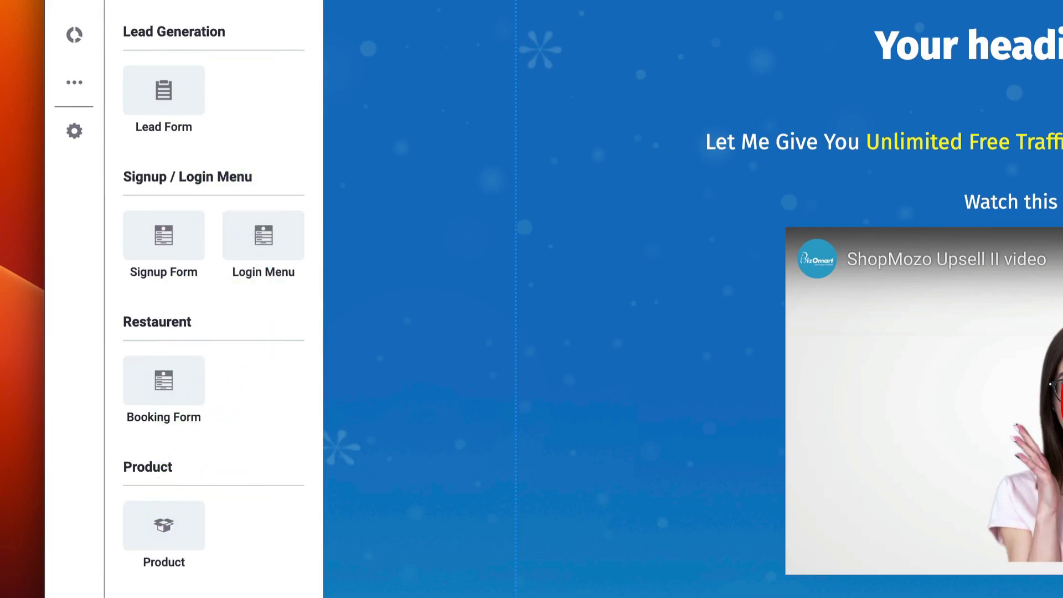
left_click_drag(85, 150, 369, 170)
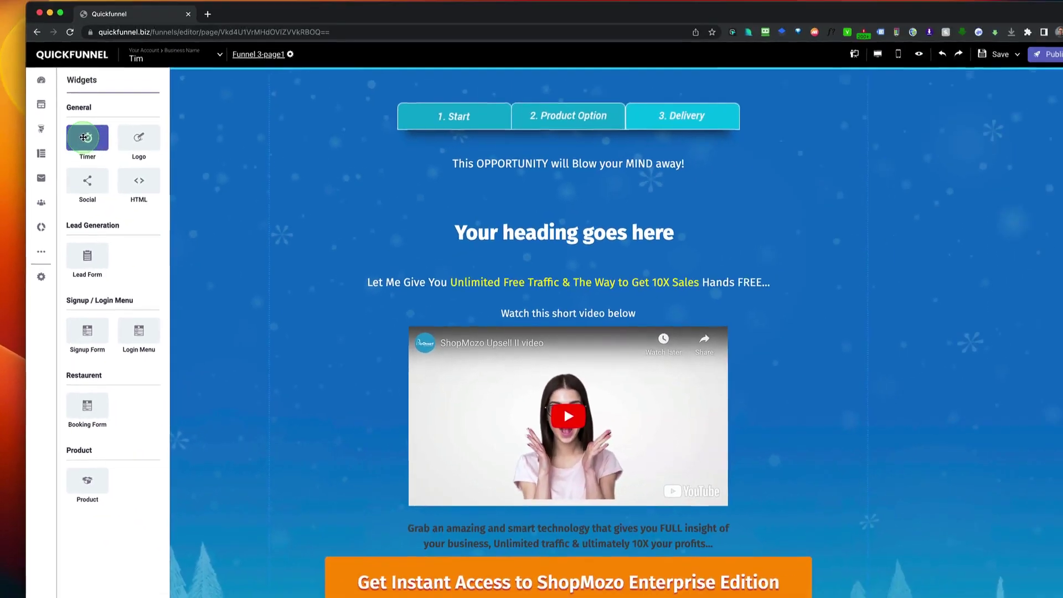
mouse_move(514, 201)
left_mouse_down()
mouse_move(528, 205)
mouse_move(514, 206)
left_mouse_up()
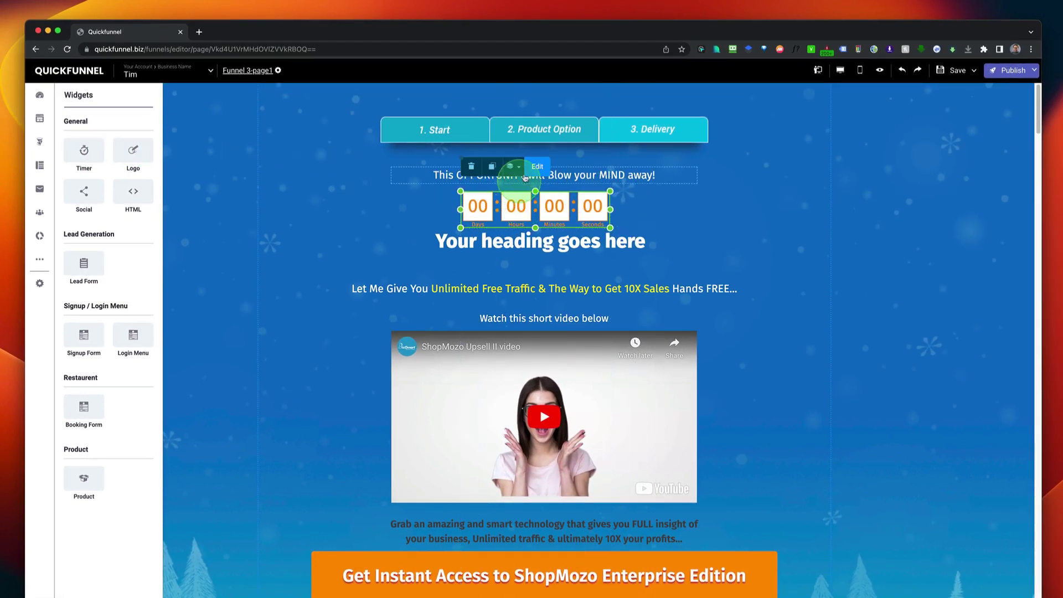
Hide the timer's seconds and apply the solid black circle theme, saving the settings and centring the timer above the headline.
left_click(536, 169)
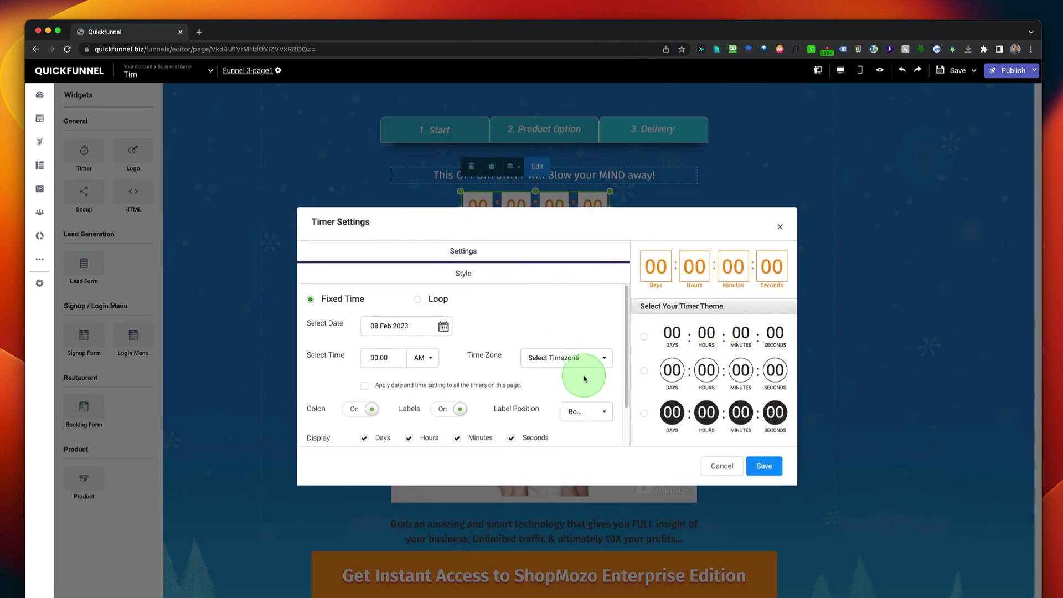
scroll(583, 379, "down", 3)
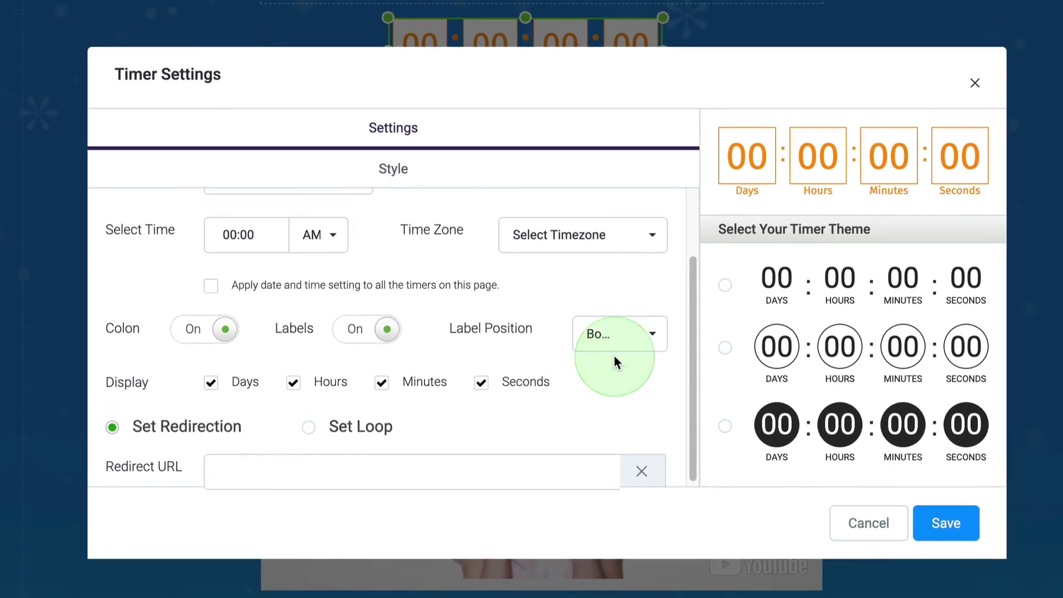
scroll(297, 290, "up", 3)
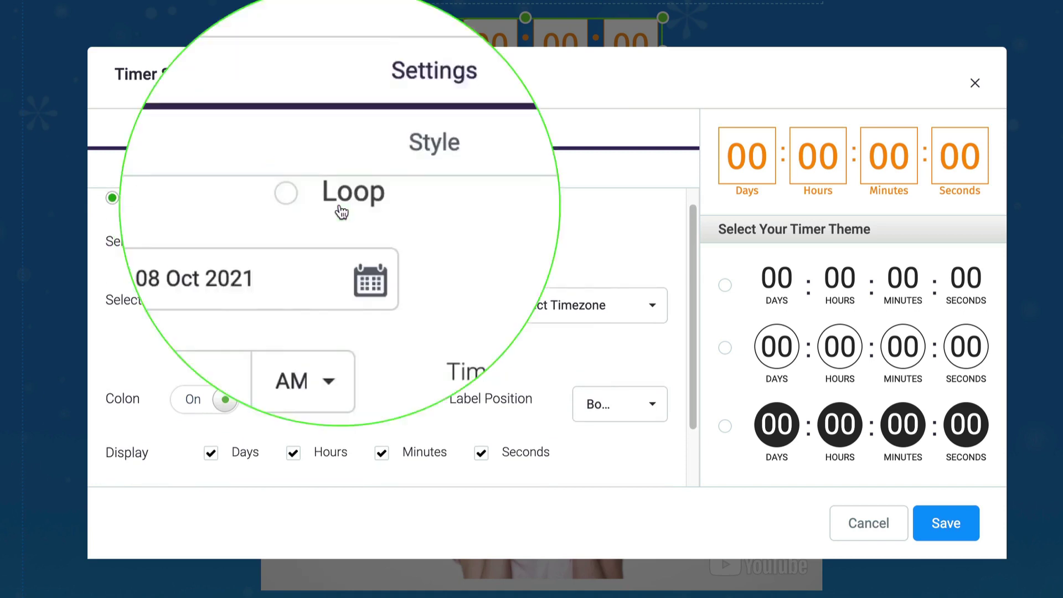
scroll(428, 321, "down", 2)
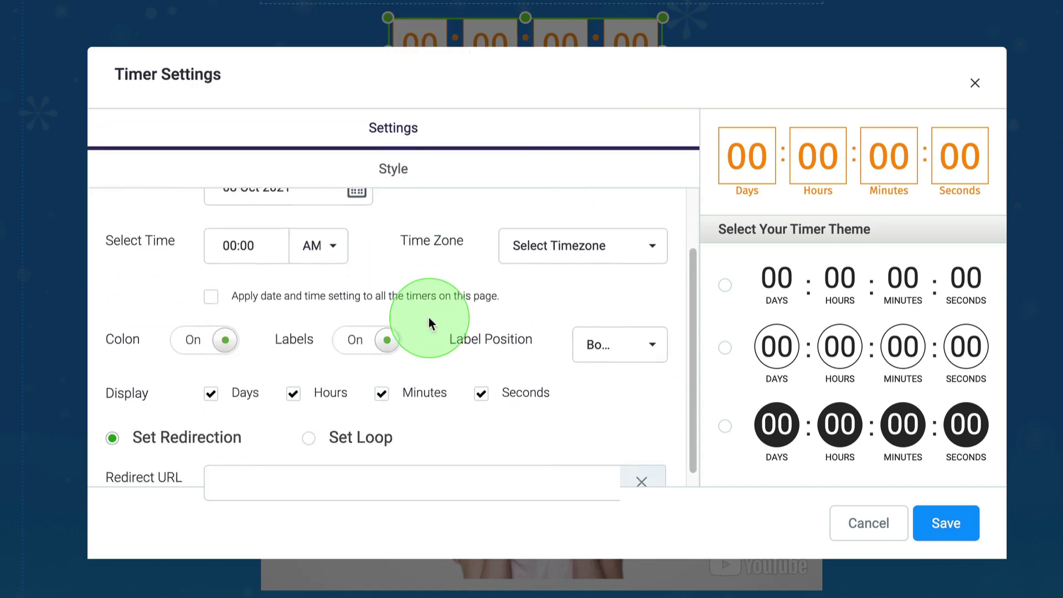
scroll(428, 317, "down", 1)
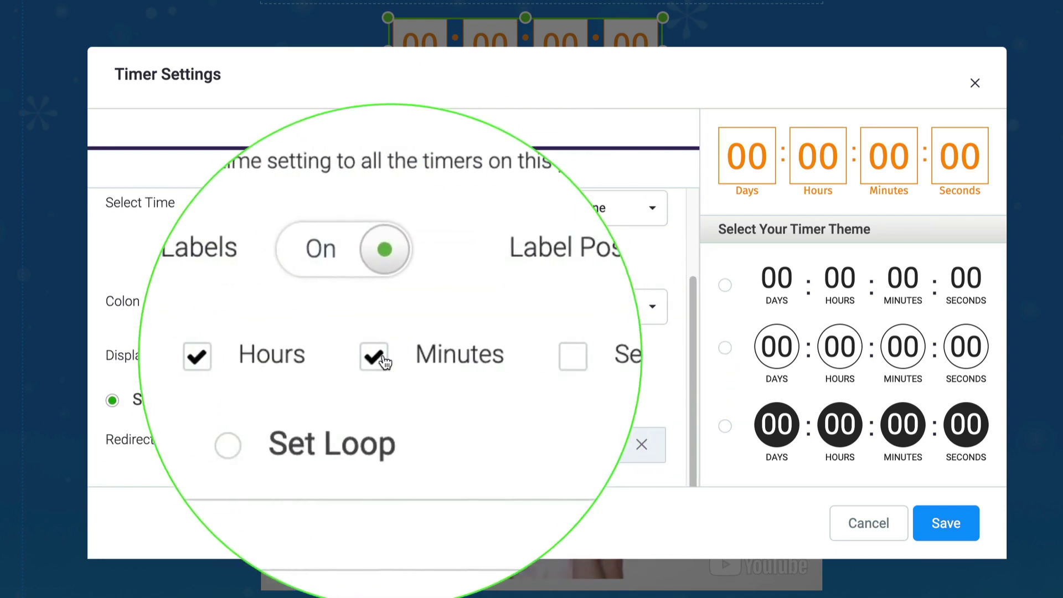
left_click(382, 359)
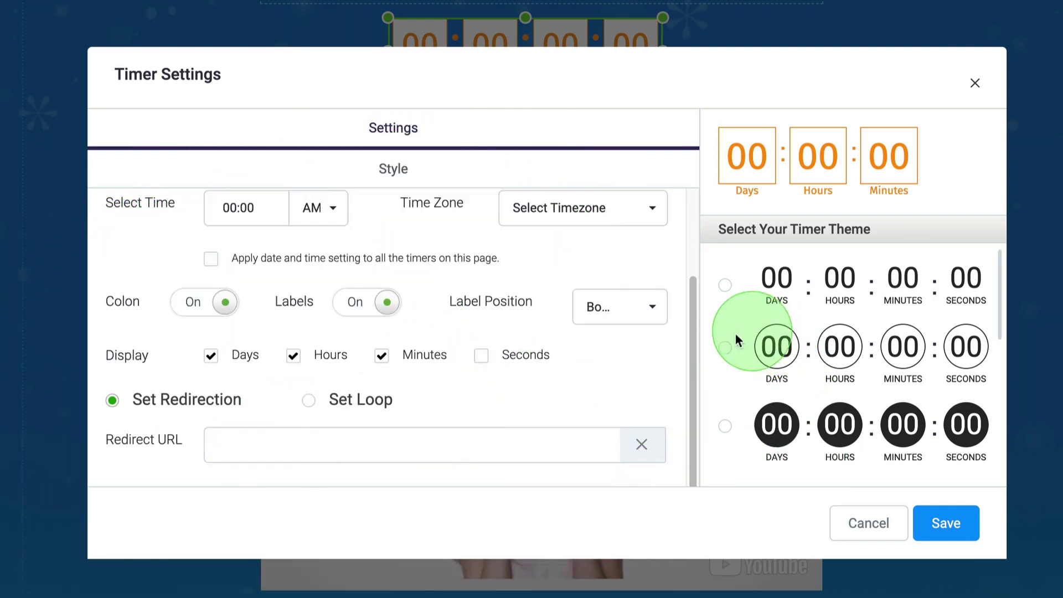
left_click(723, 427)
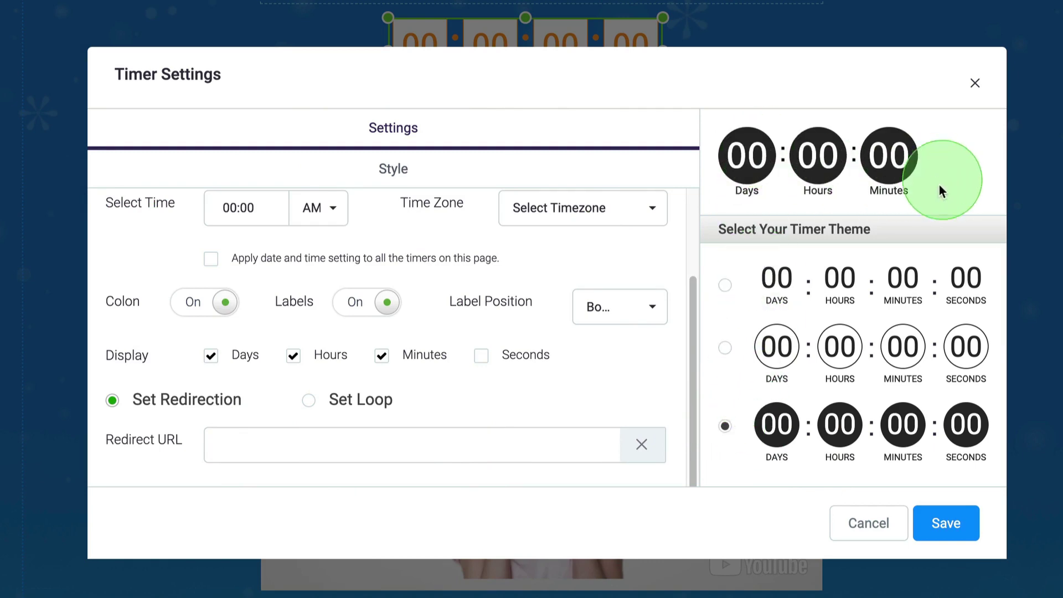
left_click(947, 523)
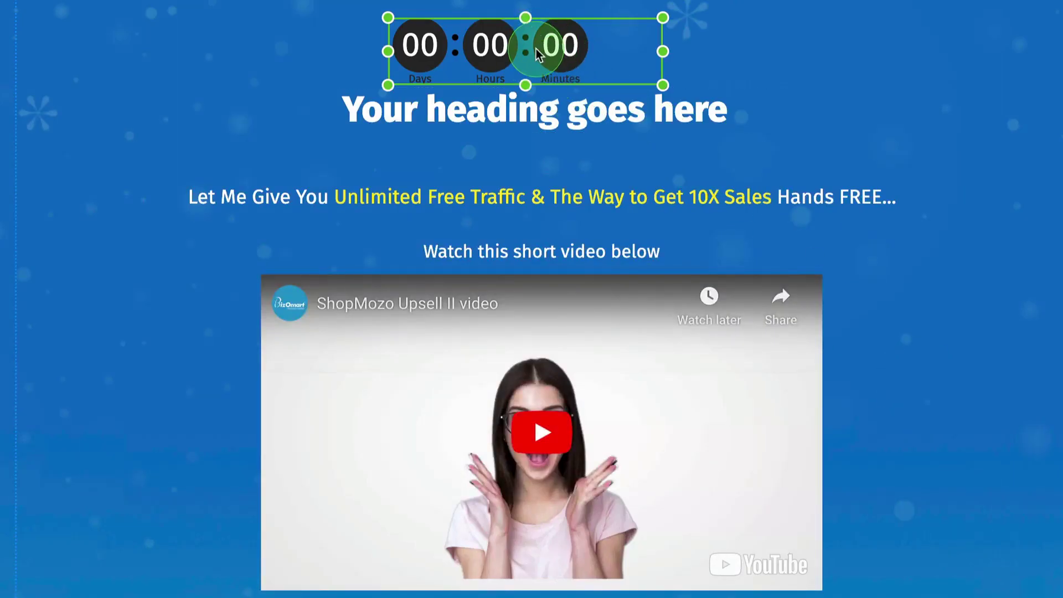
left_click_drag(536, 53, 570, 49)
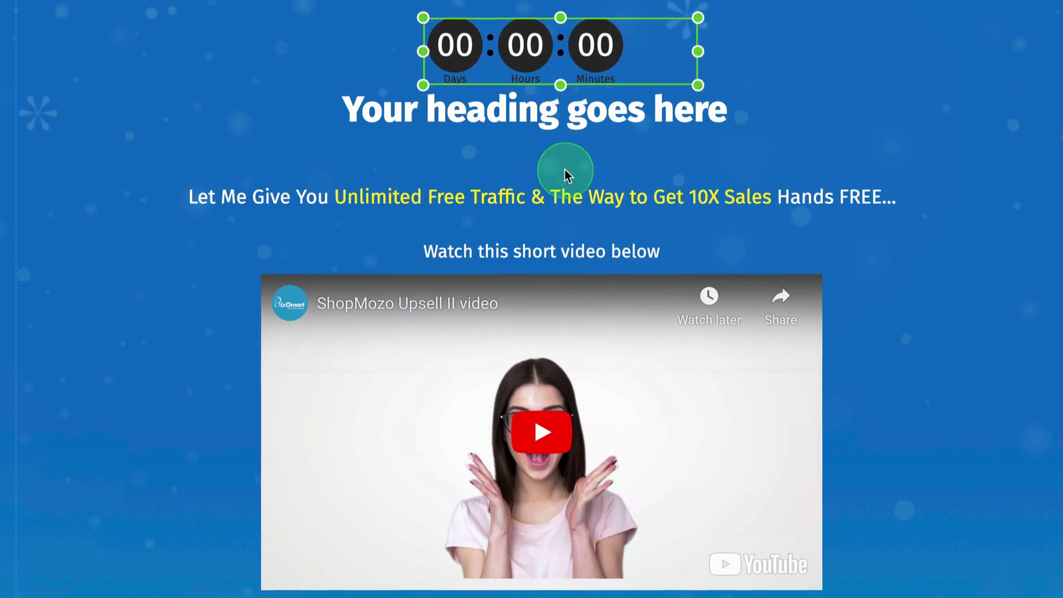
left_click(43, 207)
Change the background colour of the red "First, Automated Viral Traffic" band to mint green.
scroll(267, 365, "down", 3)
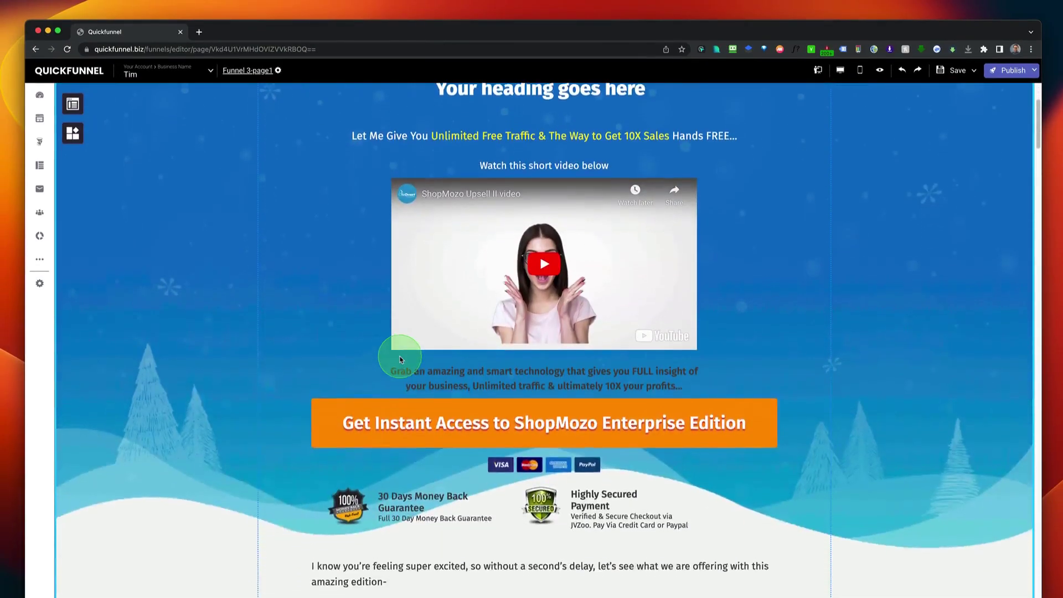
scroll(401, 359, "down", 6)
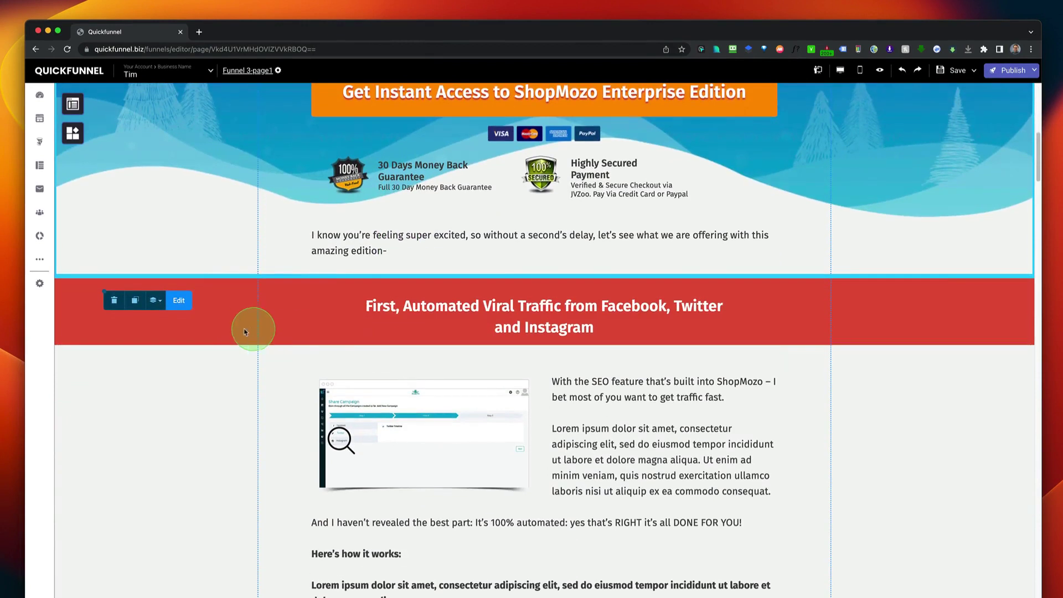
left_click(239, 327)
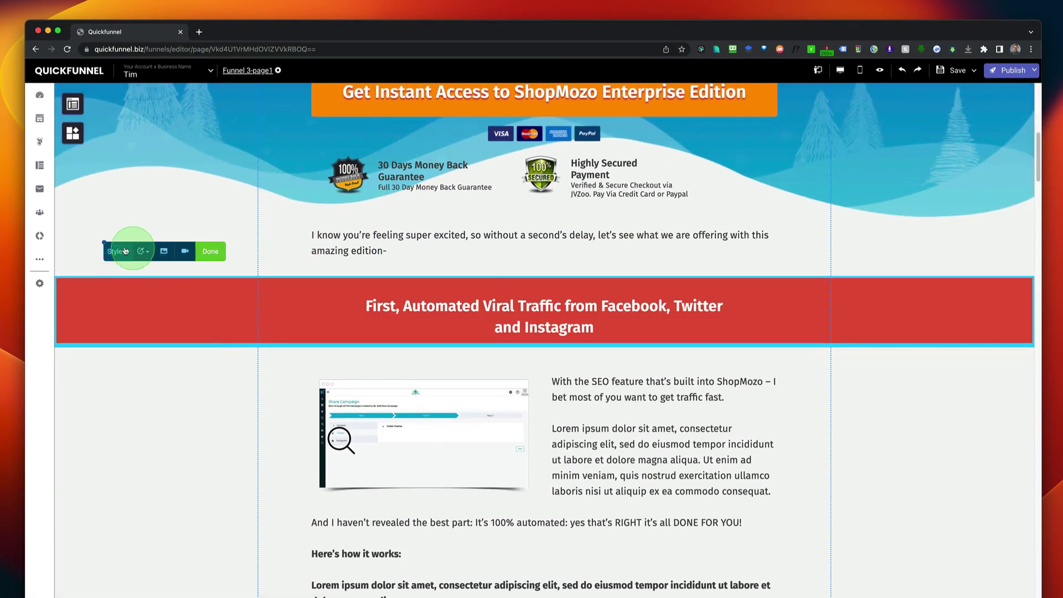
left_click(143, 253)
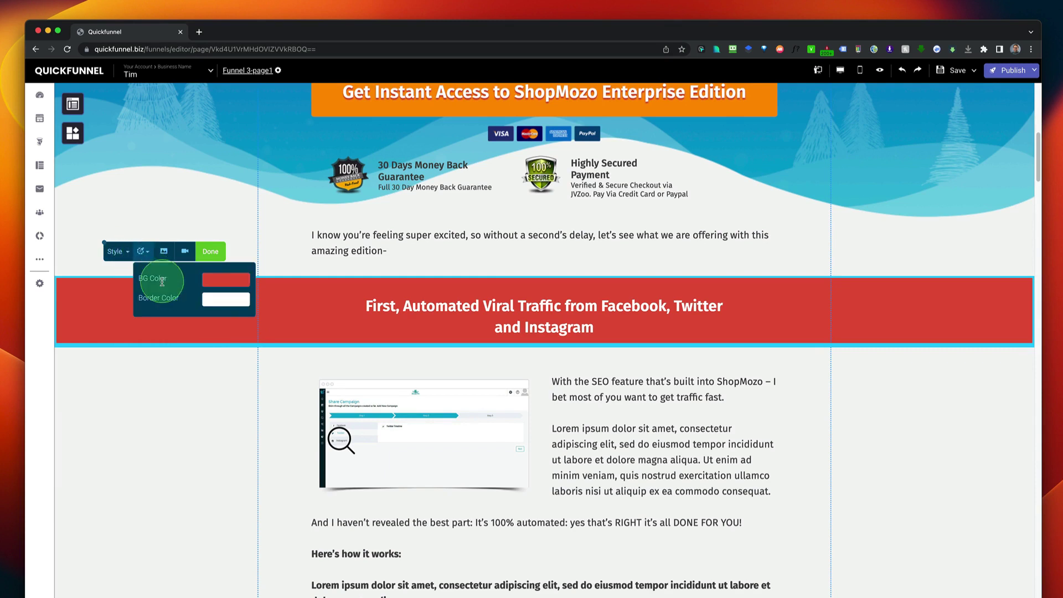
left_click(220, 283)
left_click_drag(318, 318, 322, 327)
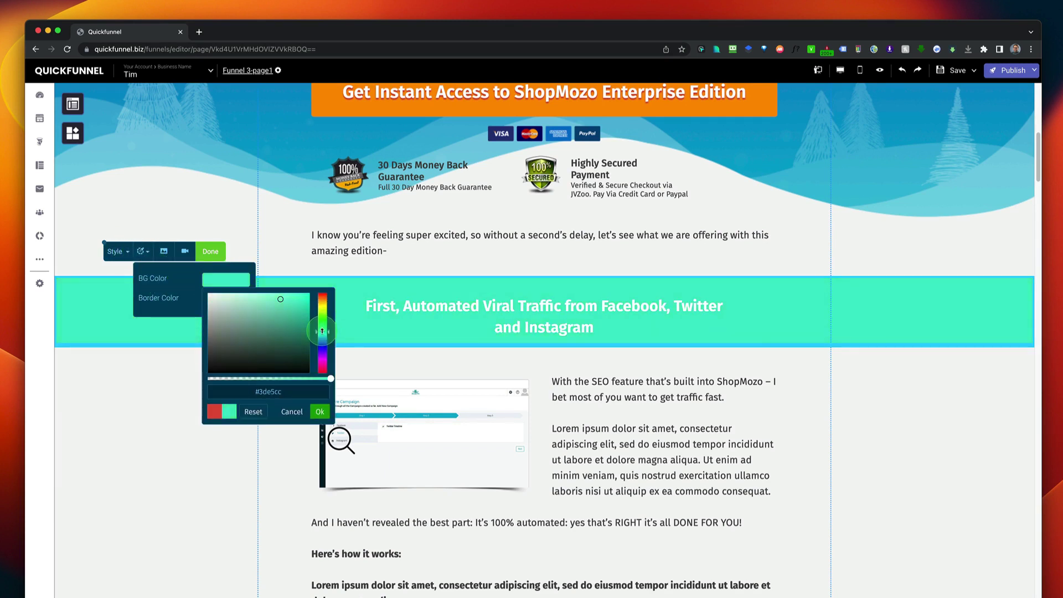
left_click(688, 428)
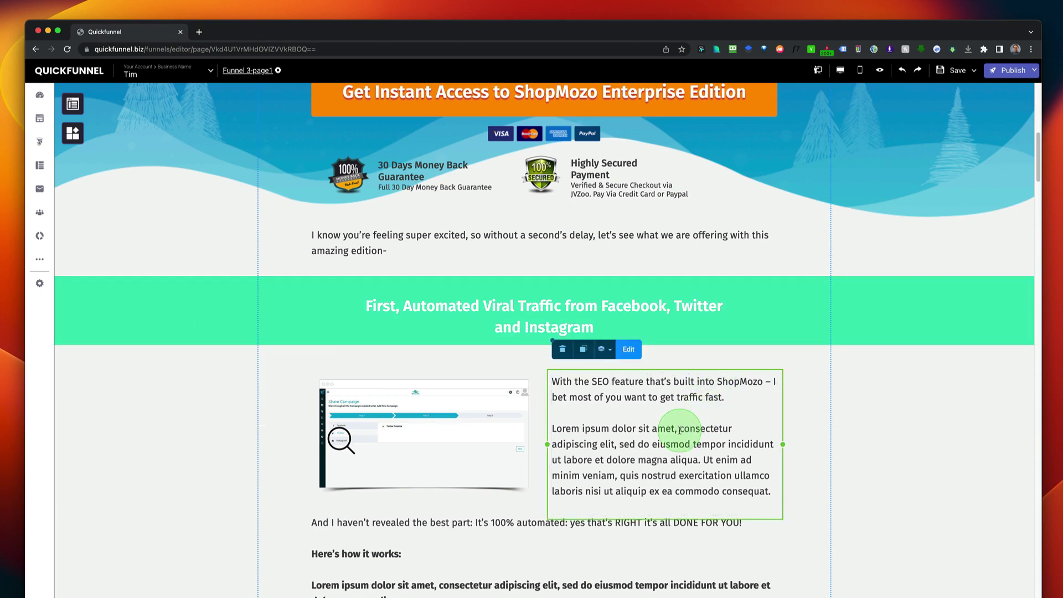
Duplicate the campaign screenshot image beside the SEO text, moving the copy over the mint green band and deleting that copy.
scroll(680, 429, "down", 5)
scroll(621, 415, "up", 7)
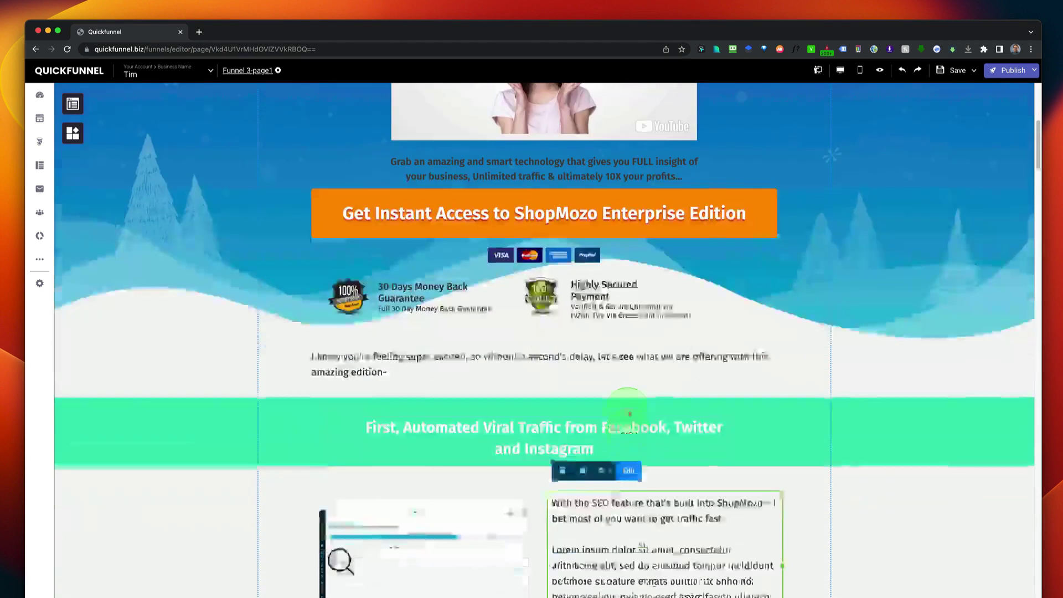
scroll(629, 414, "down", 2)
left_click(407, 468)
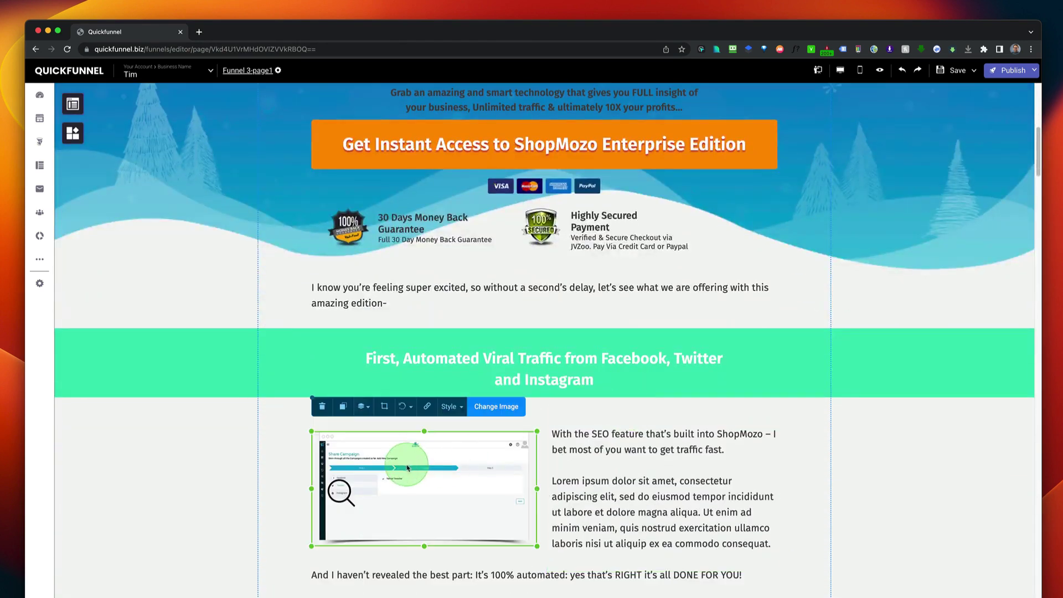
left_click(342, 407)
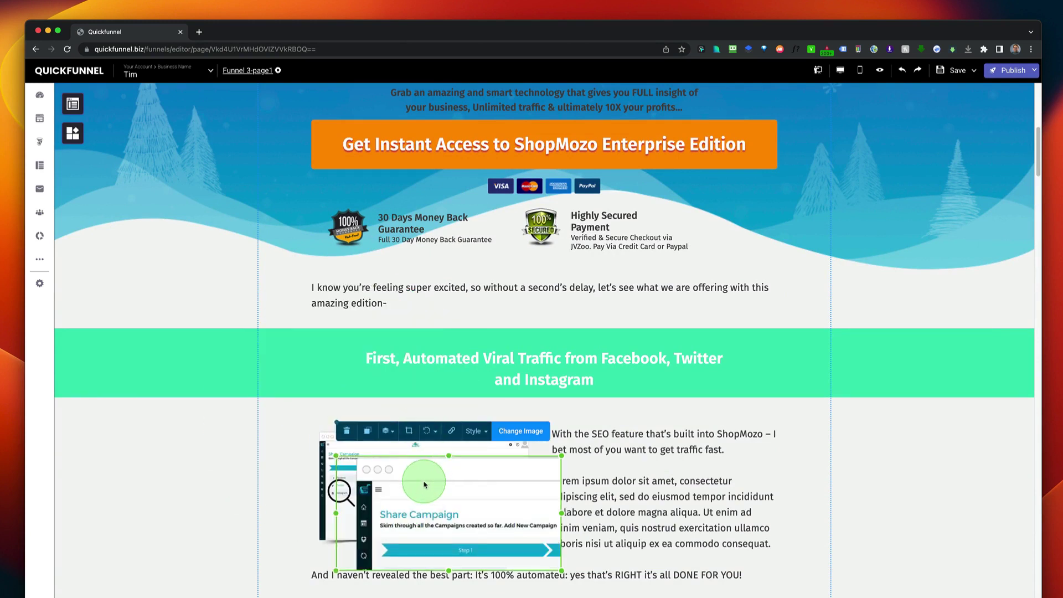
left_click_drag(429, 459, 573, 327)
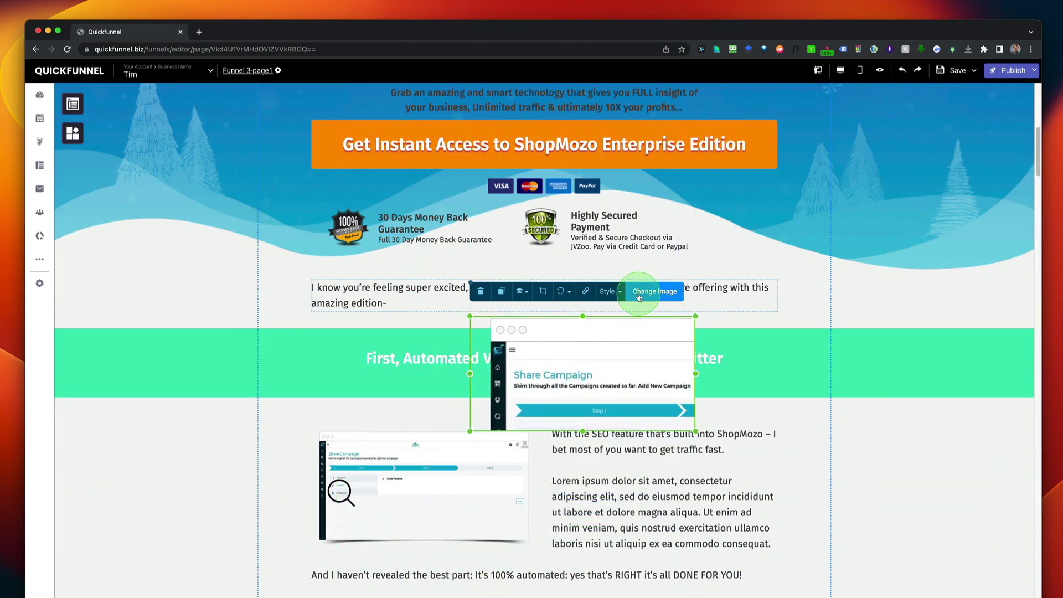
left_click(479, 292)
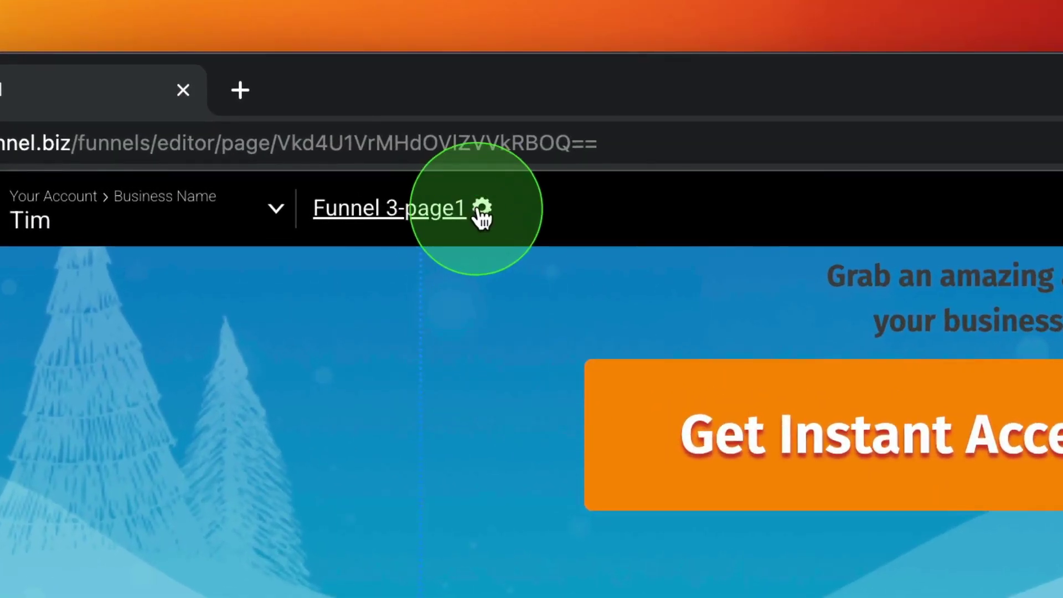
Open the page settings and try the Sale, Lead Acquisition and Link Clicks conversion goals, returning to Sale.
left_click(484, 214)
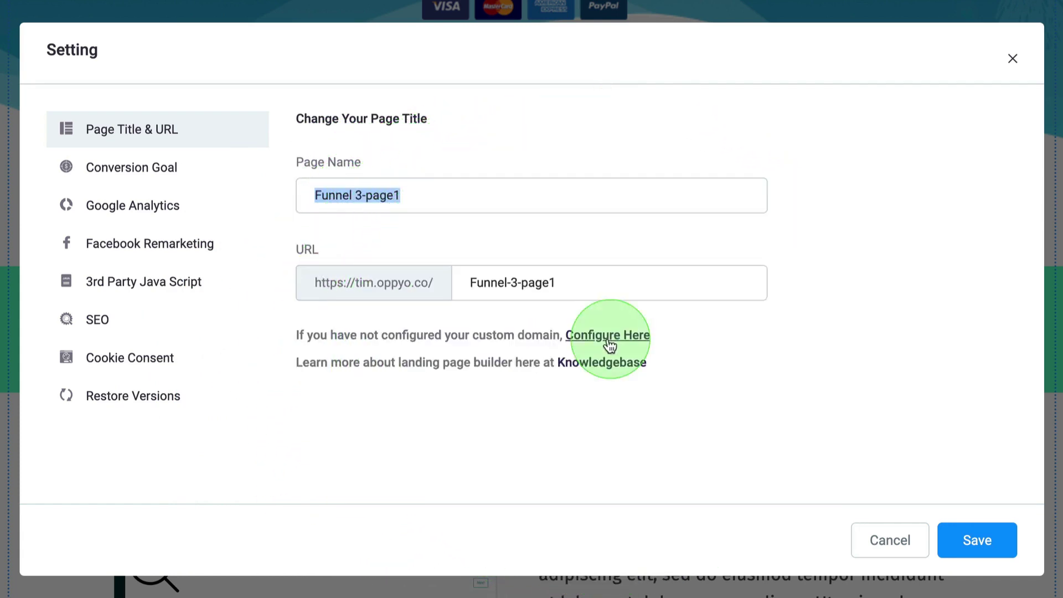
left_click(111, 176)
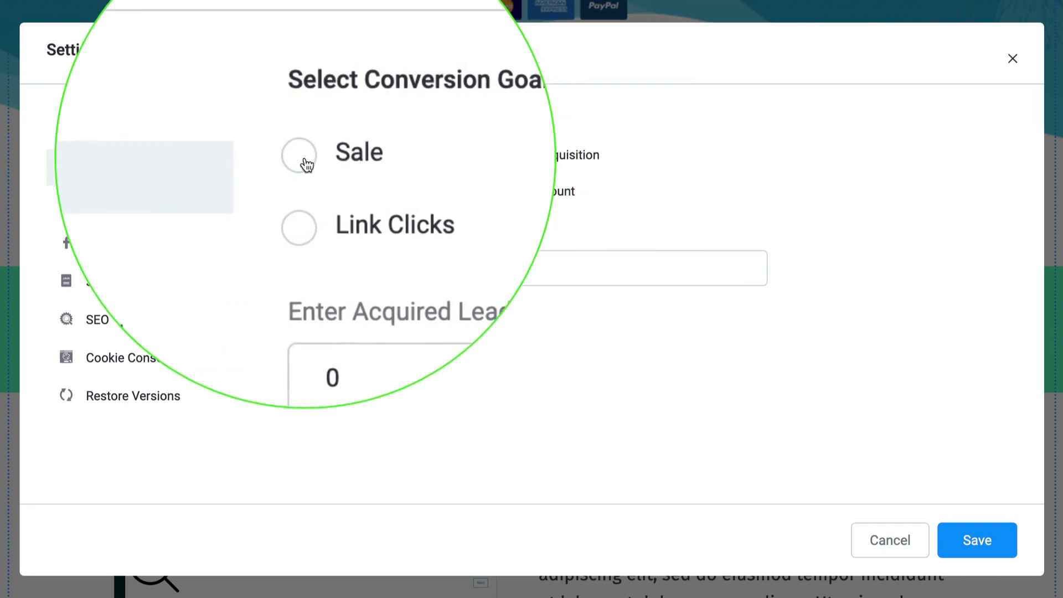
left_click(313, 165)
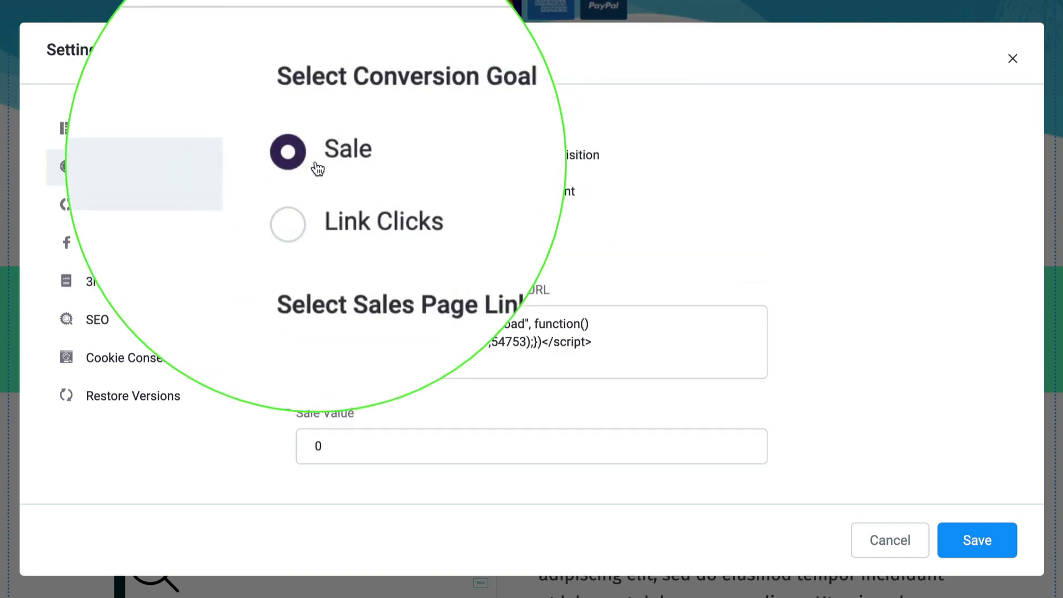
left_click_drag(615, 340, 315, 321)
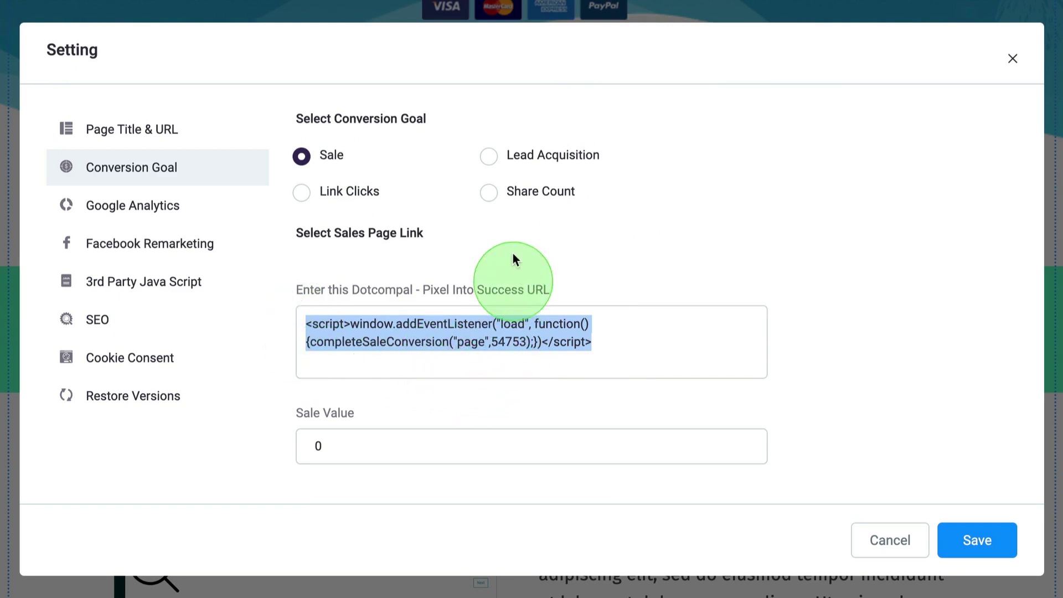
left_click(489, 158)
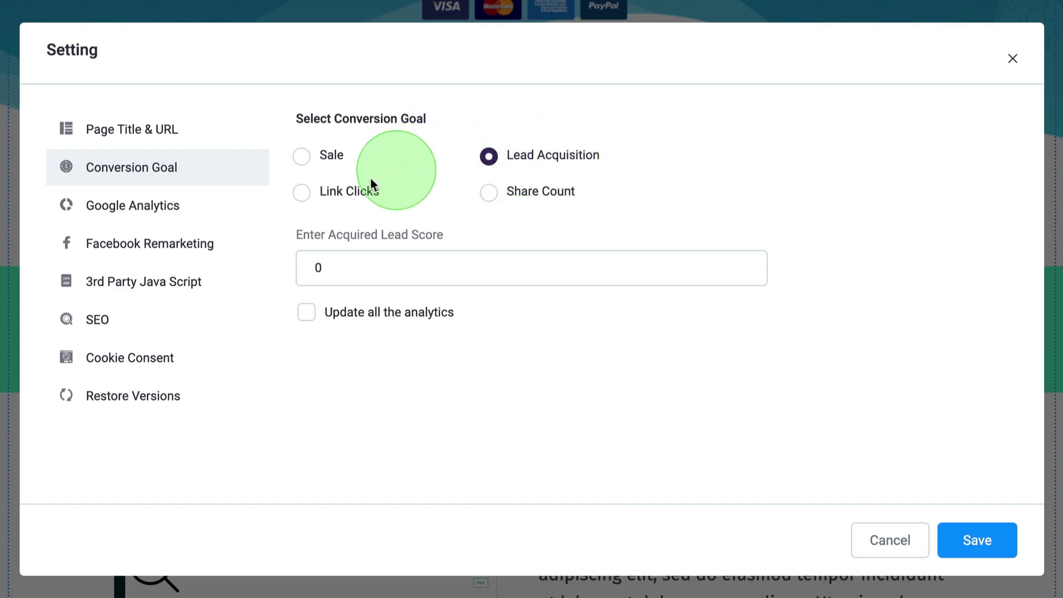
left_click(299, 202)
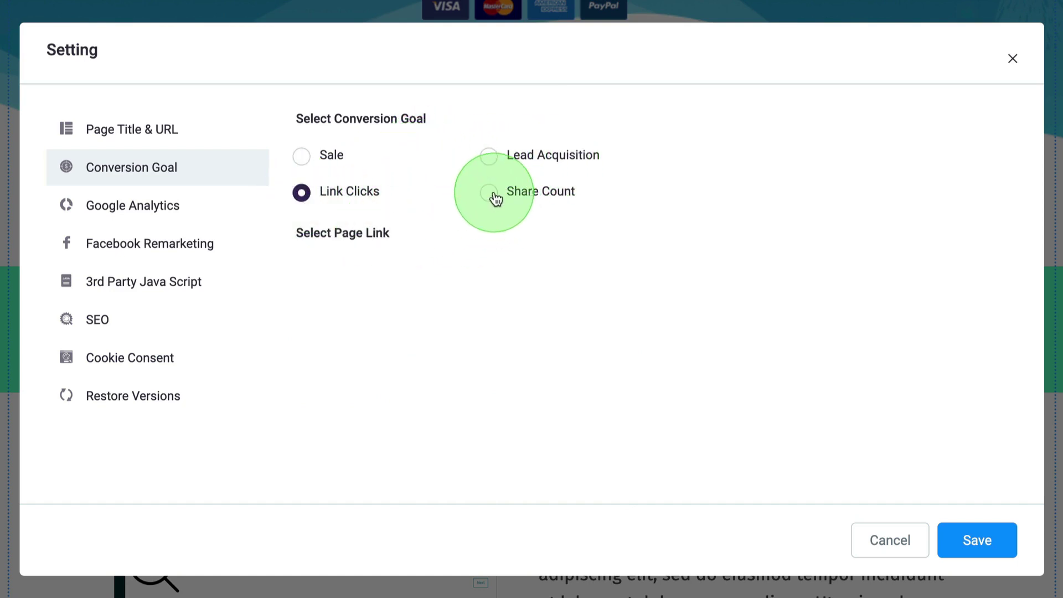
left_click(303, 159)
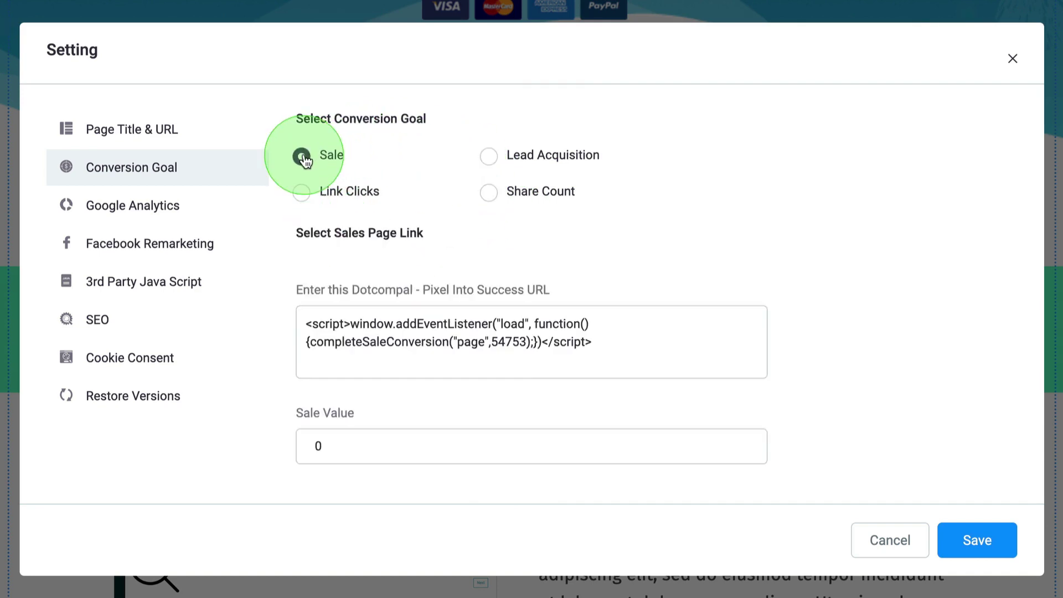
Review the Google Analytics, Facebook Remarketing, third-party script, SEO, cookie consent and version restore settings, closing the page settings without saving.
left_click(114, 216)
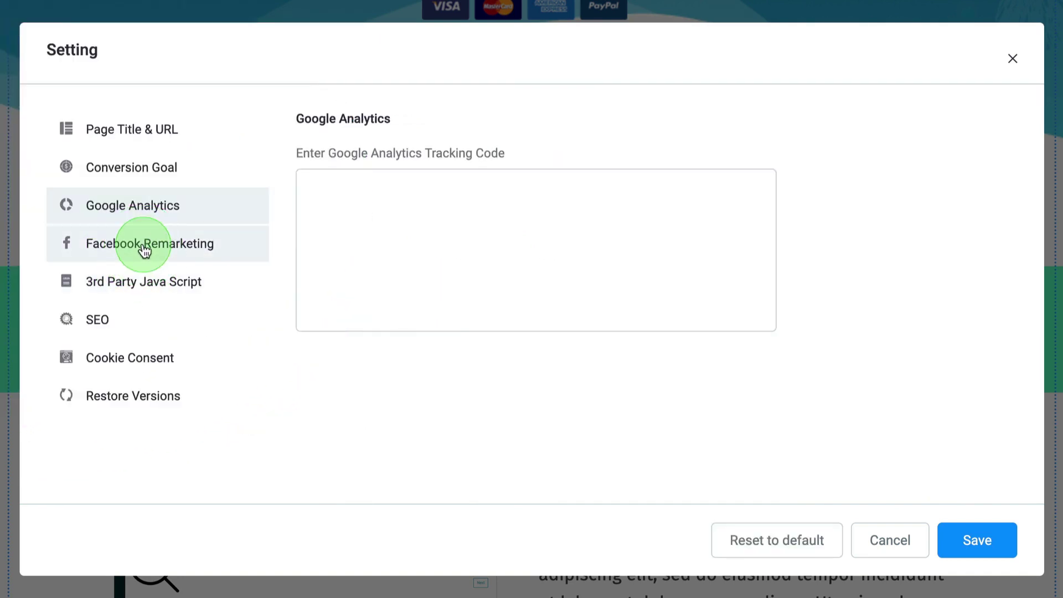
left_click(144, 250)
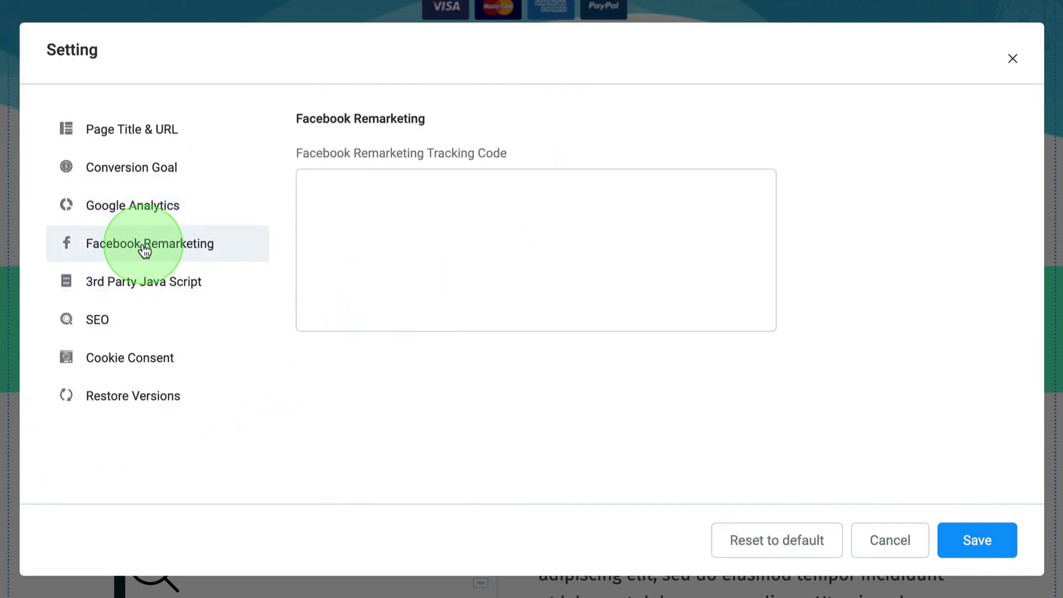
left_click(142, 286)
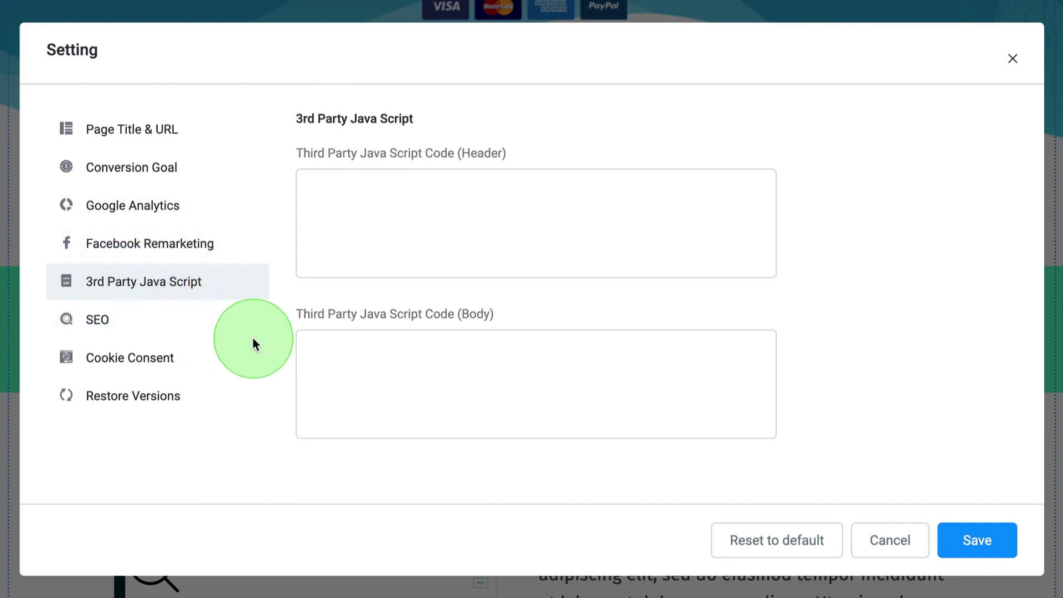
left_click(111, 321)
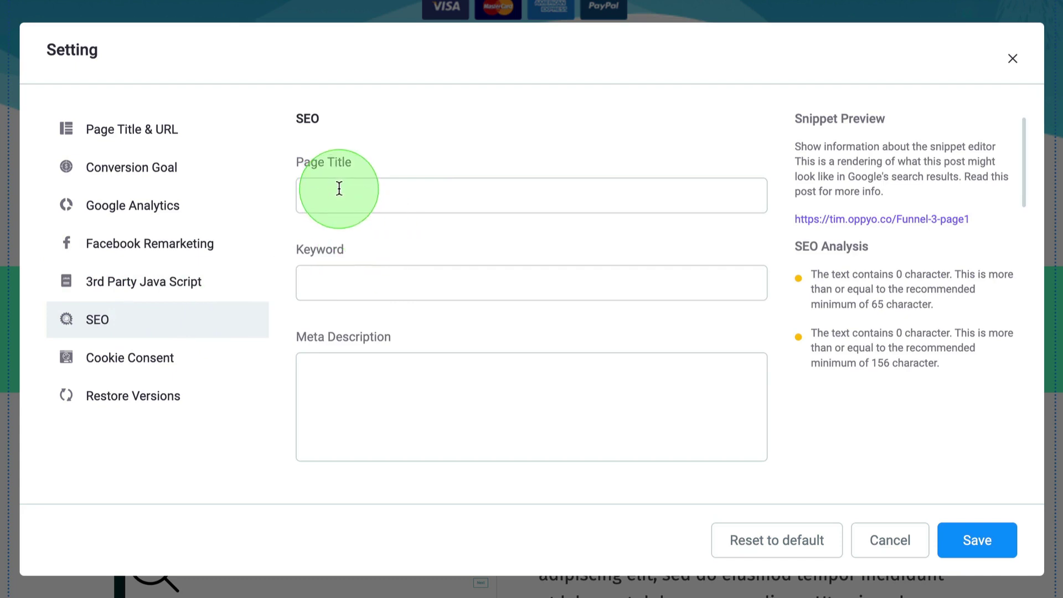
left_click(143, 365)
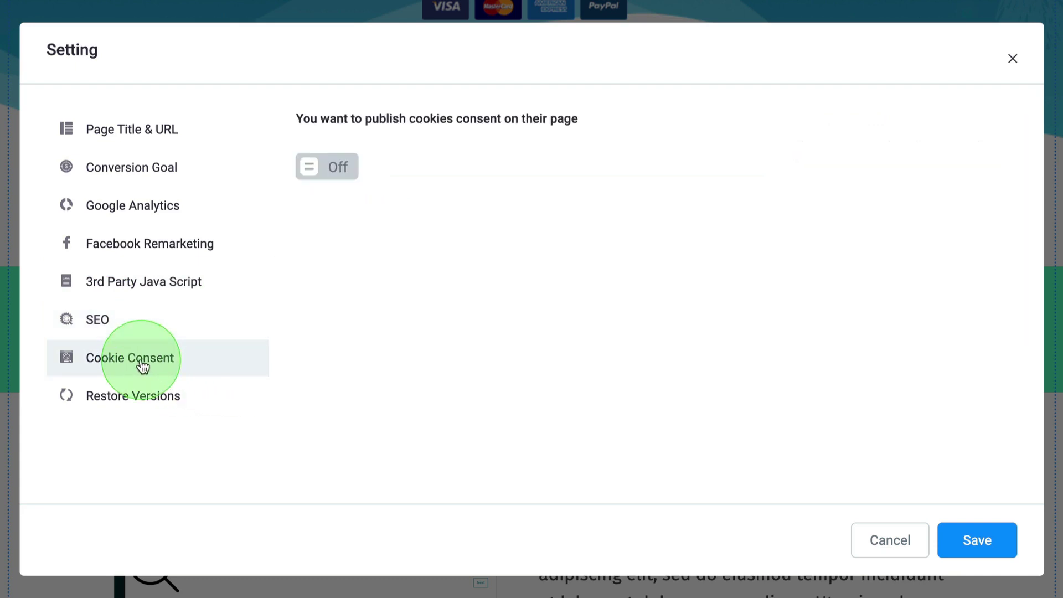
left_click(129, 402)
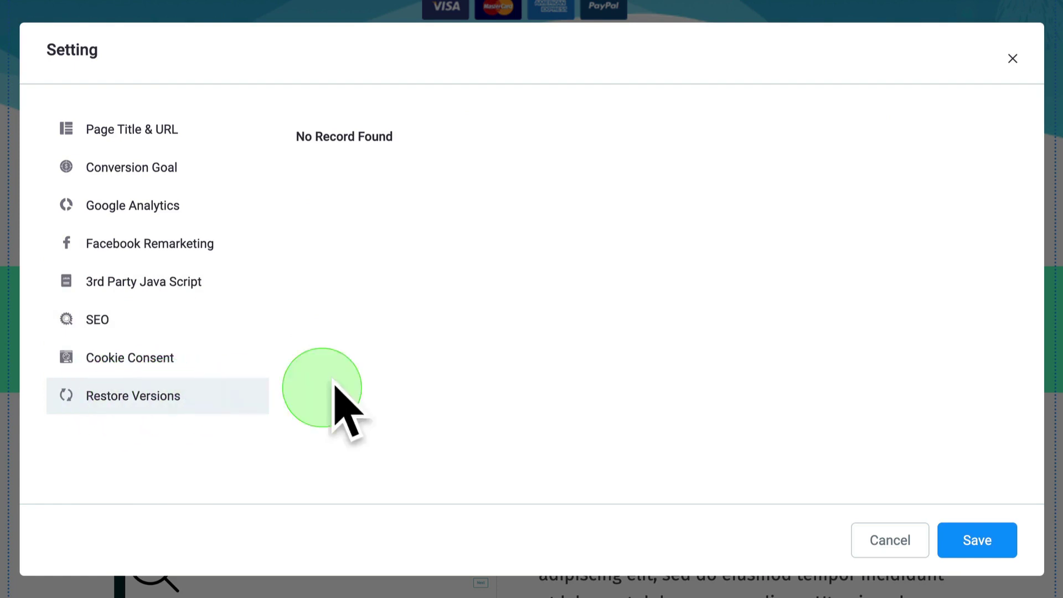
left_click(887, 542)
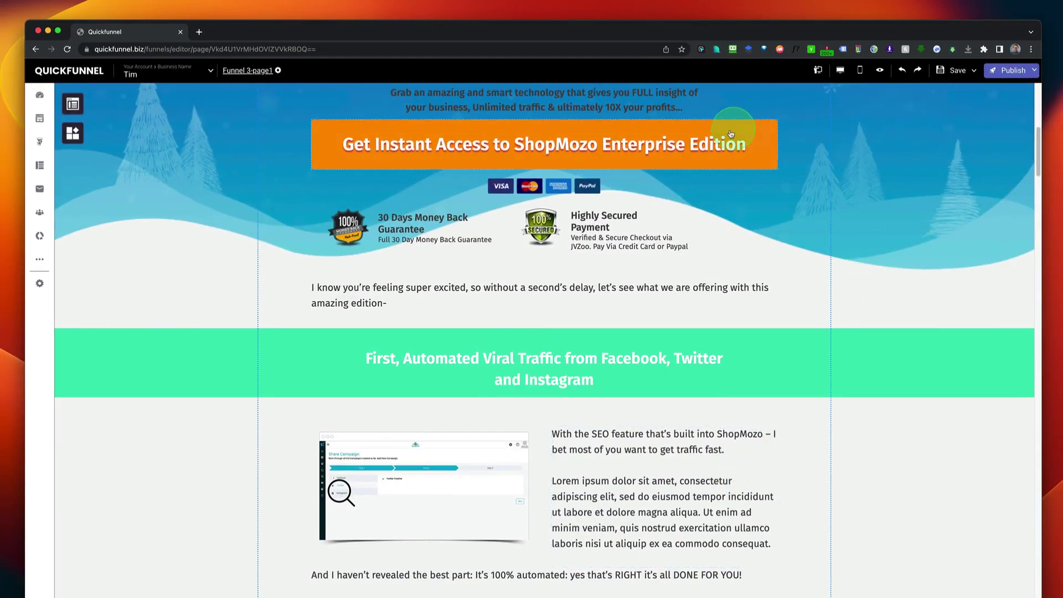
Examine the landing page's mobile layout from the header to the Advanced Reports section and return to the desktop layout.
scroll(730, 134, "up", 10)
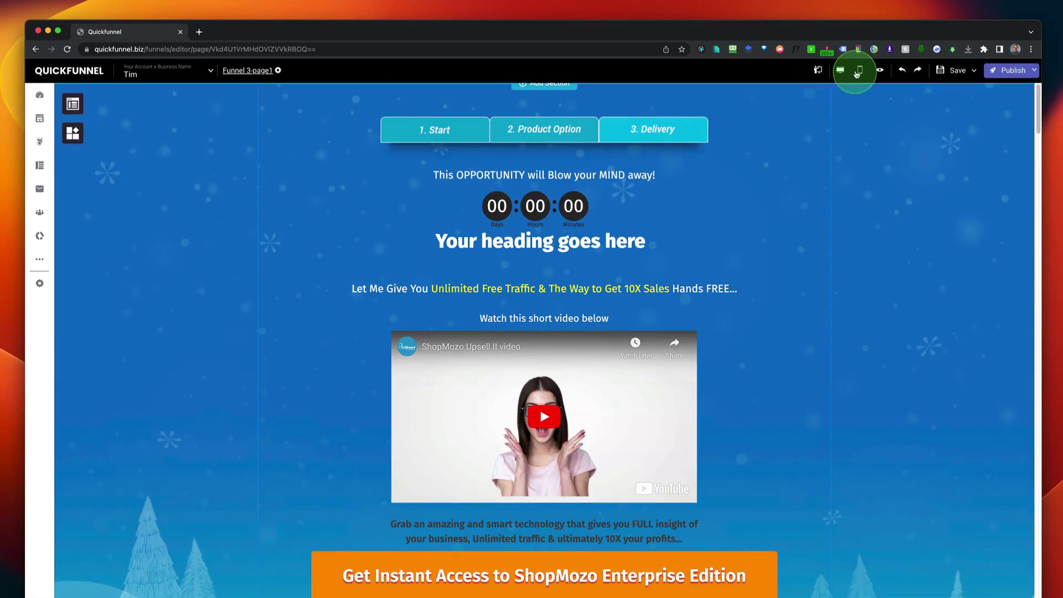
left_click(858, 71)
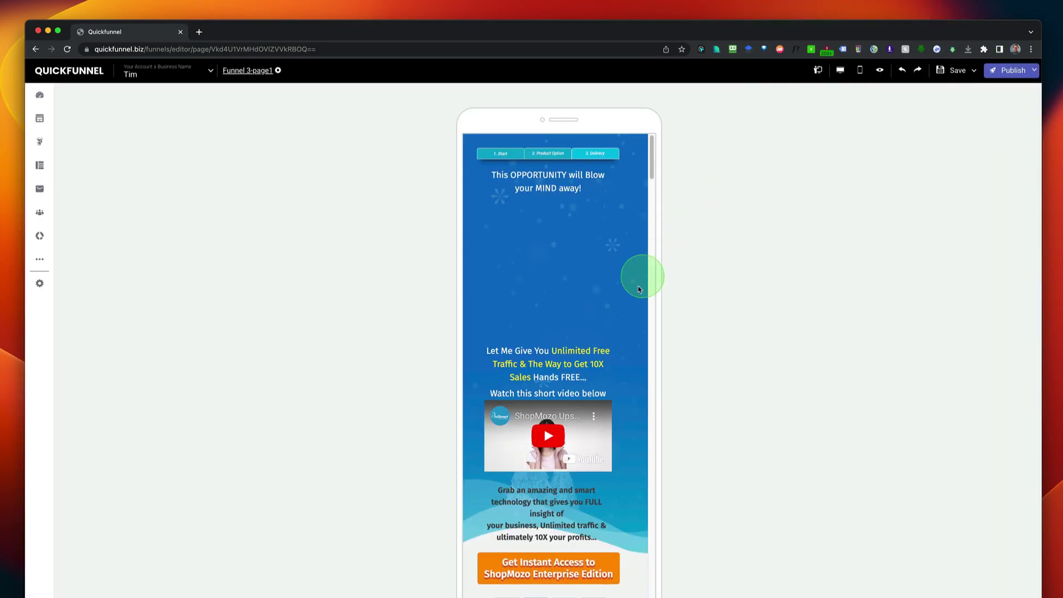
scroll(607, 292, "down", 8)
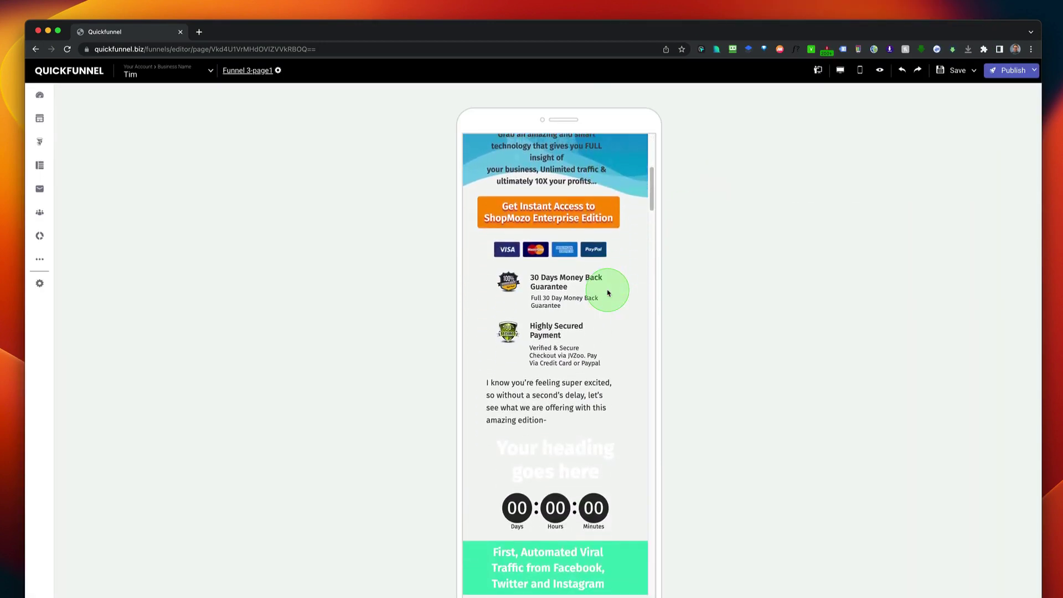
scroll(607, 292, "down", 10)
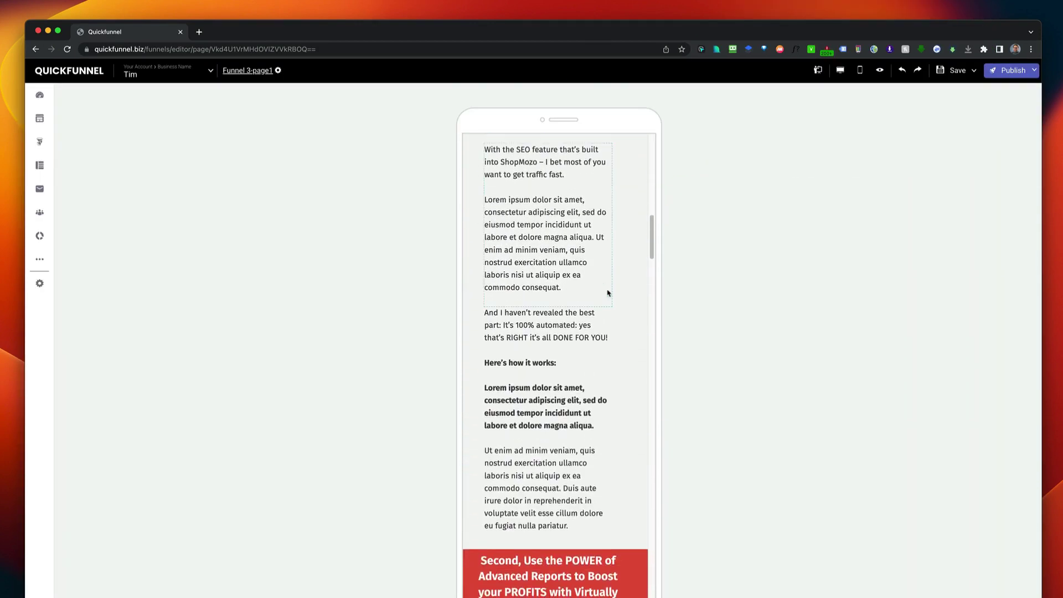
scroll(607, 292, "down", 3)
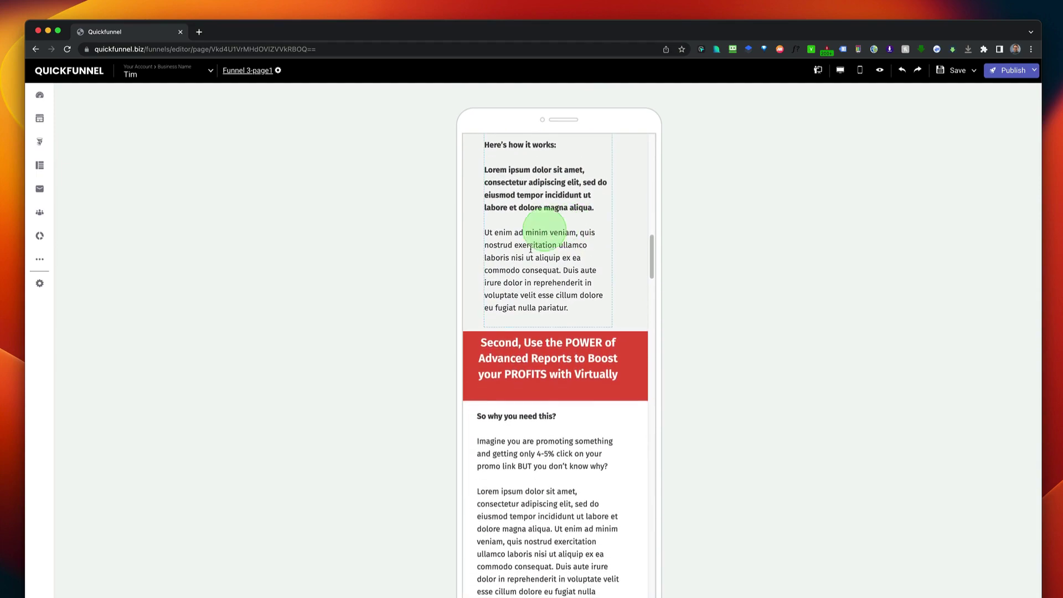
left_click(839, 70)
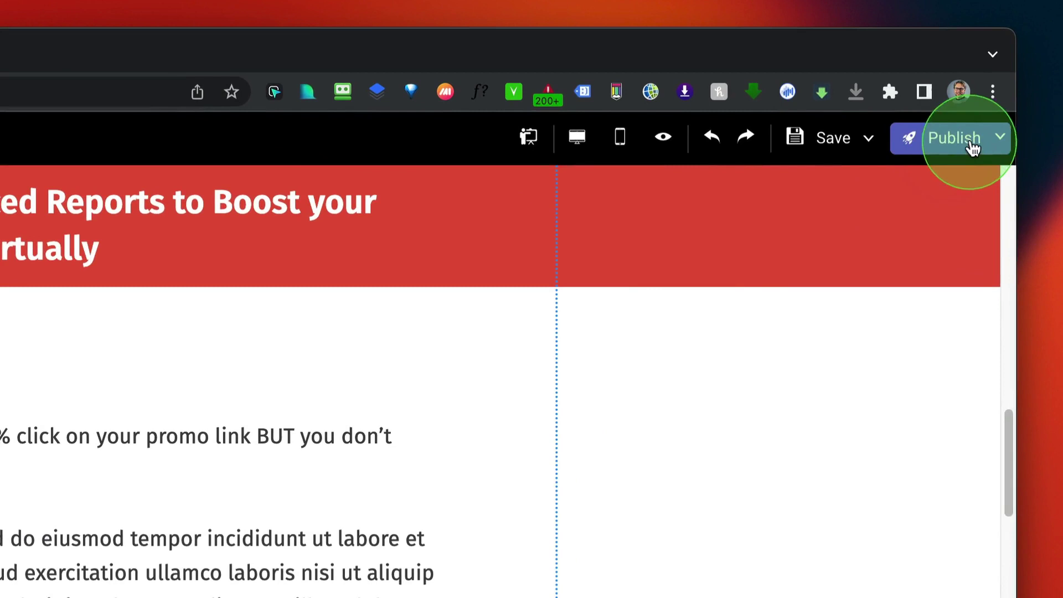
Try to publish the page immediately with Public status after going through the members-only, password-protected and scheduled options, and close the publishing options.
left_click(972, 148)
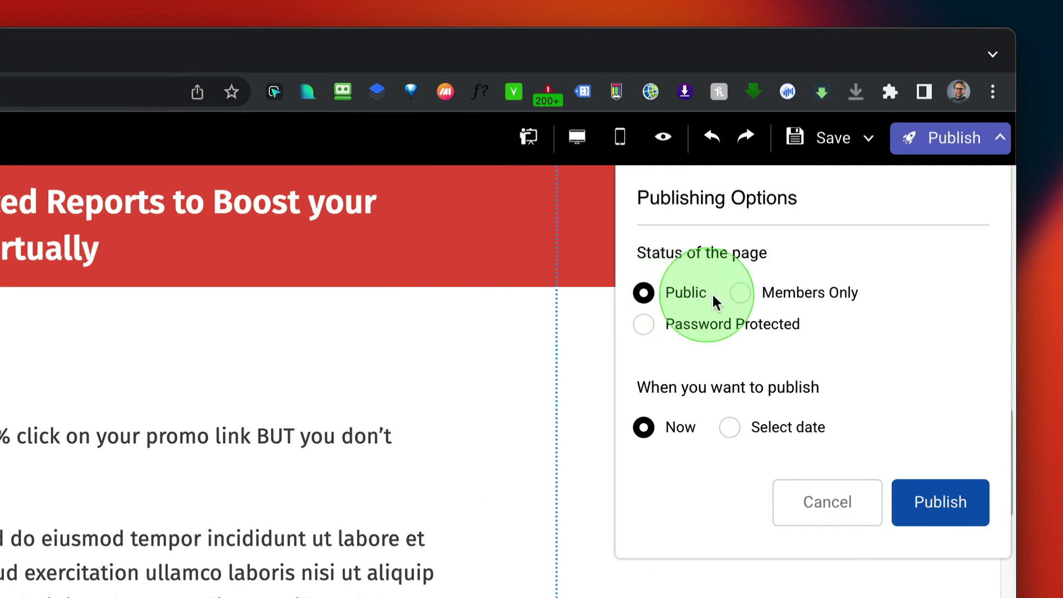
left_click(741, 293)
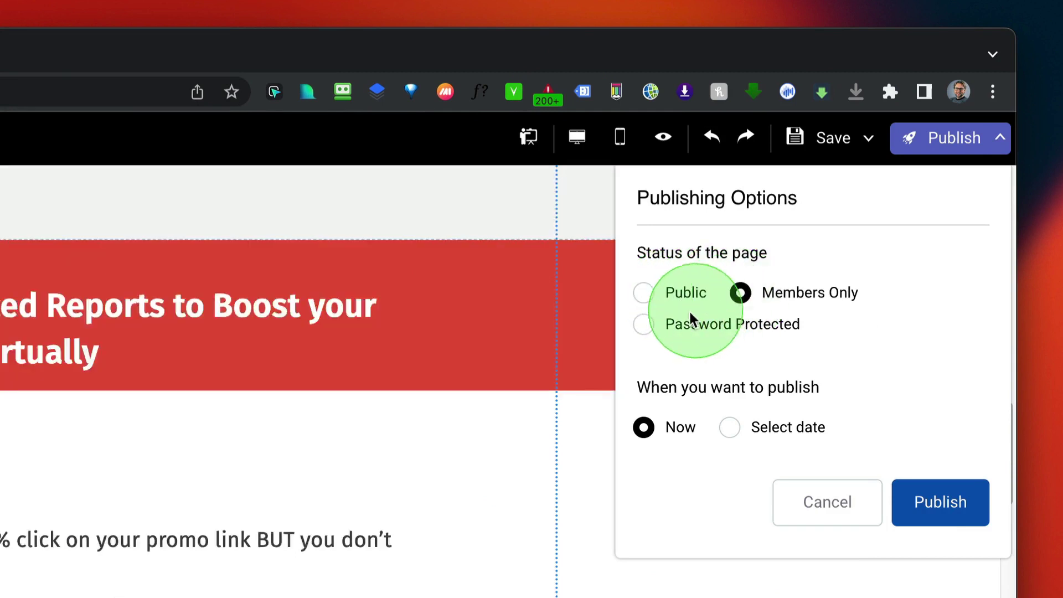
left_click(644, 326)
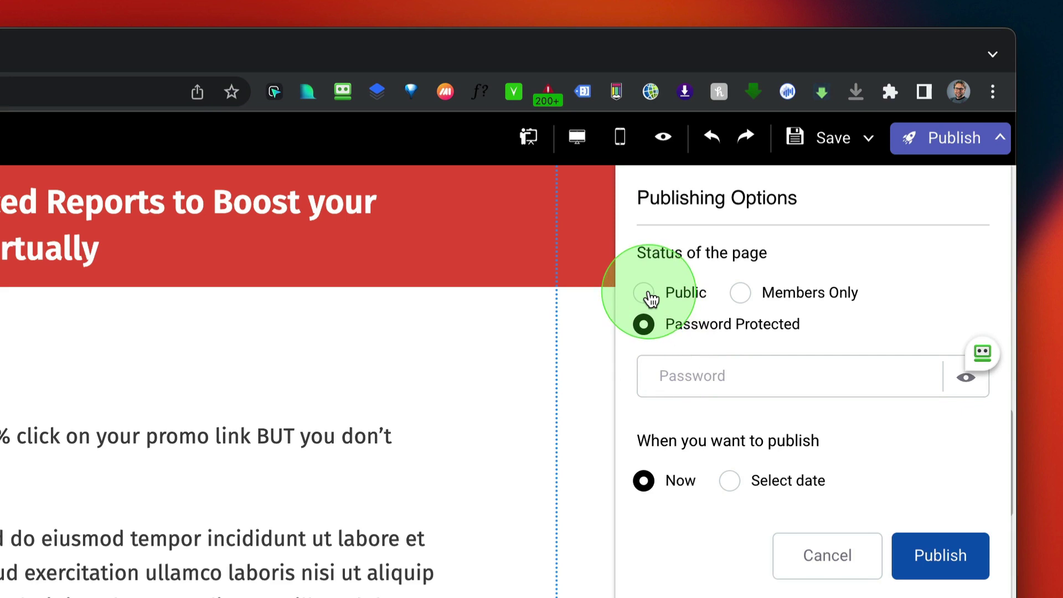
left_click(646, 294)
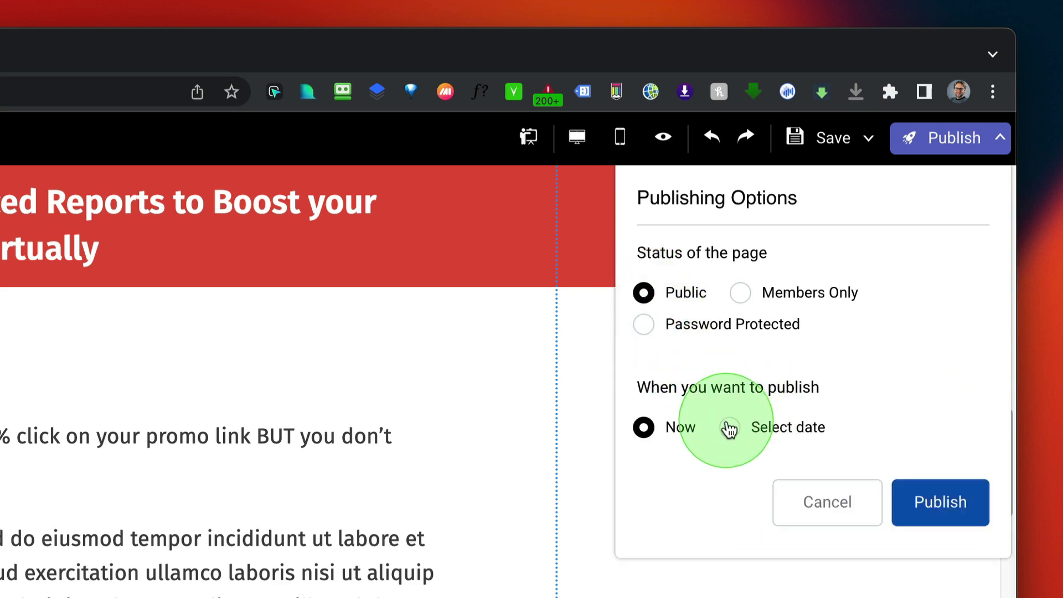
left_click(731, 429)
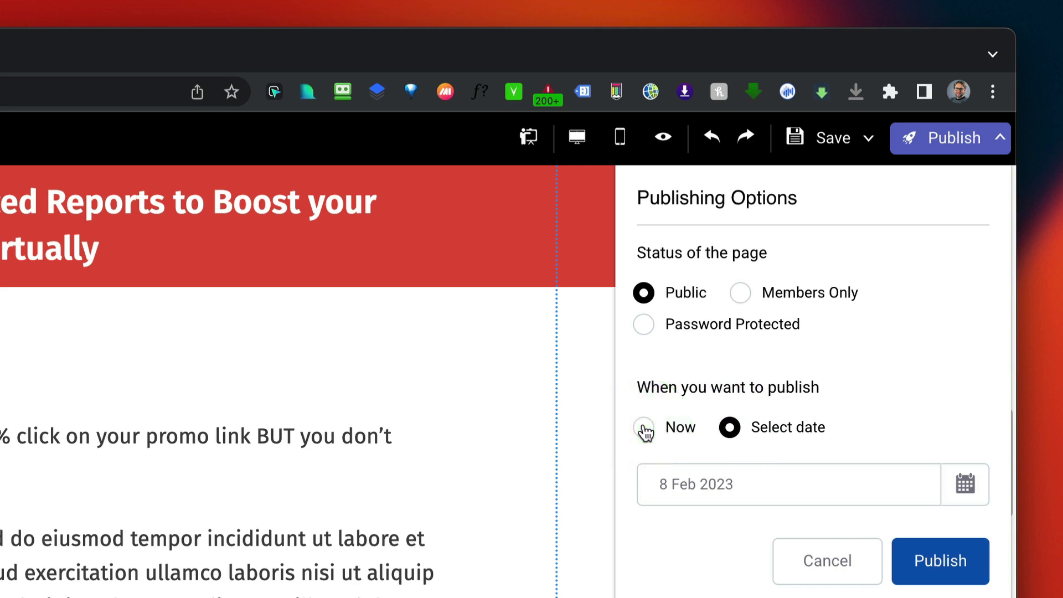
left_click(643, 431)
left_click(937, 504)
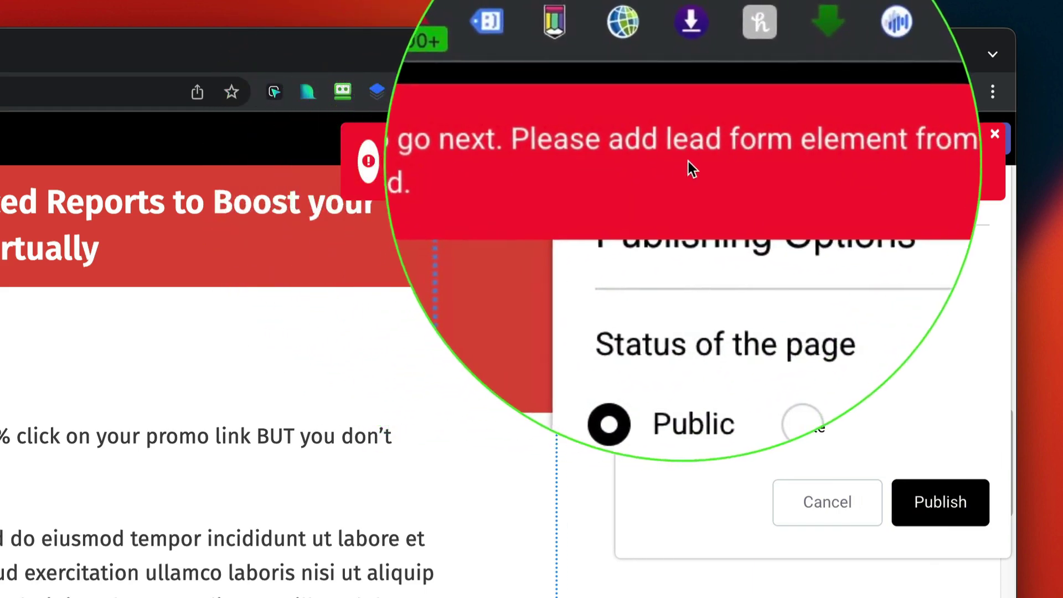
left_click(824, 502)
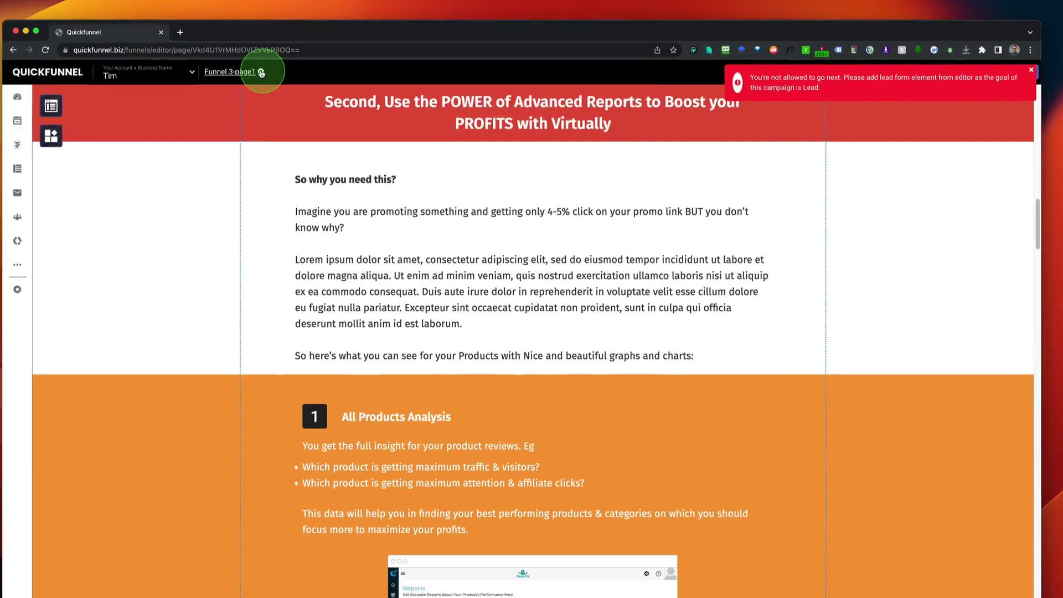
Set the page's conversion goal to Sale, save the settings and publish the page.
left_click(261, 73)
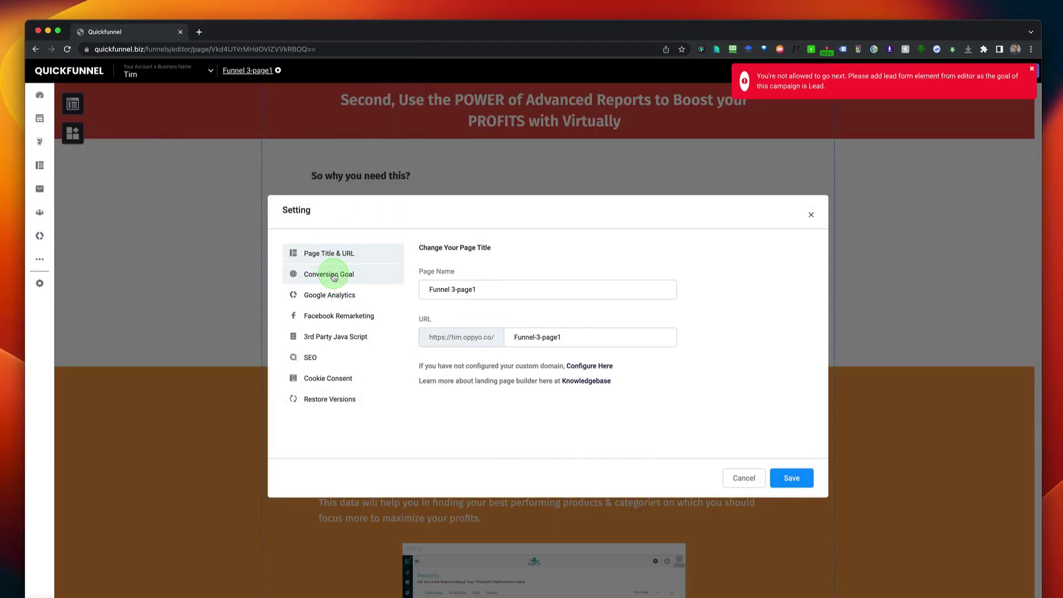
left_click(333, 276)
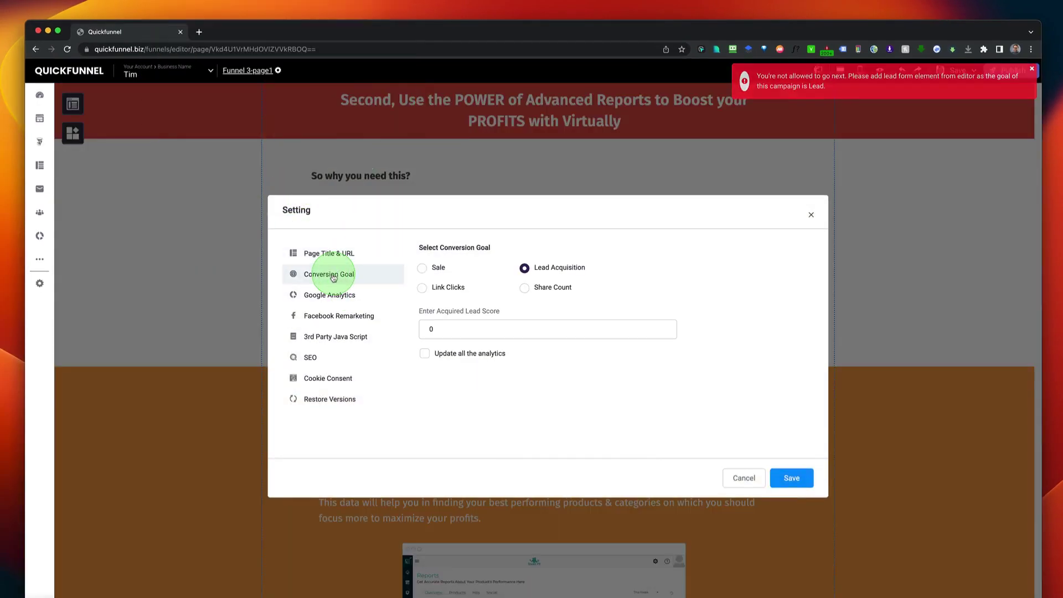
left_click(423, 270)
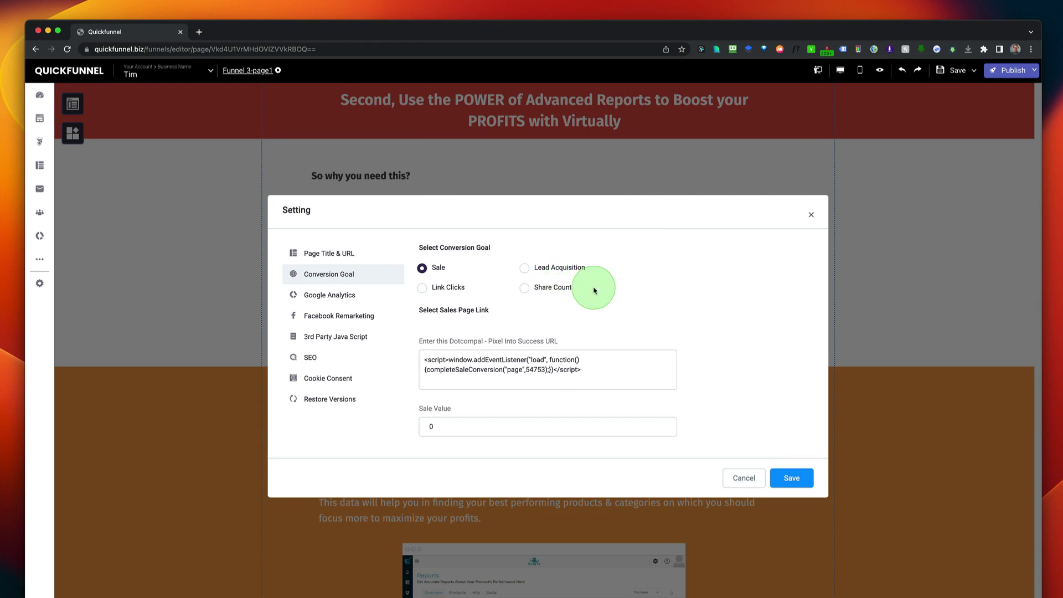
left_click(792, 477)
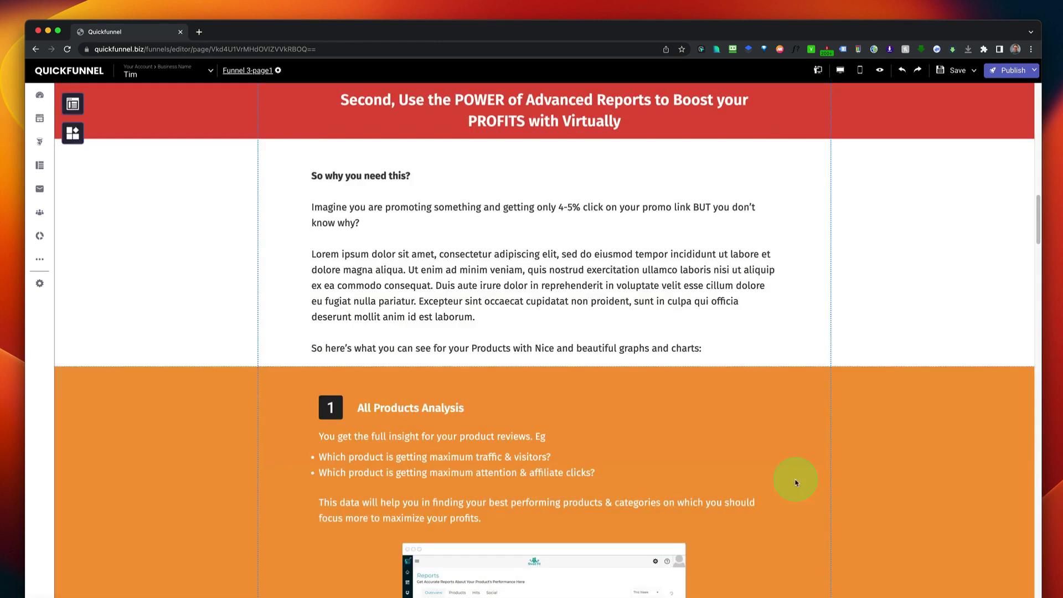
left_click(1012, 73)
left_click(1004, 235)
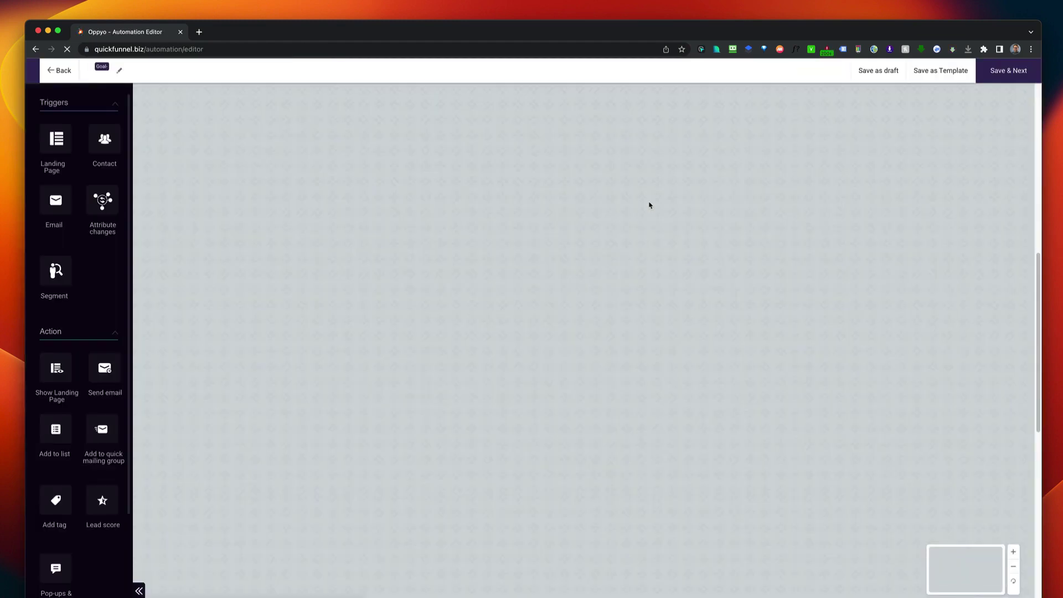
Move the Landing Page trigger slightly farther from the Show Landing Page action in the Funnel 3 automation flow.
left_click_drag(643, 214, 642, 222)
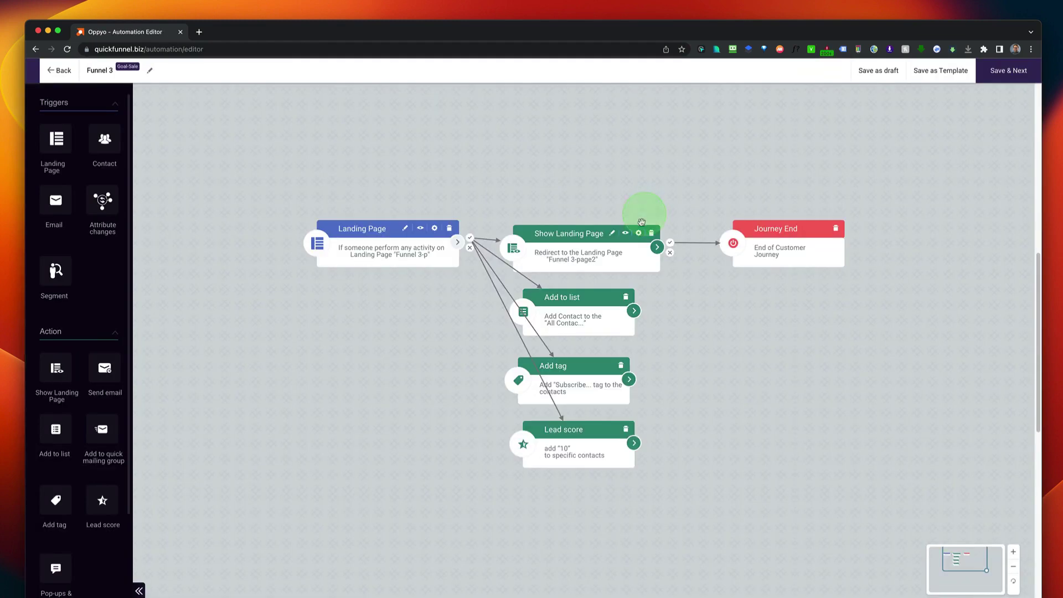
left_click_drag(387, 242, 359, 246)
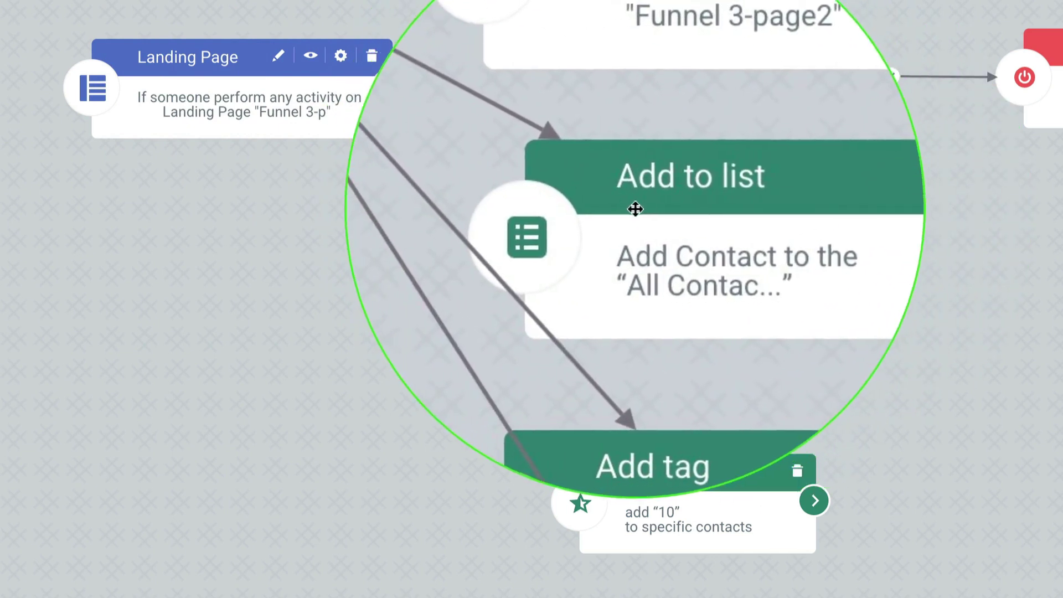
mouse_move(666, 216)
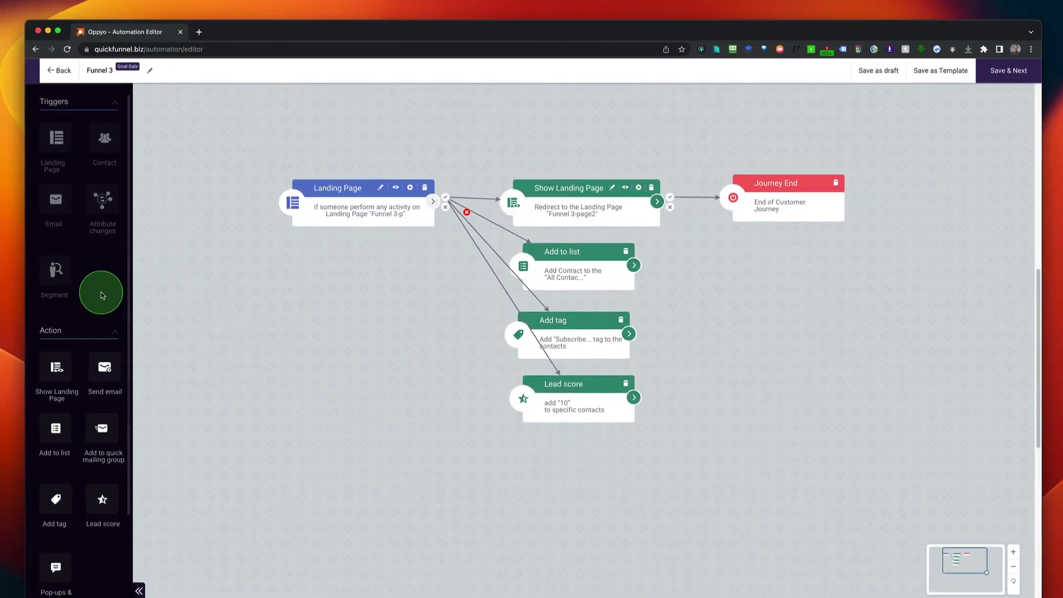
Add a Send email action below Lead score and connect it to the Landing Page trigger's Conversion Yes outcome.
scroll(101, 294, "down", 3)
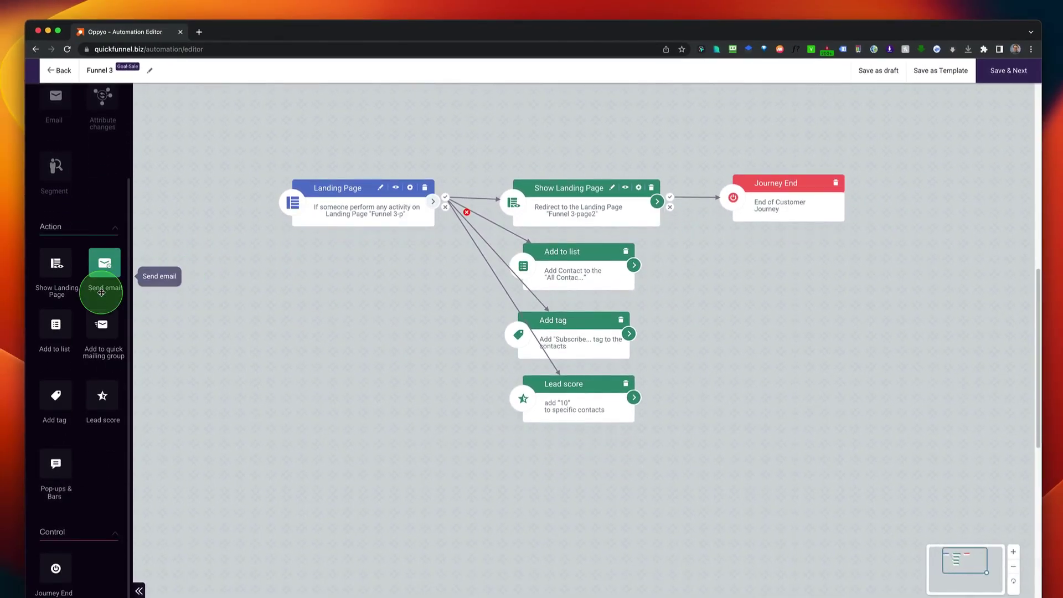
left_click_drag(102, 270, 301, 247)
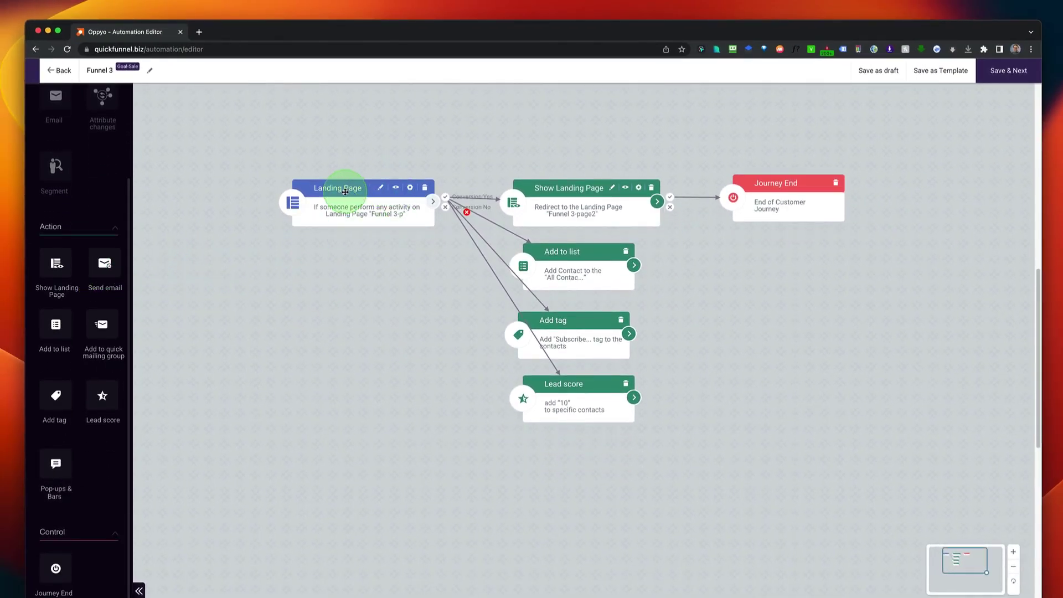
left_click(102, 270)
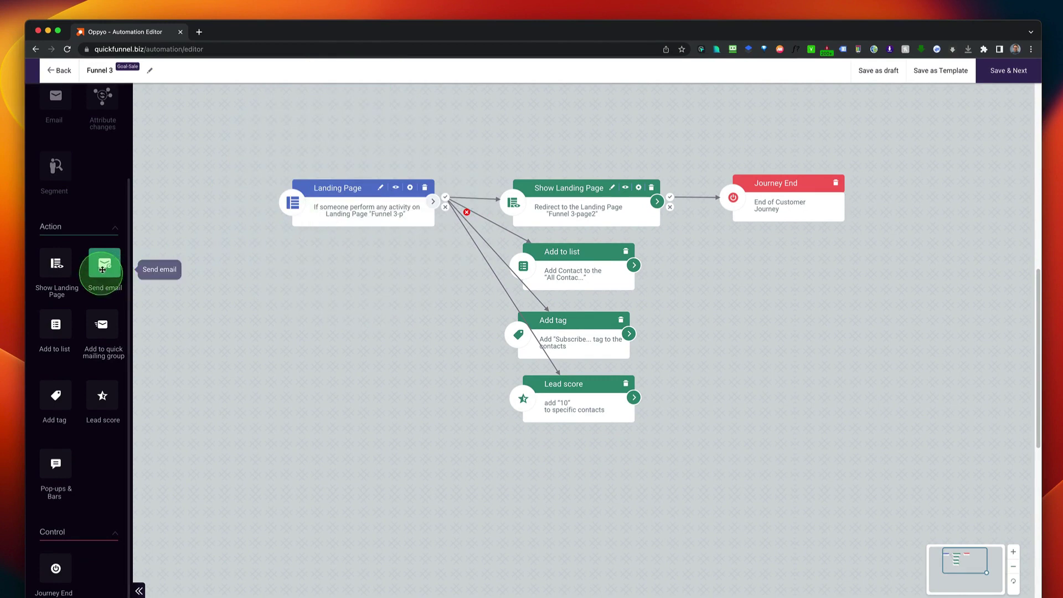
left_click_drag(103, 269, 212, 282)
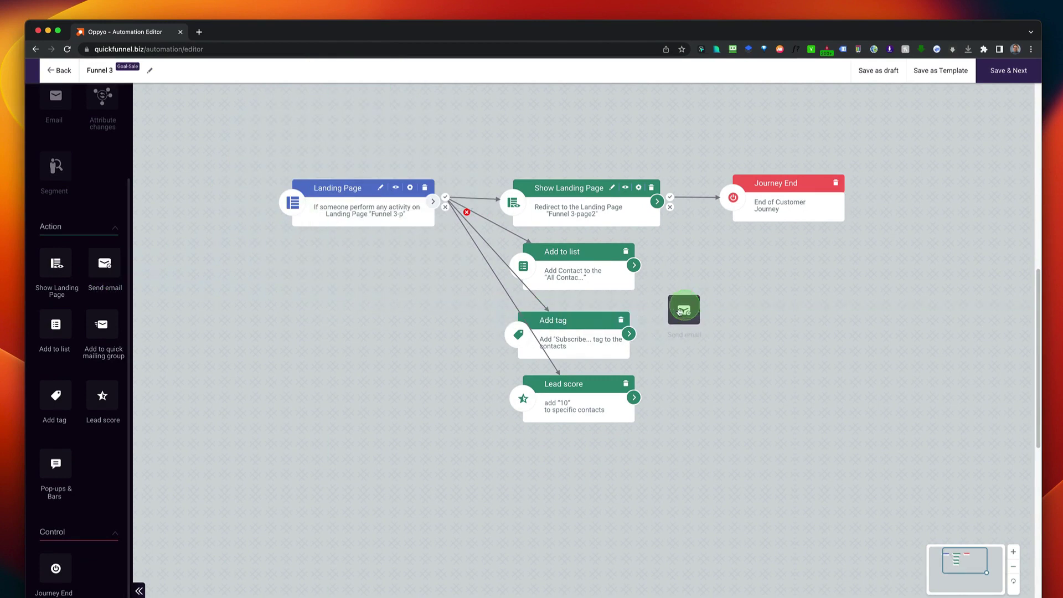
left_click_drag(568, 471, 565, 475)
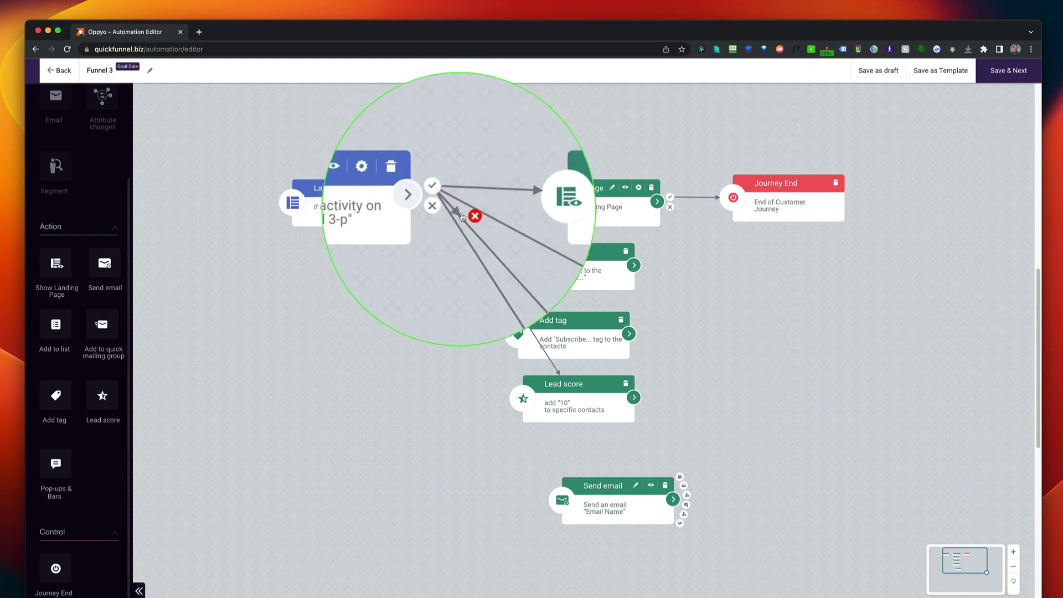
left_click_drag(445, 198, 524, 475)
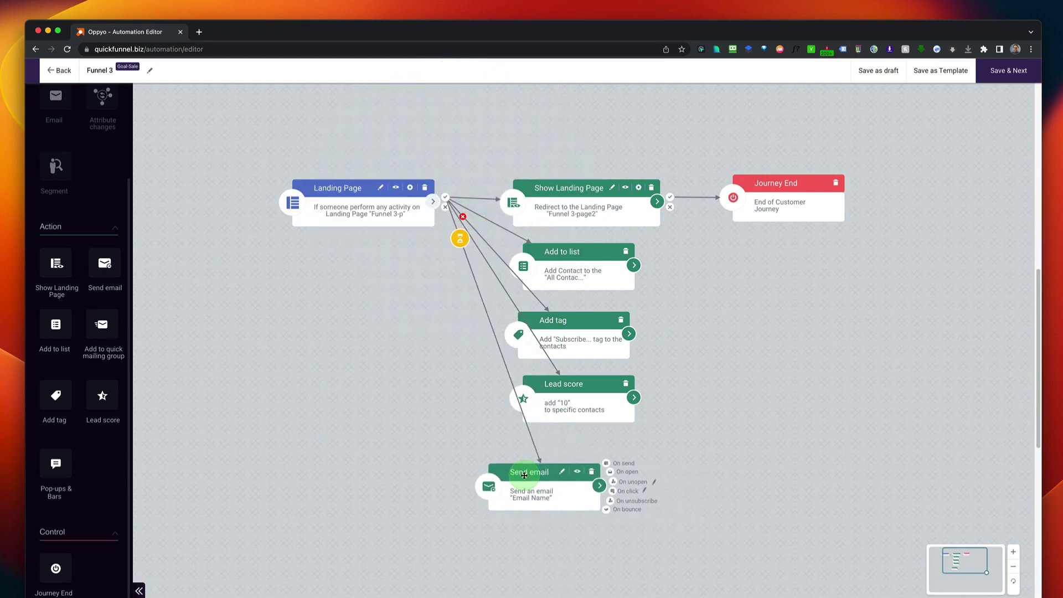
Try a Later wait time of 1 Days on the Send email connection, return it to Immediately and close the wait settings.
left_click(460, 240)
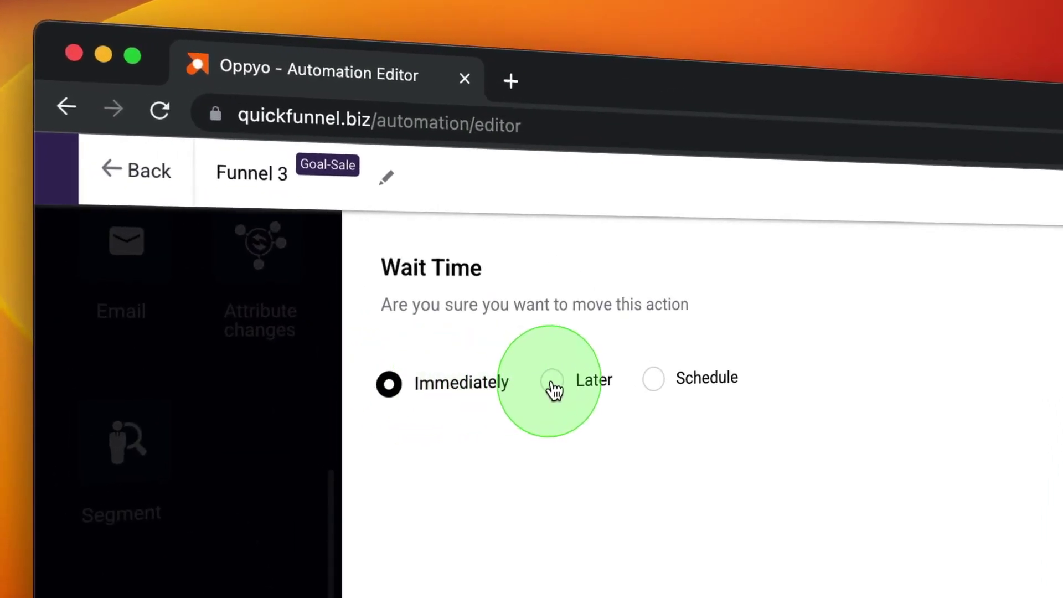
left_click(553, 382)
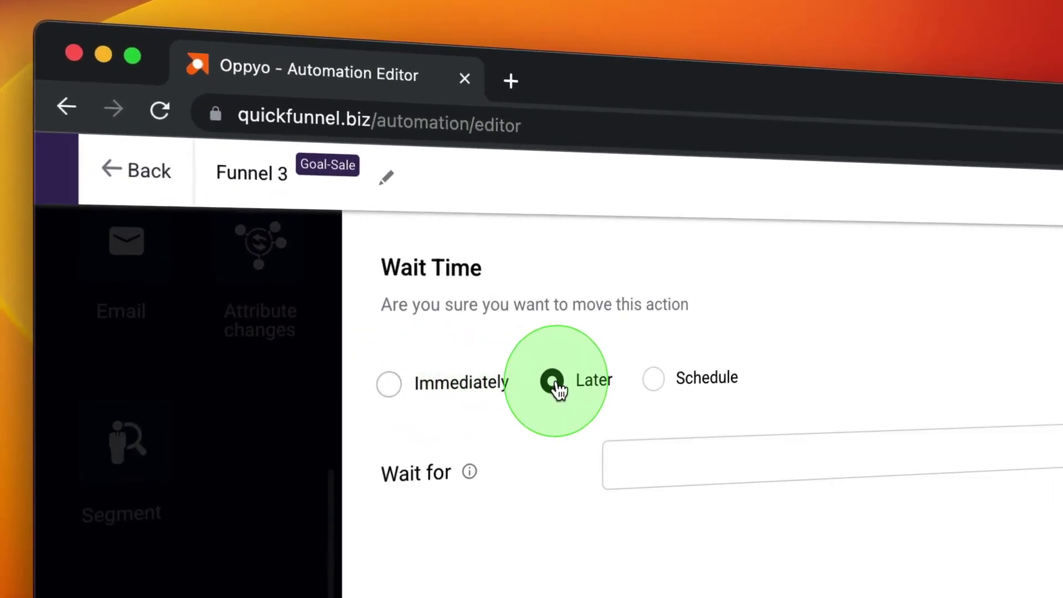
left_click(661, 451)
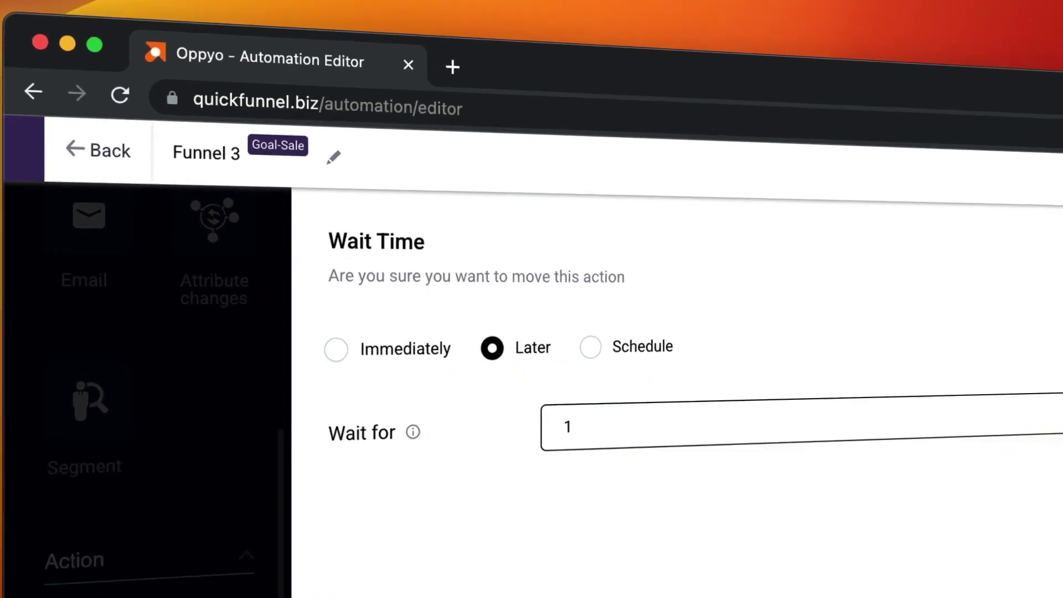
left_click(704, 216)
left_click(631, 221)
left_click(224, 142)
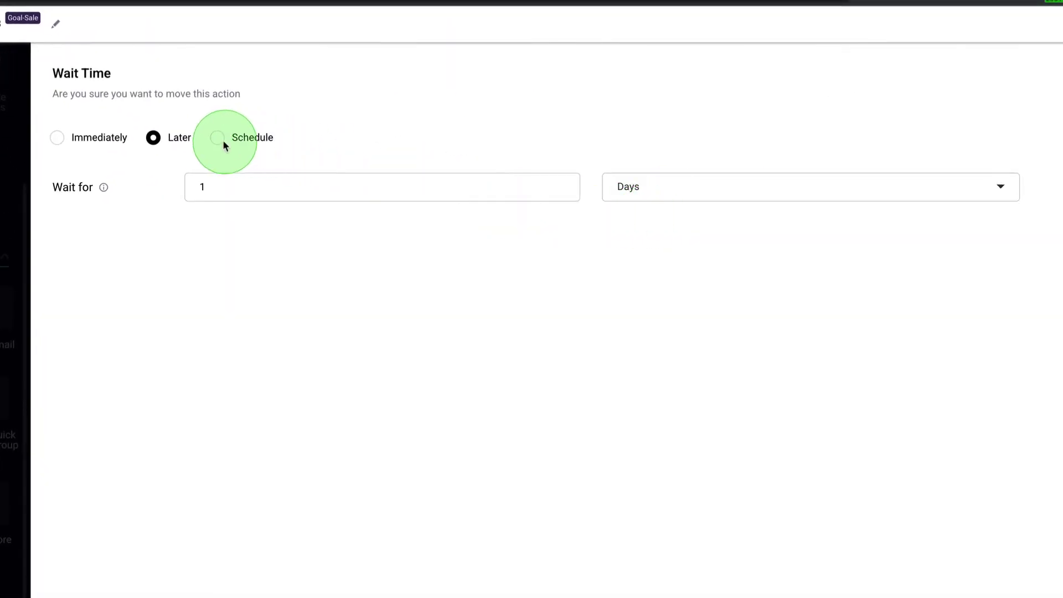
left_click(59, 138)
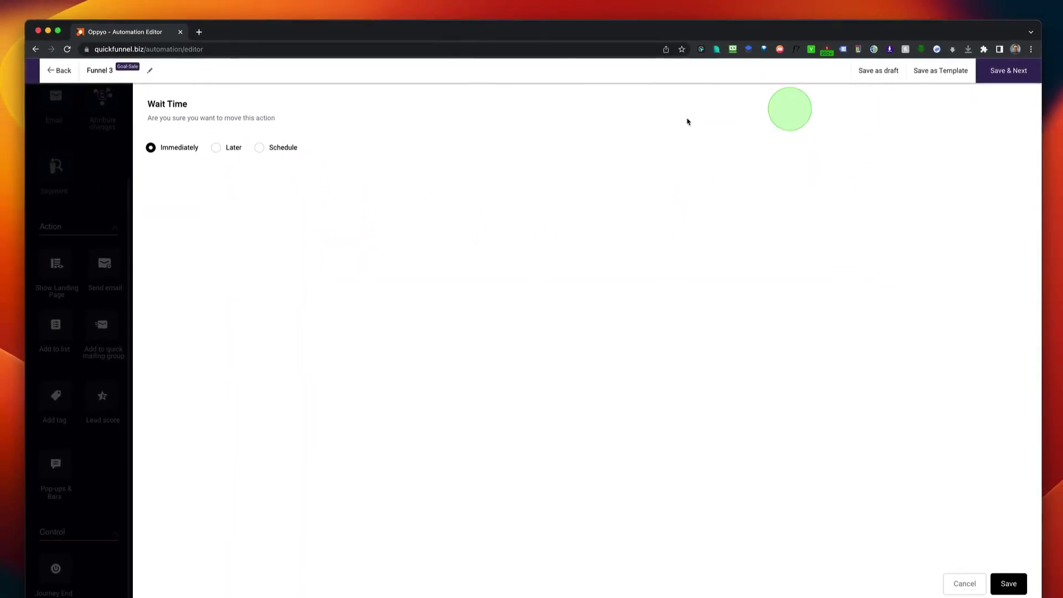
left_click(993, 74)
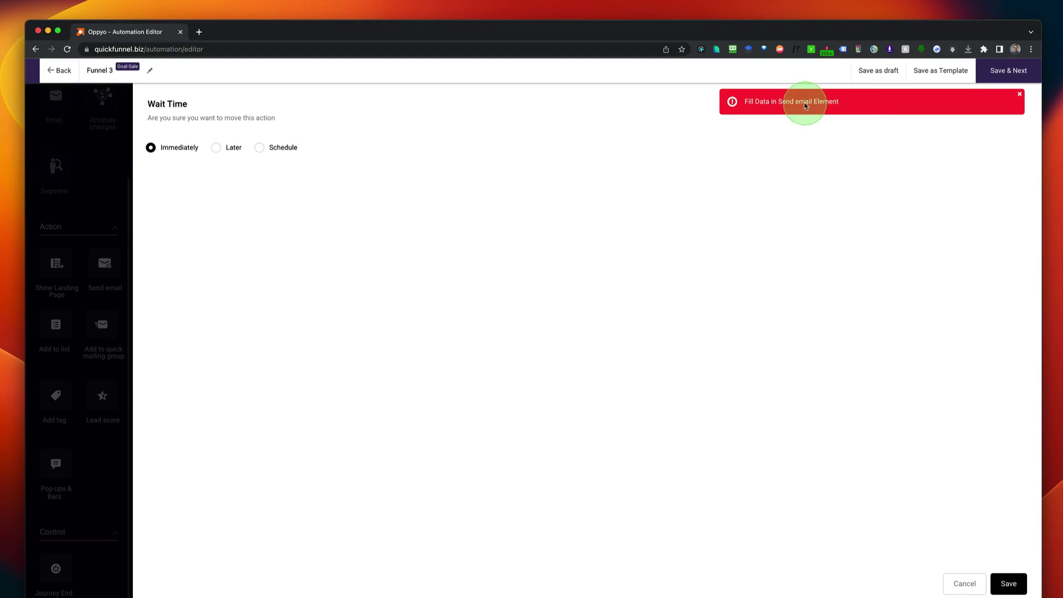
left_click(1005, 583)
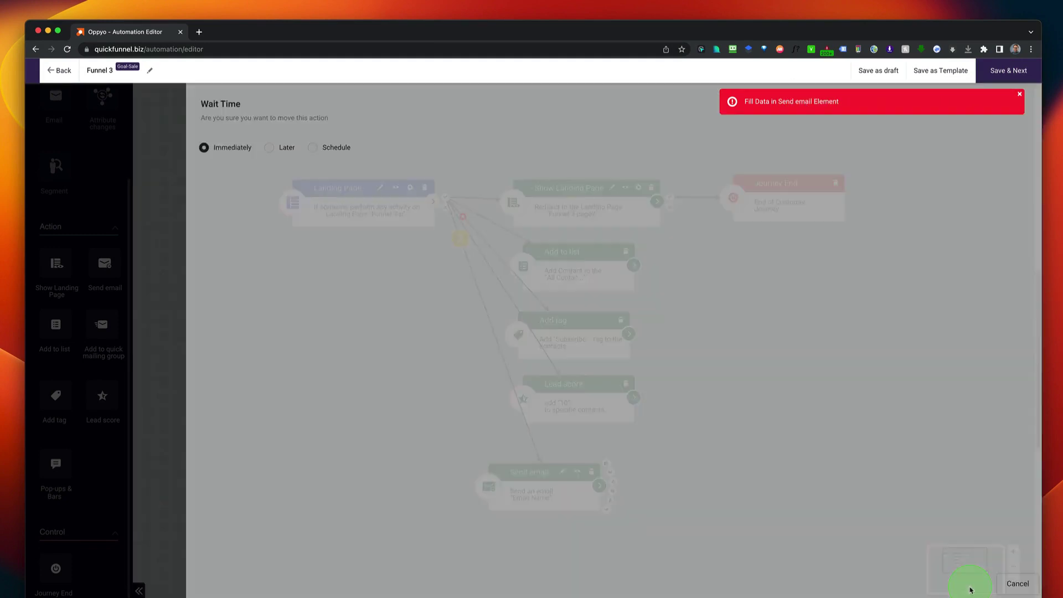
Open the Send email action's email selection, close it without choosing one, and align the action beneath Lead score.
left_click(540, 498)
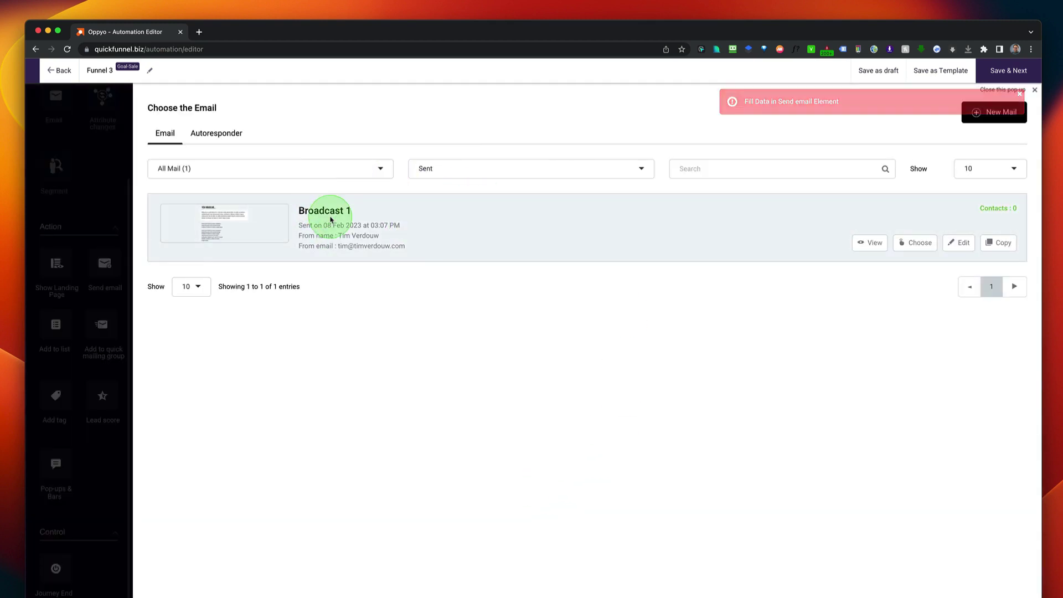
left_click(111, 186)
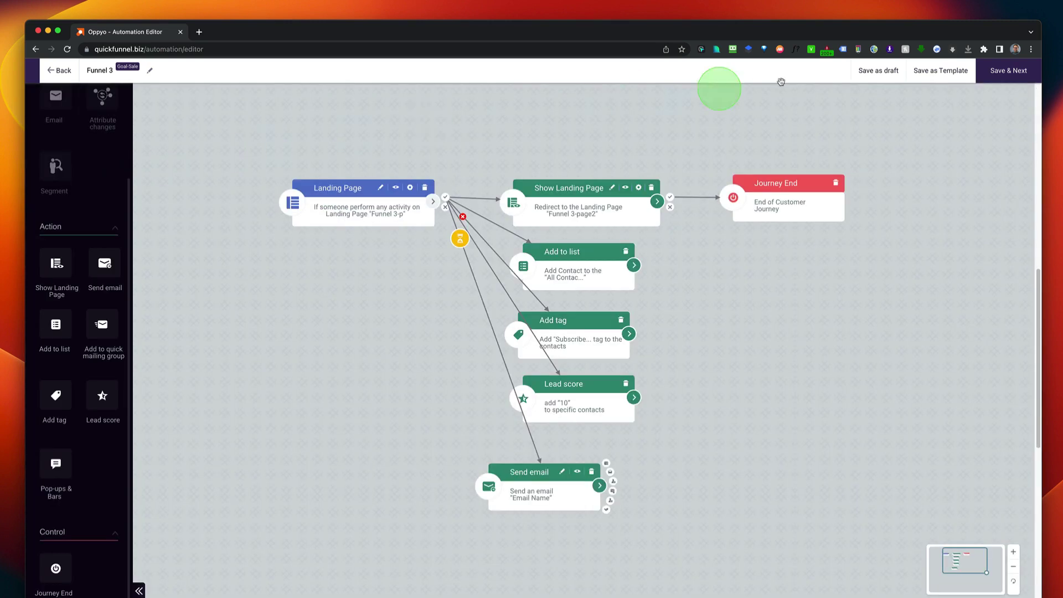
left_click_drag(546, 470, 578, 464)
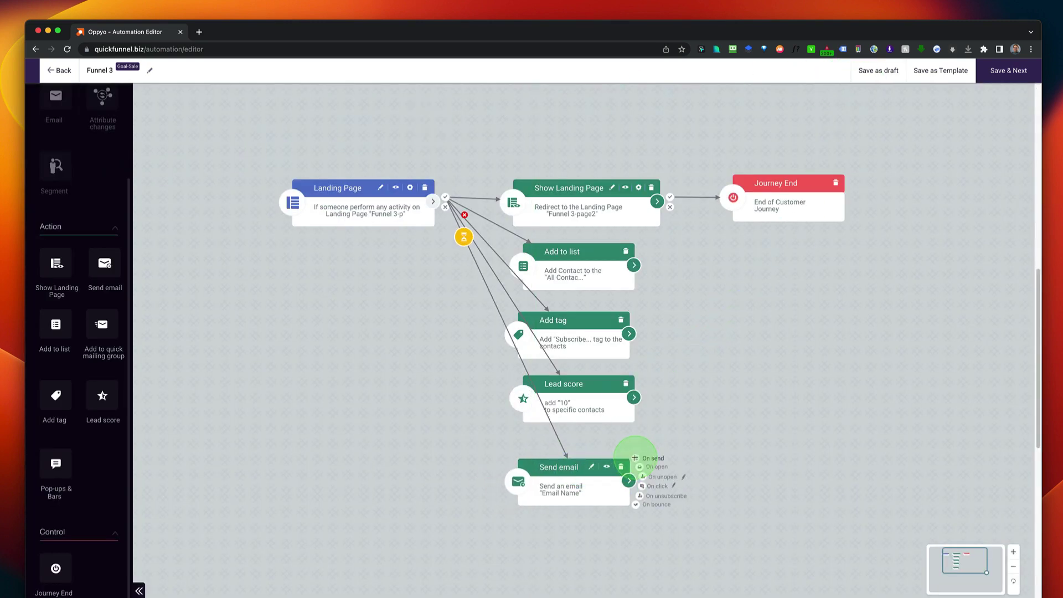
Add a second Send email action beside the first and connect it to the first email's On open outcome.
left_click(110, 263)
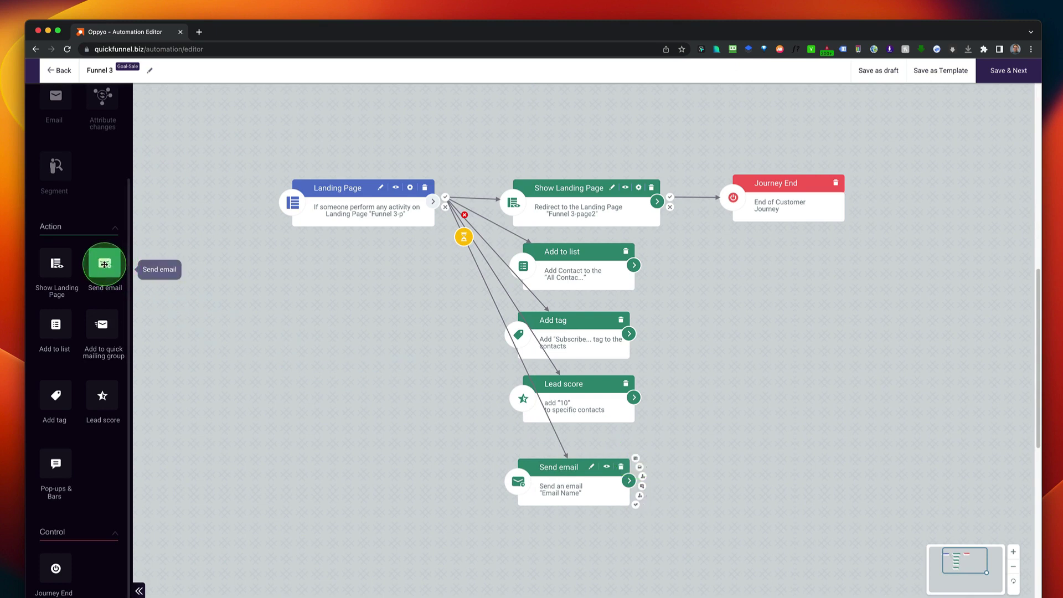
left_click_drag(121, 261, 689, 470)
left_click_drag(793, 491, 760, 469)
left_click(638, 468)
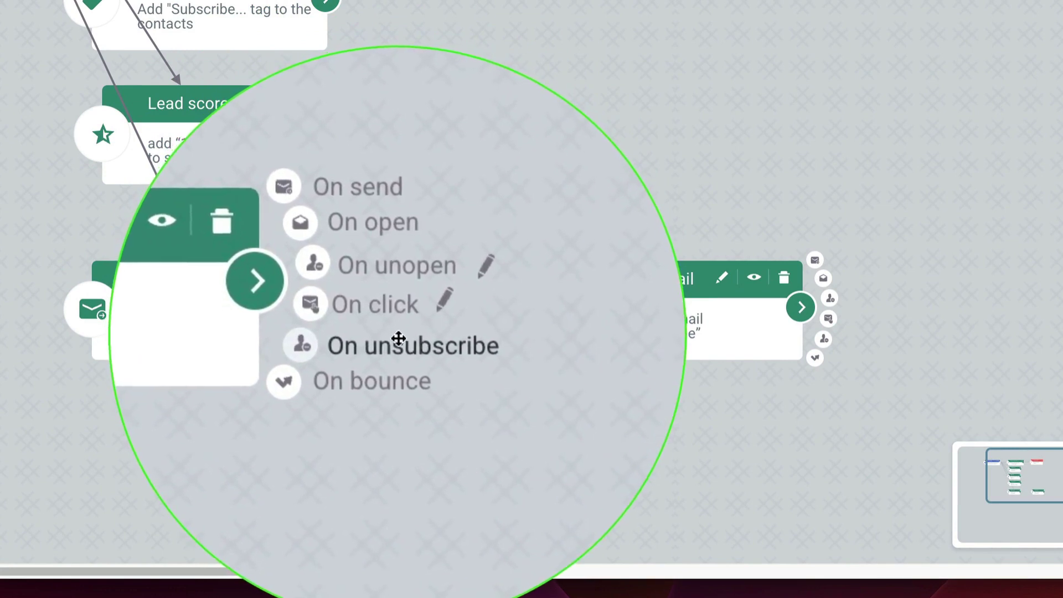
left_click_drag(349, 278, 521, 291)
Try a Later wait time of 1 Days on the connection between the two emails and cancel it.
left_click(433, 288)
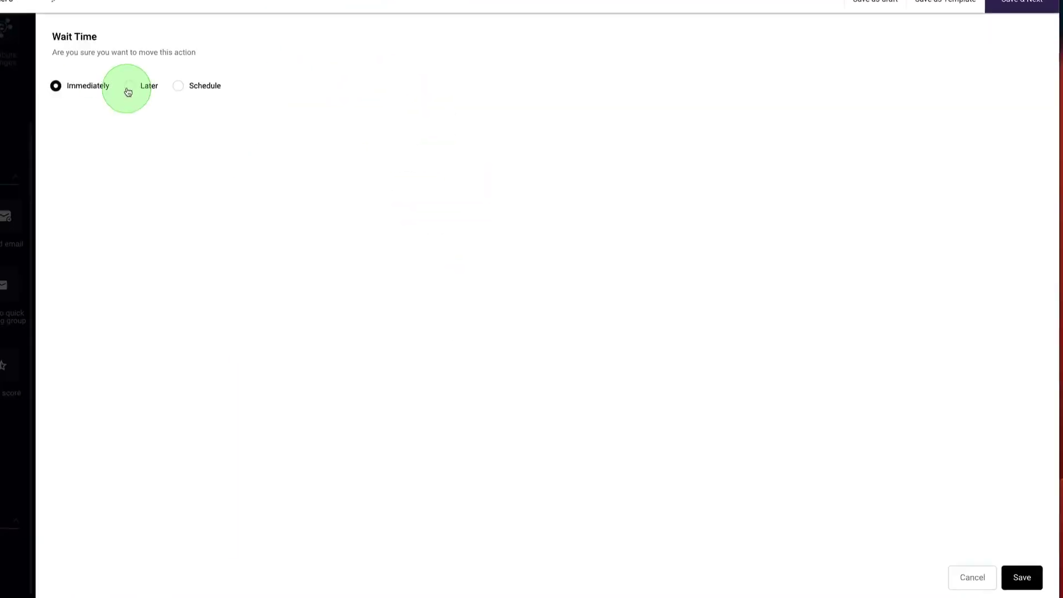
left_click(127, 92)
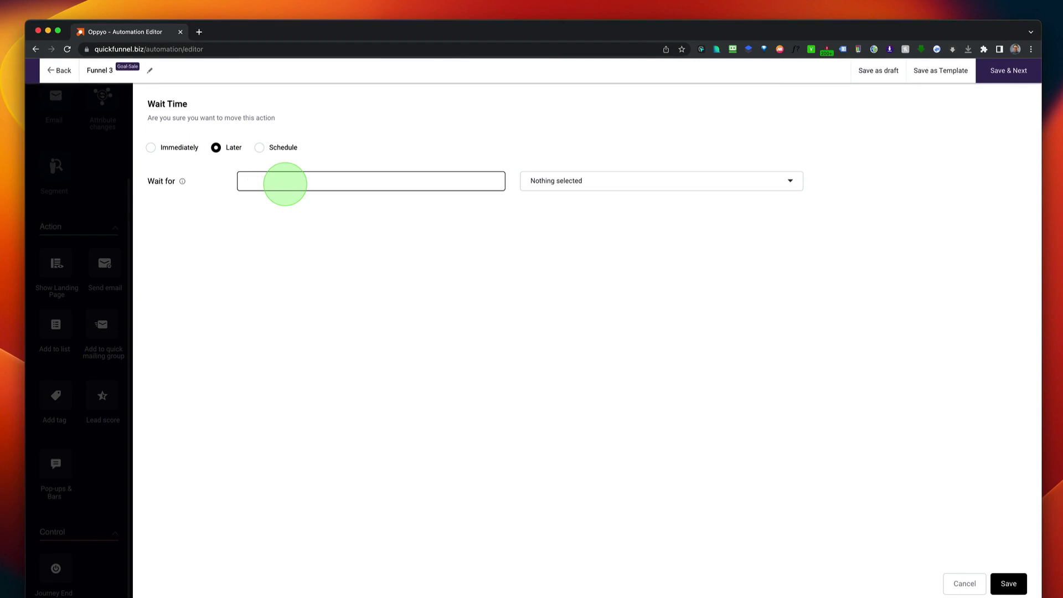
left_click(550, 184)
left_click(541, 207)
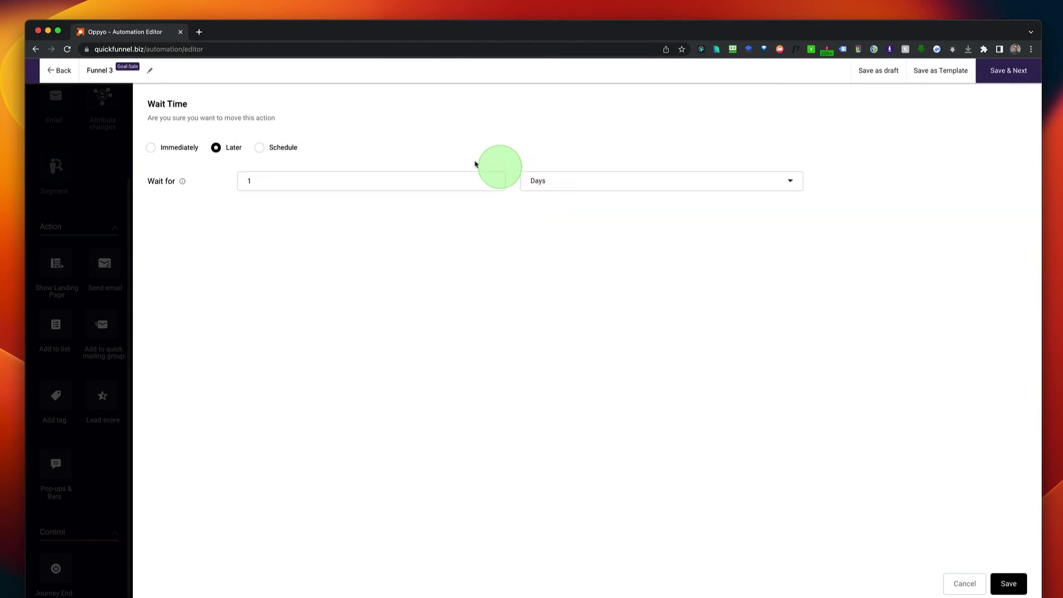
left_click(962, 581)
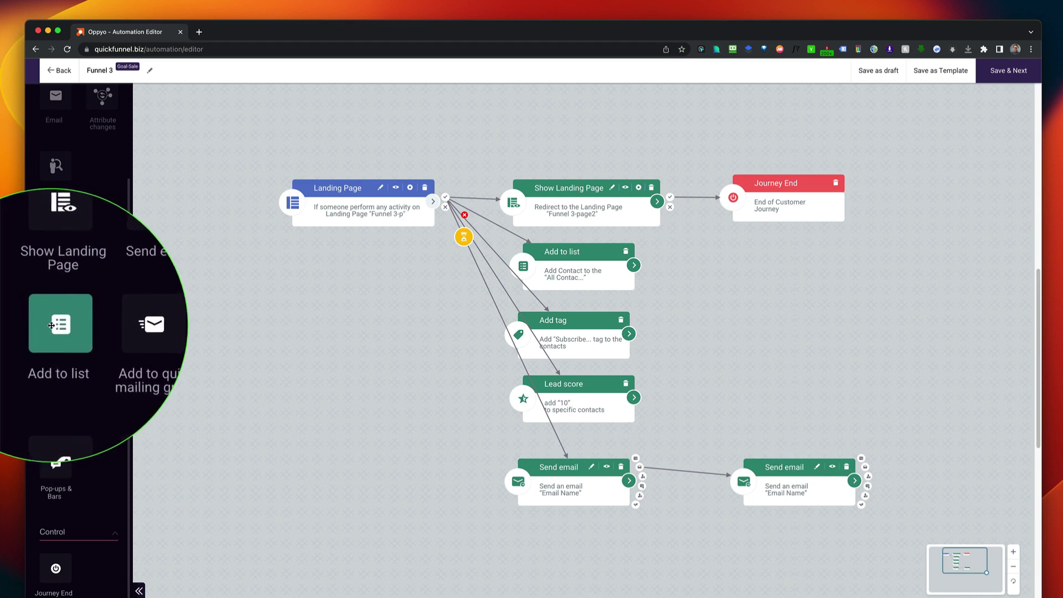
Add an Add to list action below the first email, connect it to the Landing Page trigger, and view its list options.
left_click_drag(70, 323, 560, 532)
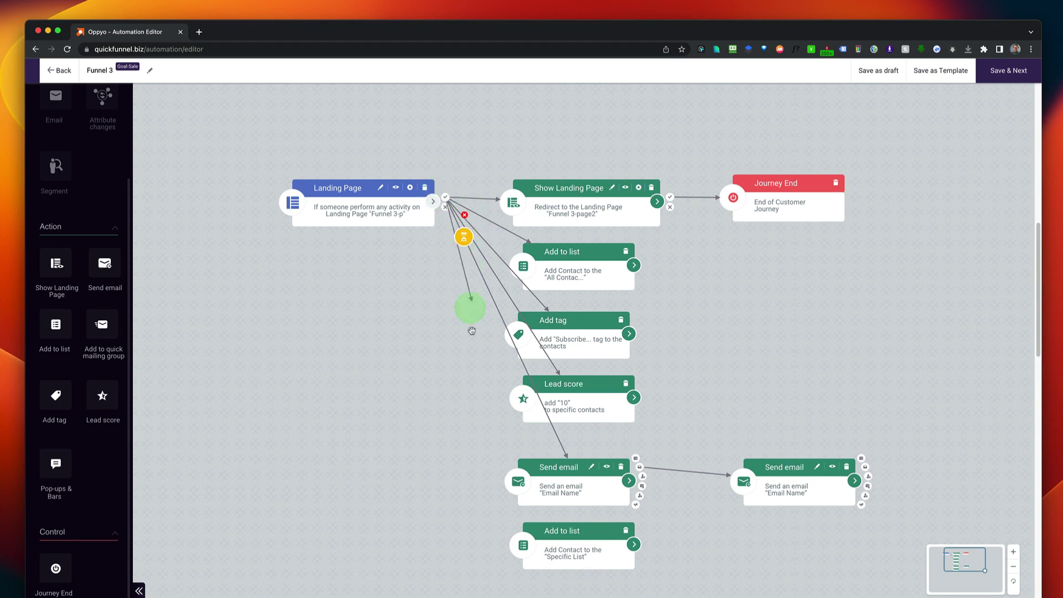
left_click(568, 553)
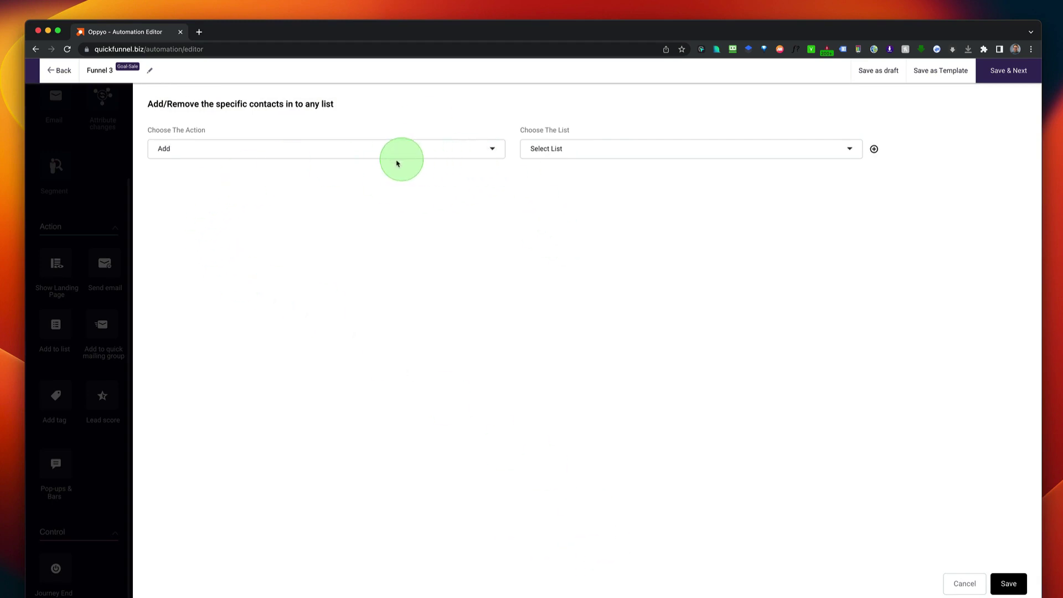
left_click(118, 126)
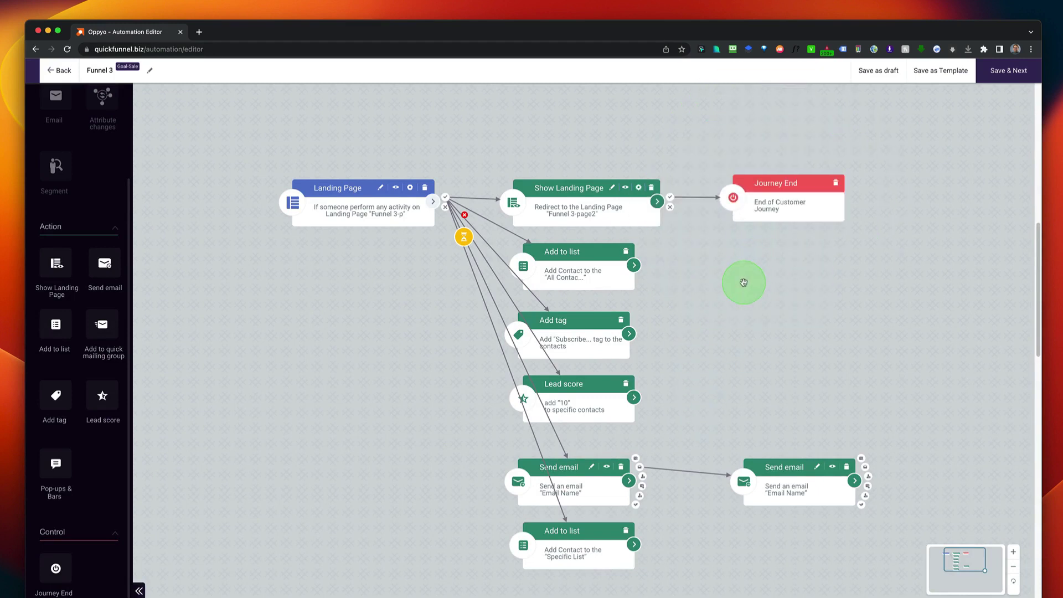
Delete both Send email actions and the newly added Add to list action from the automation flow.
left_click(847, 468)
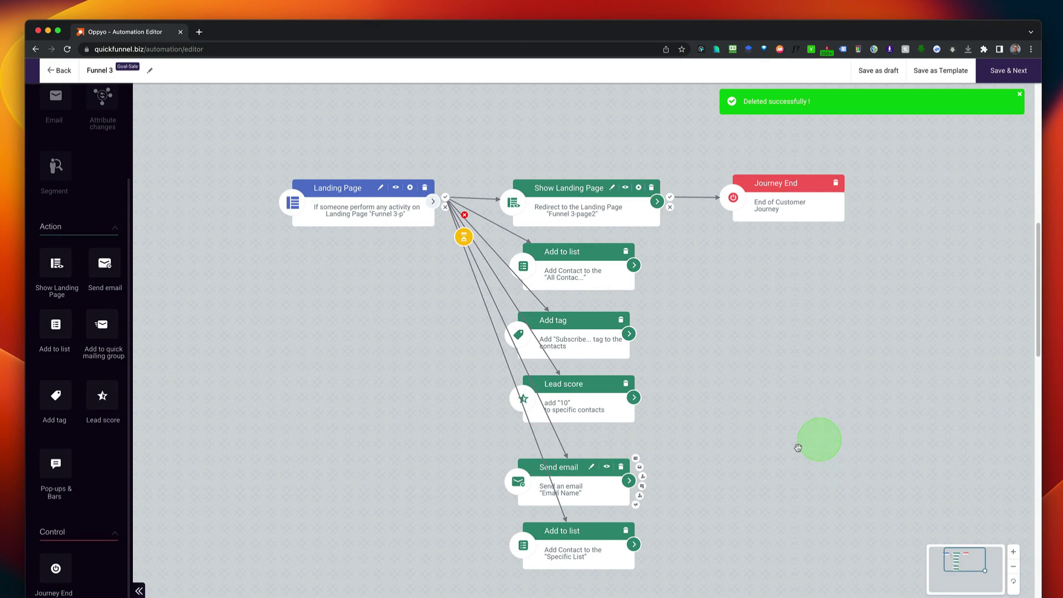
left_click(622, 468)
left_click(625, 531)
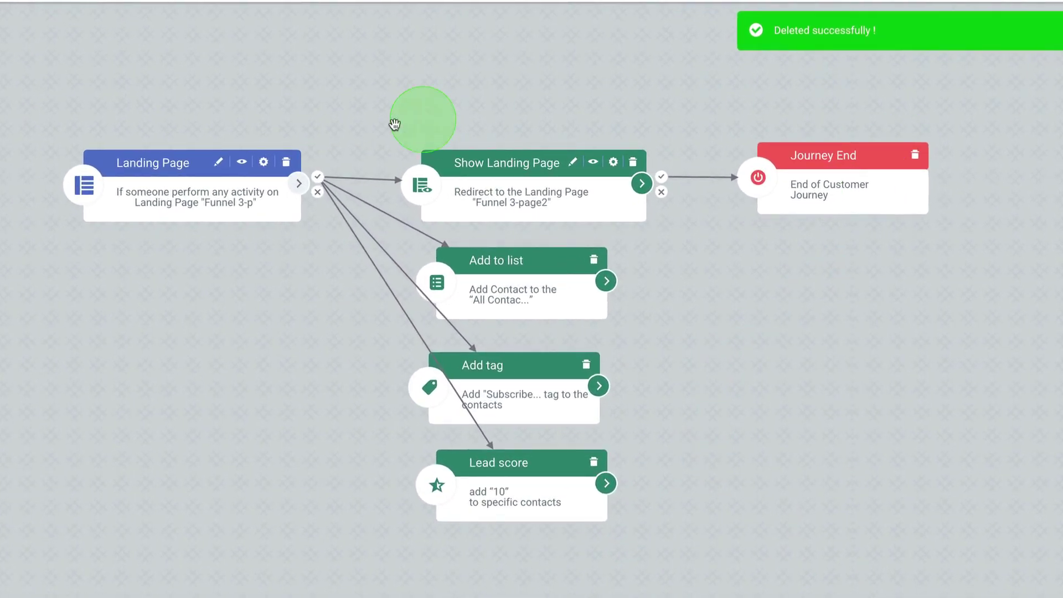
Save the Funnel 3 automation flow and continue to the review stage to publish and activate the journey.
left_click_drag(920, 130, 60, 548)
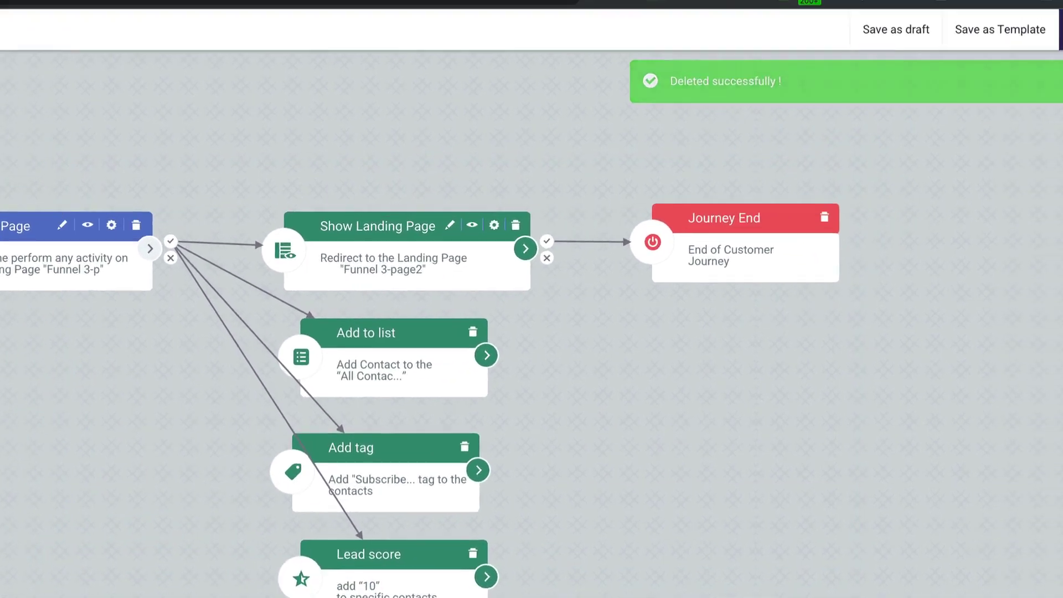
left_click(913, 173)
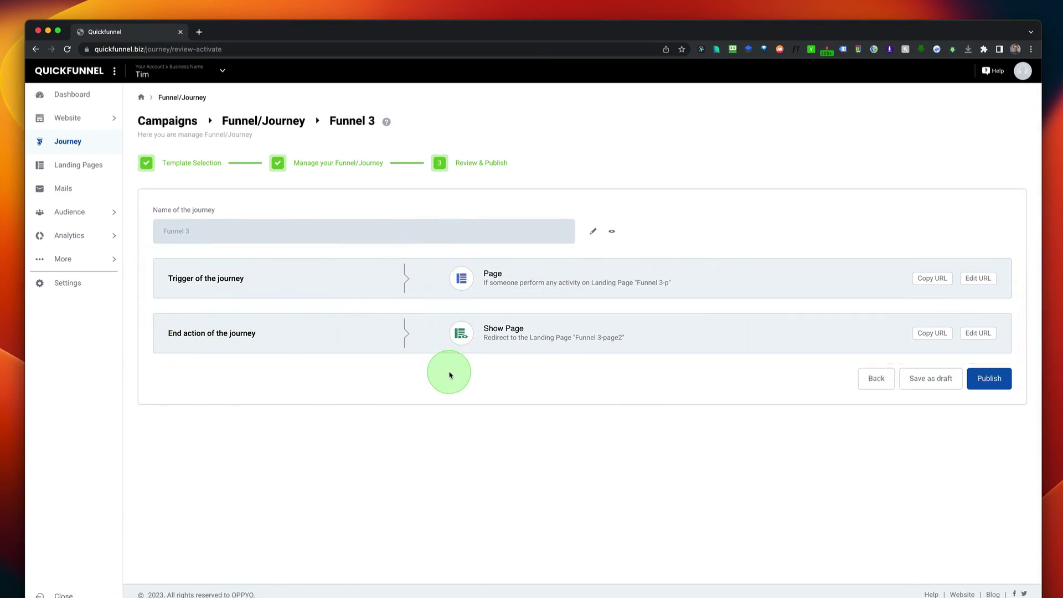
left_click(993, 379)
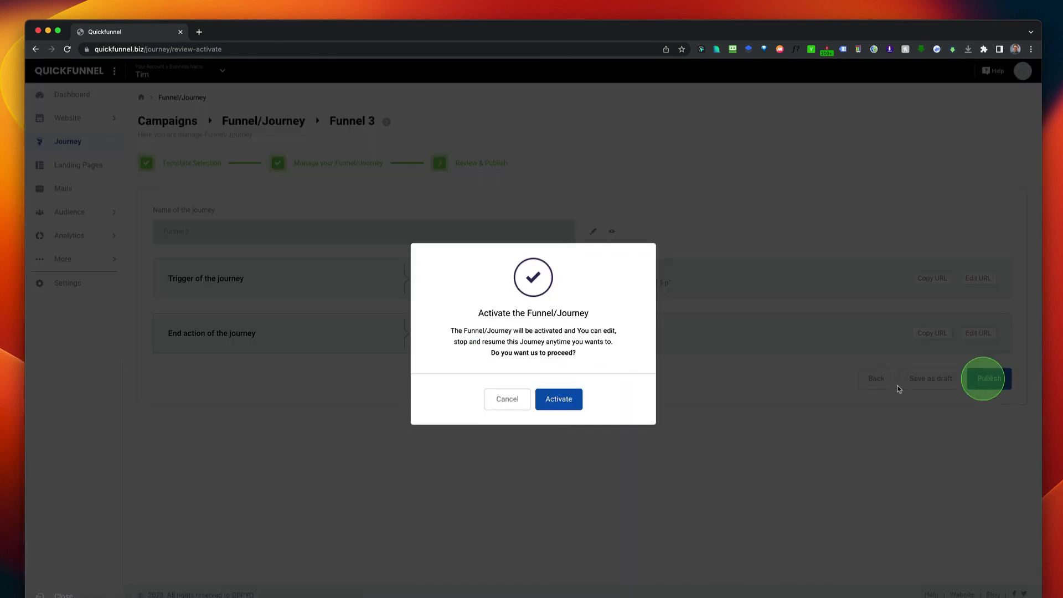
left_click(572, 403)
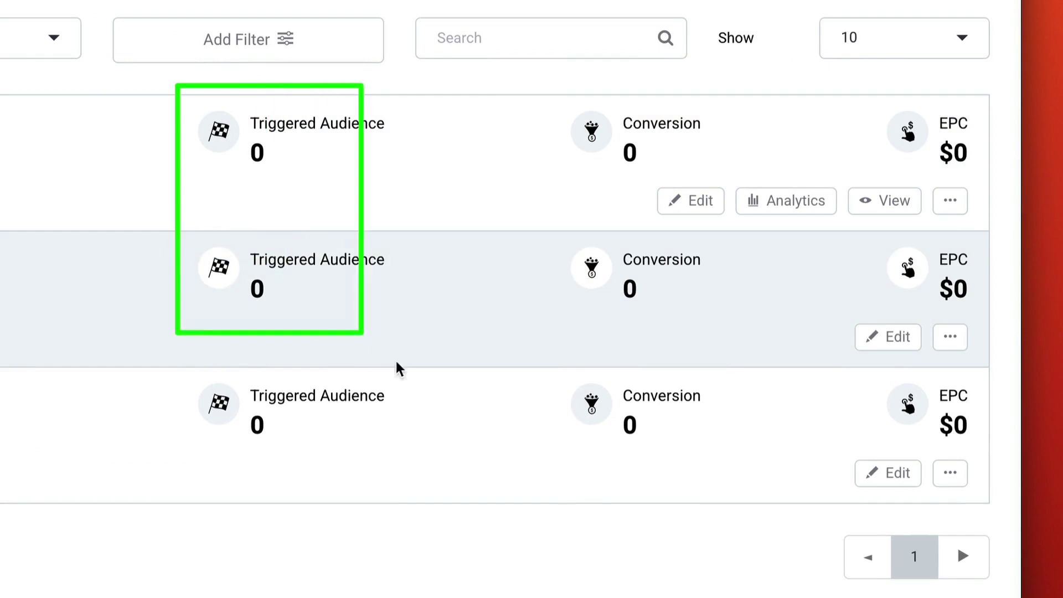
mouse_move(399, 368)
left_mouse_down()
mouse_move(563, 462)
mouse_move(671, 498)
mouse_move(742, 501)
left_mouse_up()
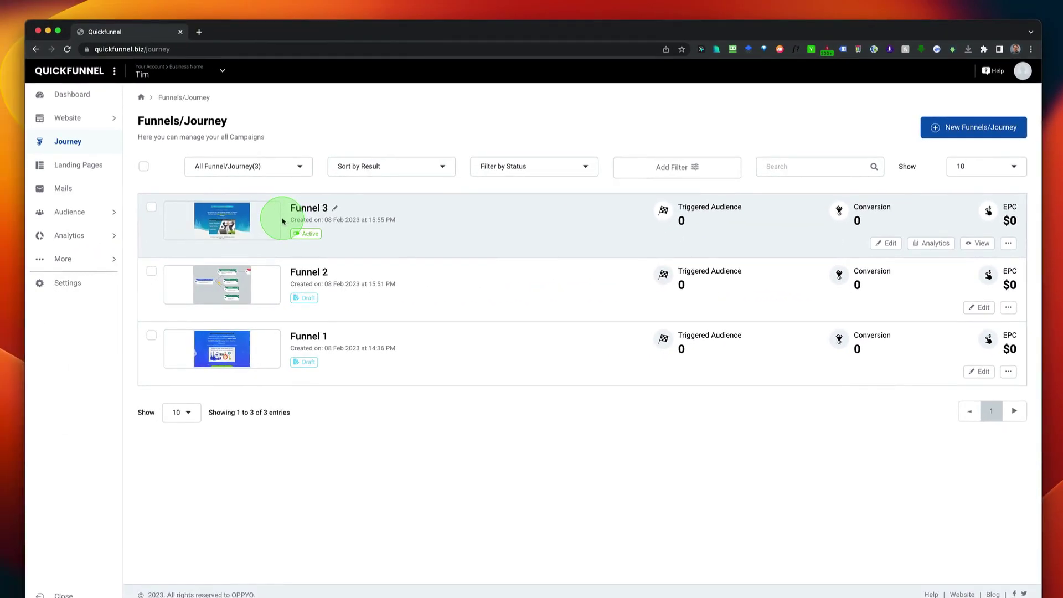
Create a new Targeted Leads funnel named Leads and start it from the Blispor Lead template.
left_click(972, 124)
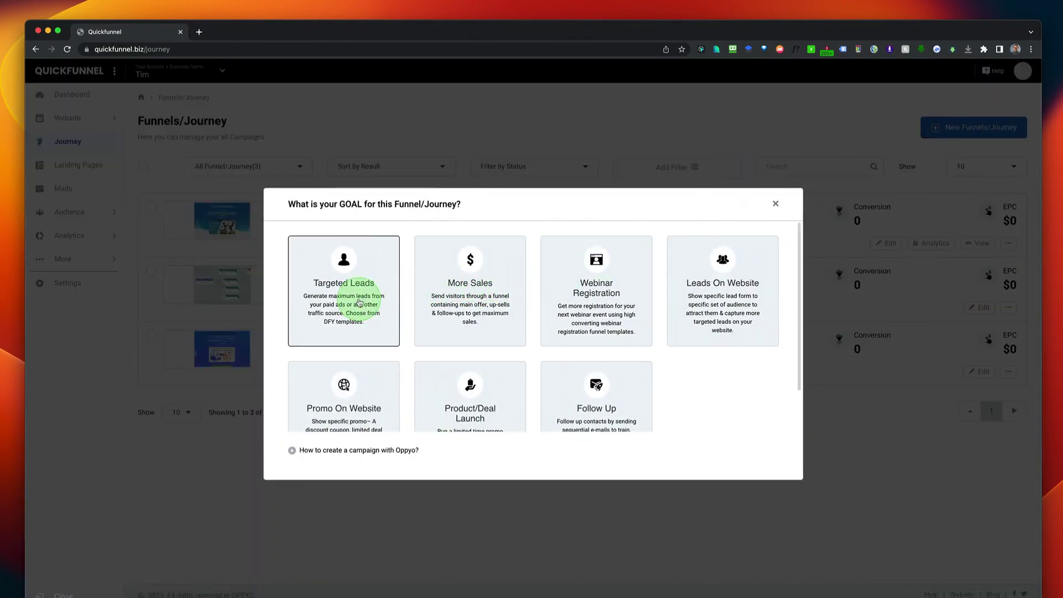
left_click(360, 303)
left_click(527, 366)
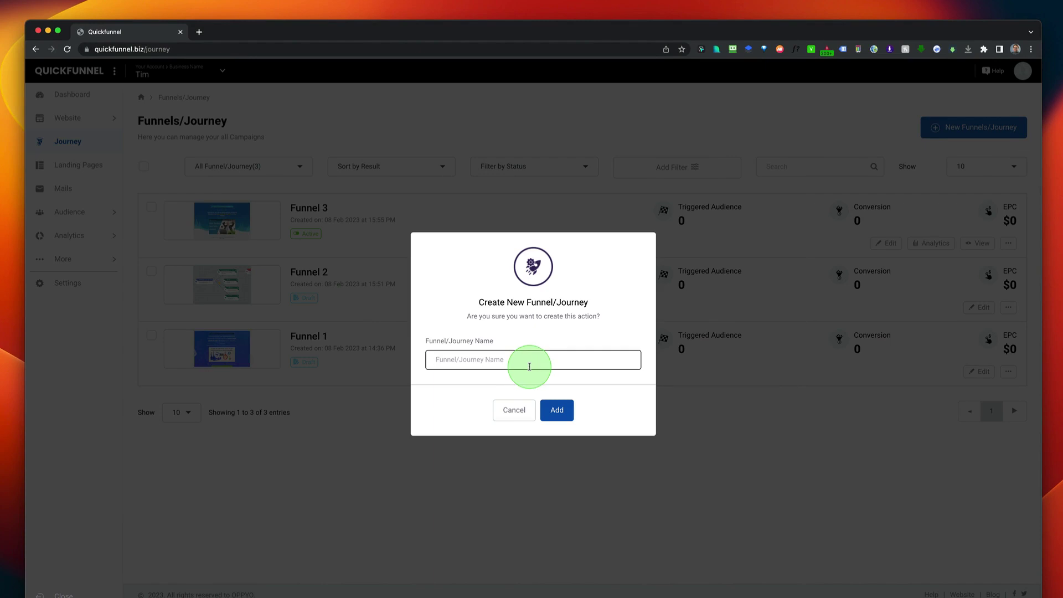
left_click(552, 408)
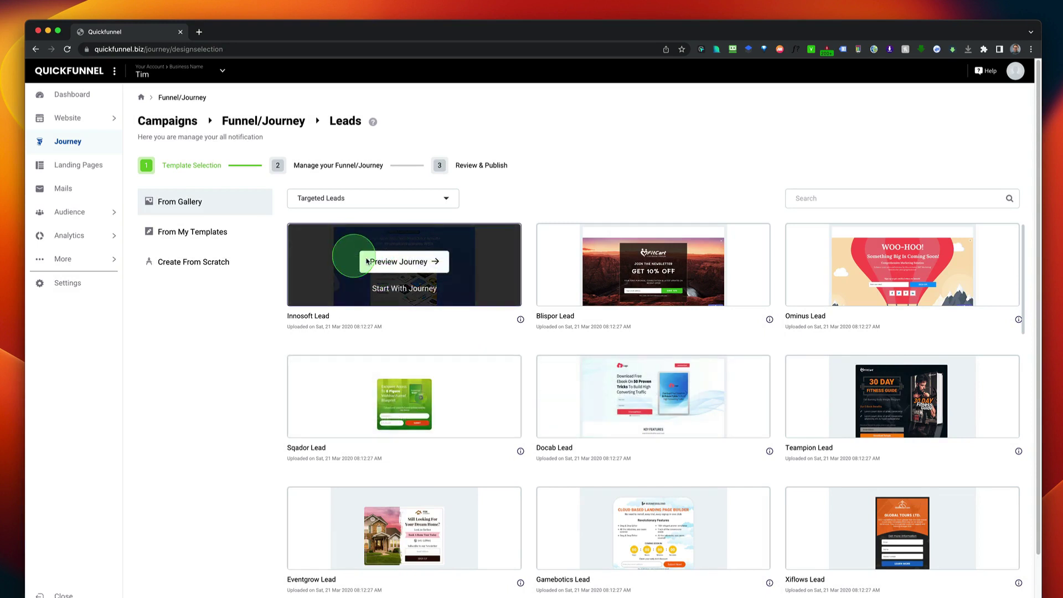
mouse_move(642, 276)
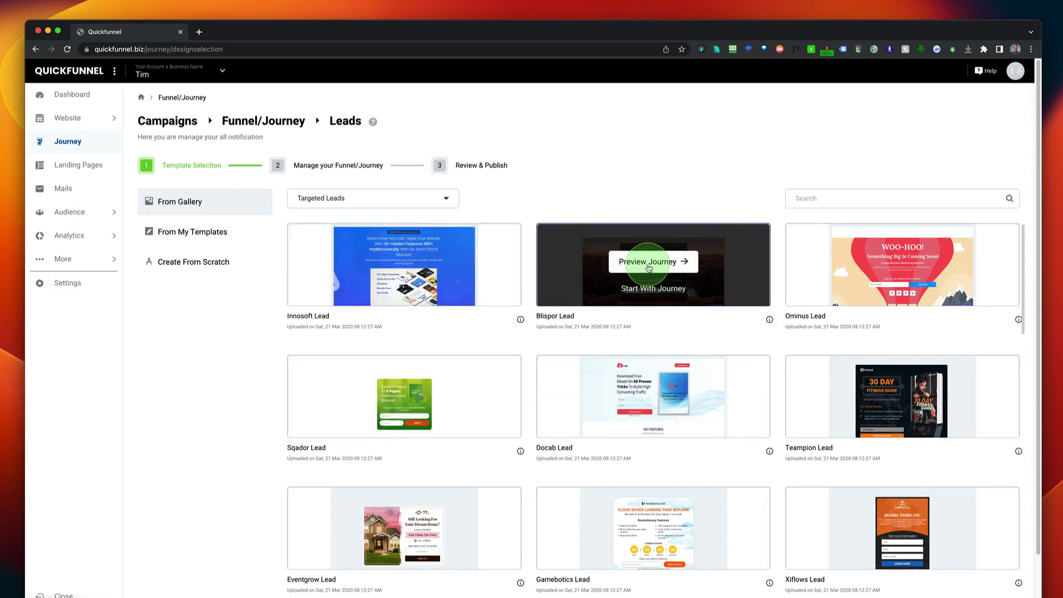
left_click(646, 288)
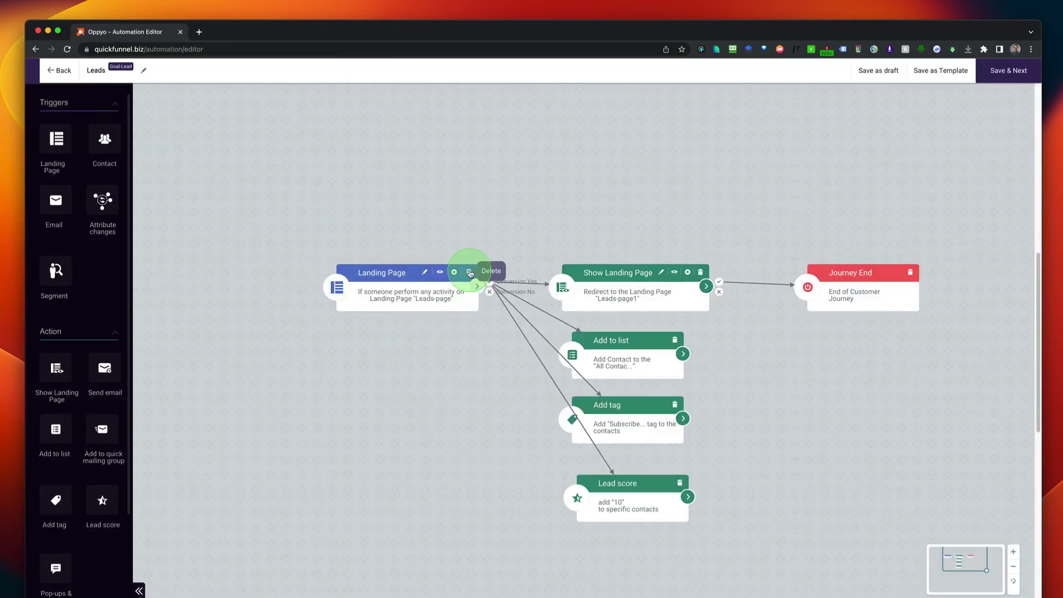
Replace the Landing Page trigger with a Segment trigger placed in front of the Show Landing Page action.
left_click(469, 274)
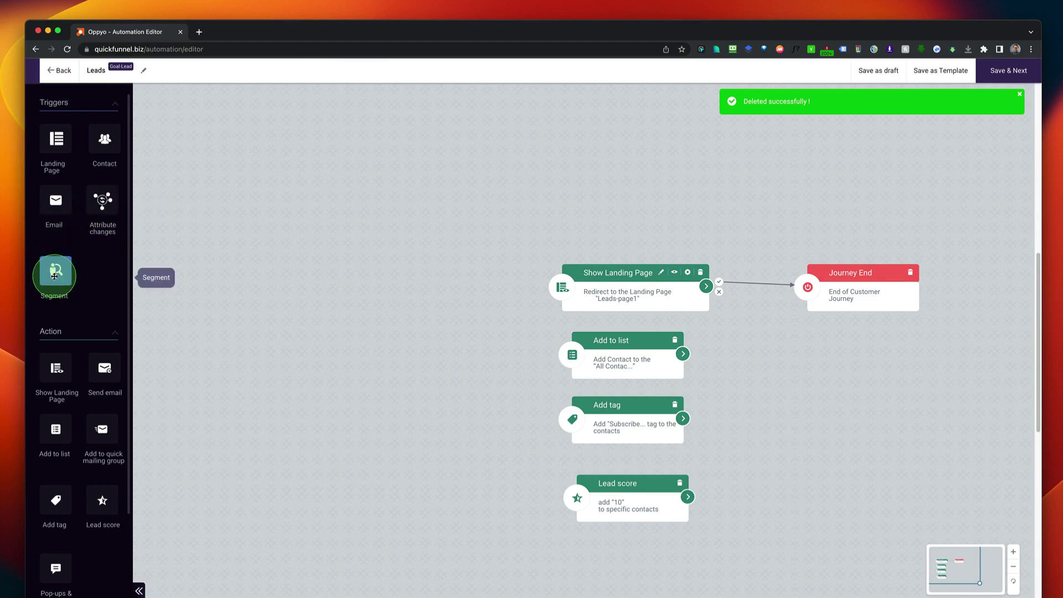
left_click_drag(55, 275, 447, 283)
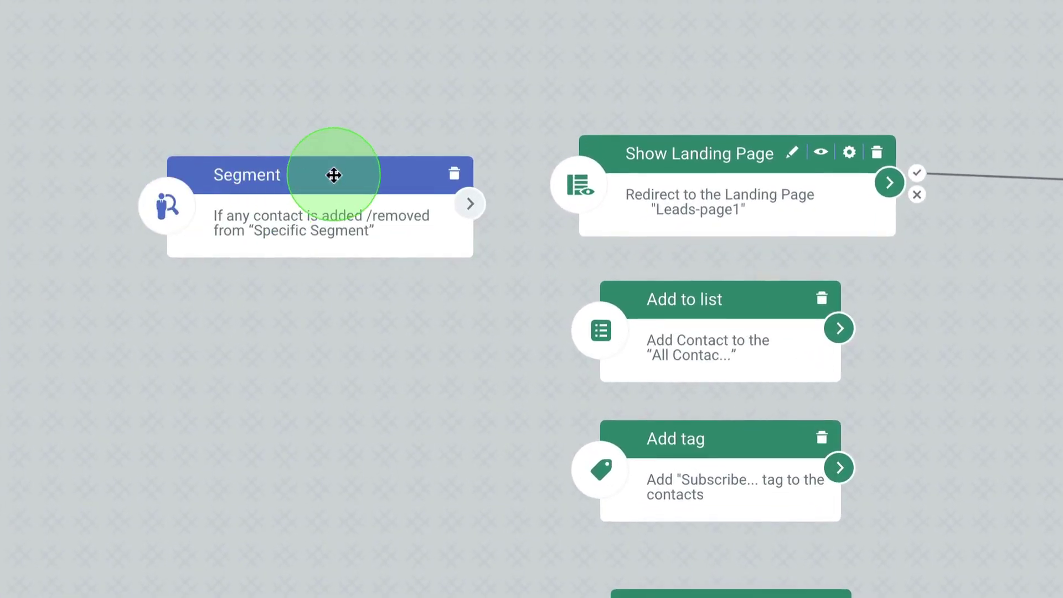
left_click_drag(333, 175, 244, 171)
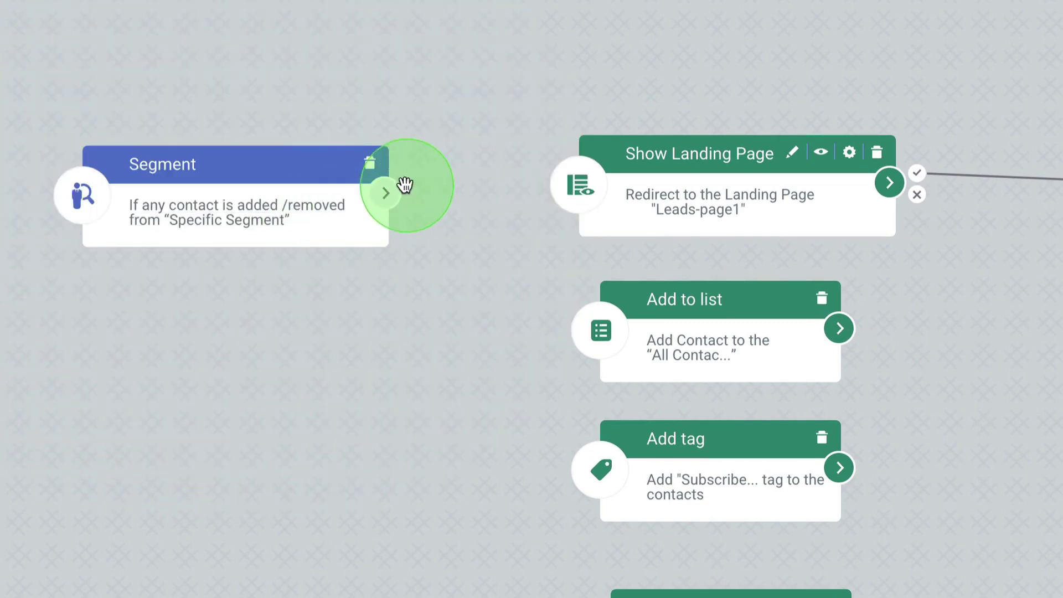
Connect the Segment trigger to the Add to list and Add tag actions and to a new Send email action.
left_click_drag(389, 193, 607, 330)
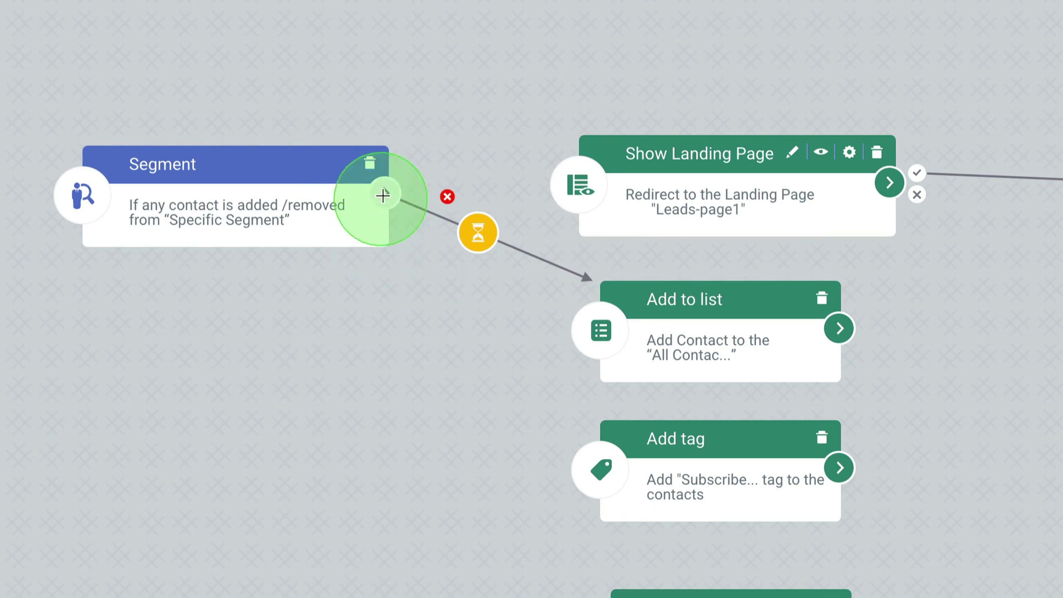
left_click_drag(382, 195, 626, 467)
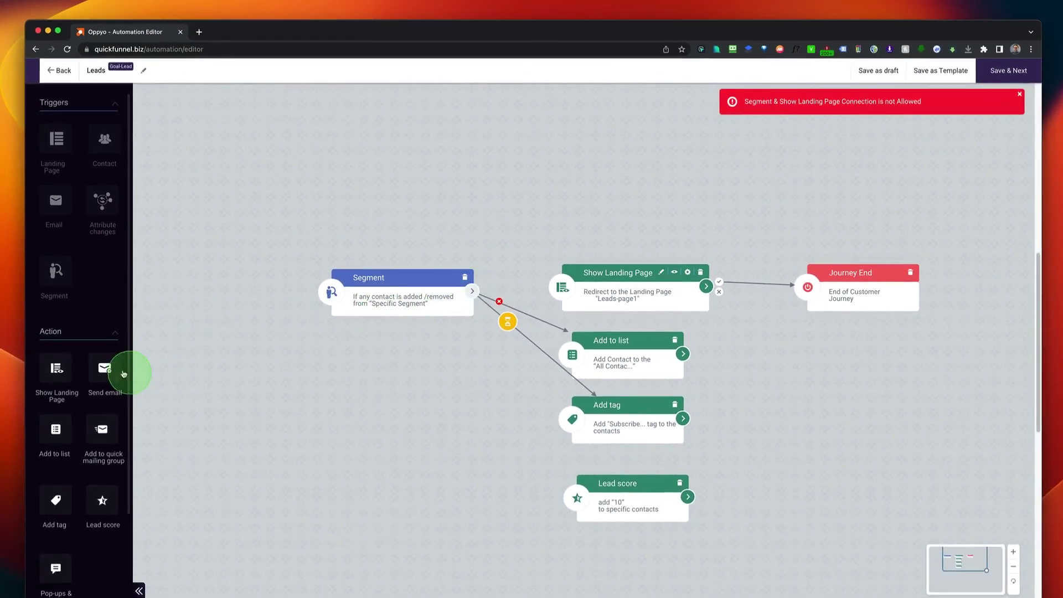
left_click_drag(124, 374, 425, 412)
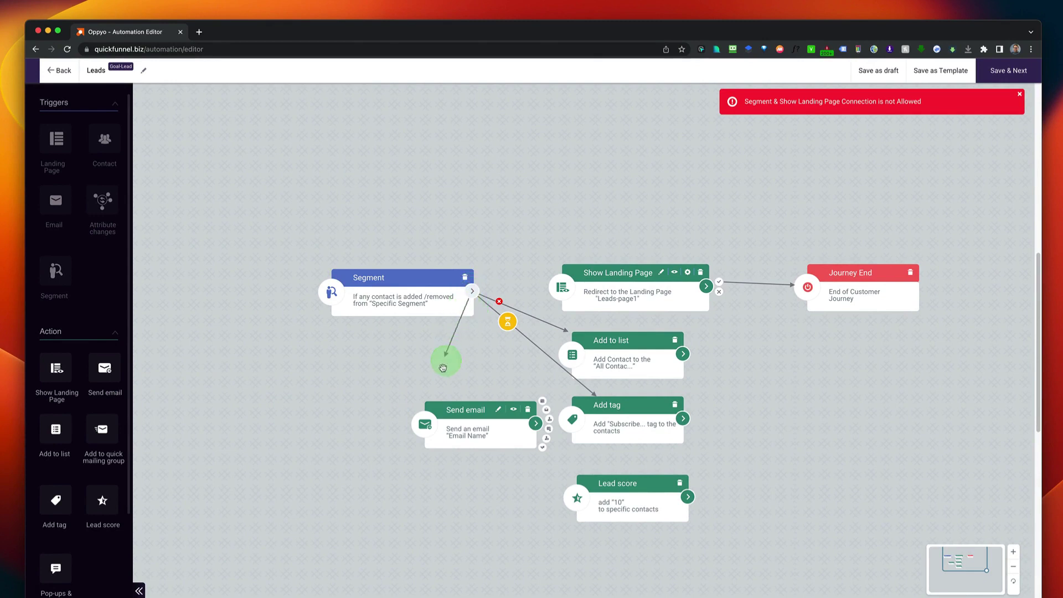
left_click_drag(442, 368, 429, 409)
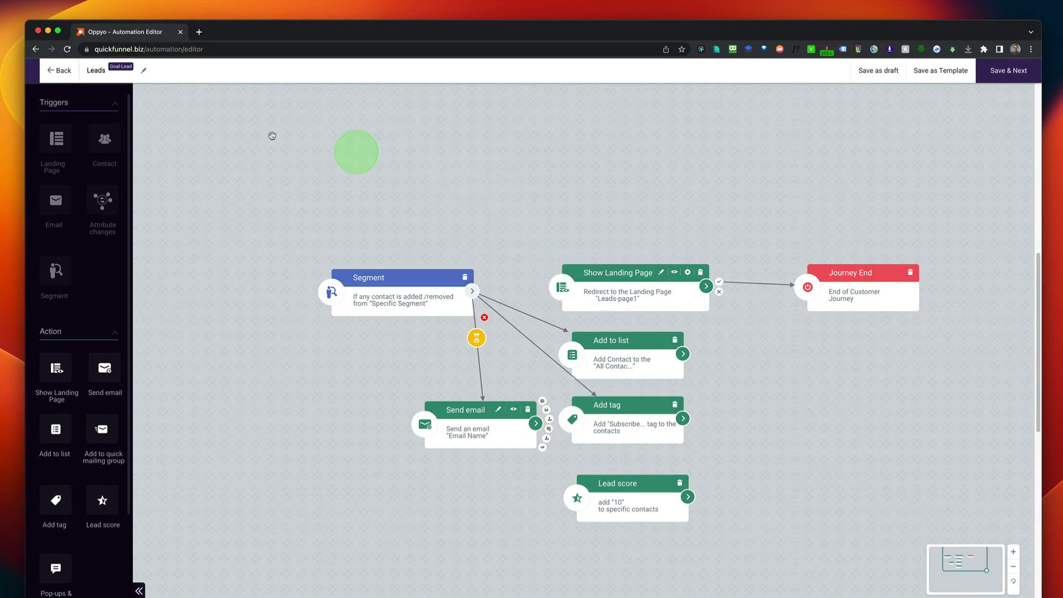
Leave the Leads automation editor without saving and open the website's home overview.
left_click(60, 72)
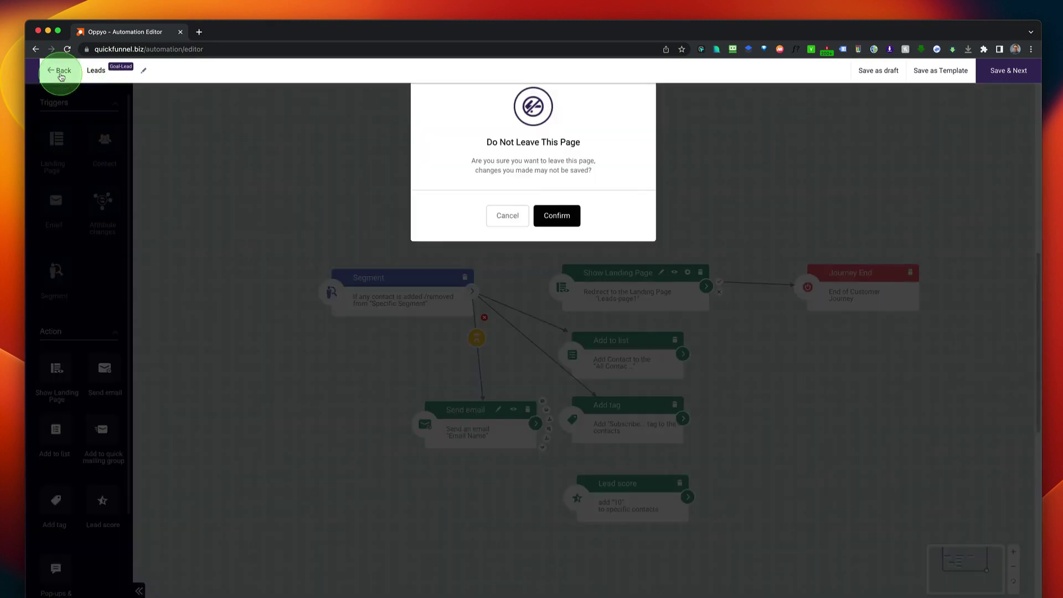
left_click(506, 215)
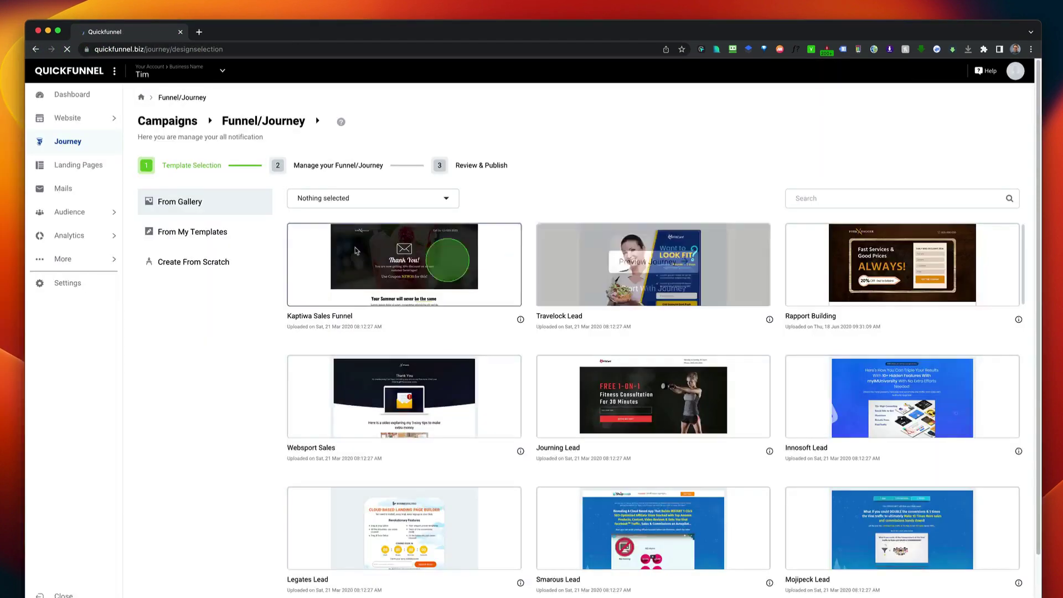
left_click(74, 154)
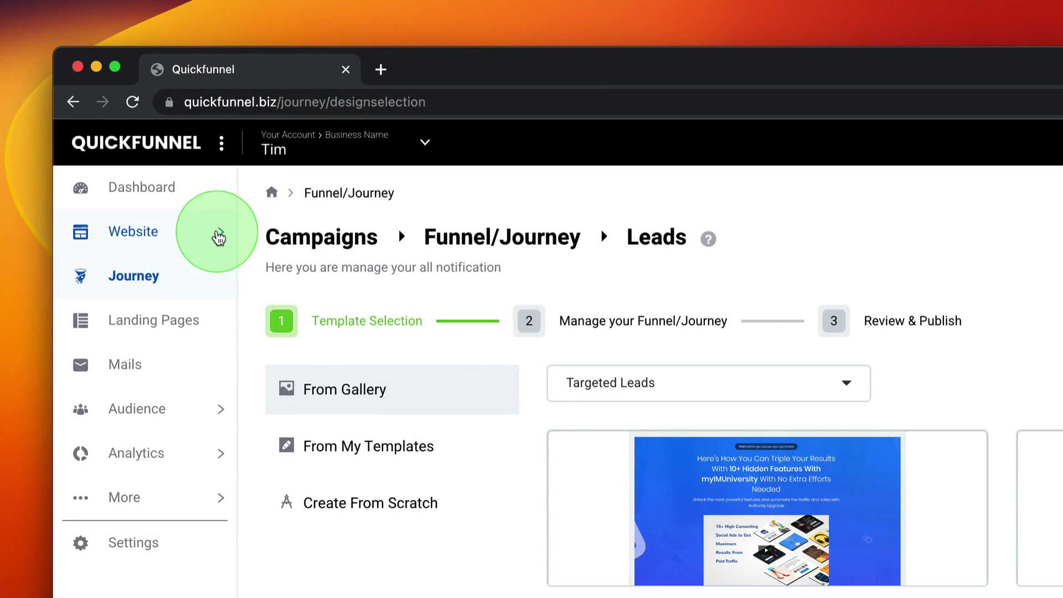
left_click(219, 236)
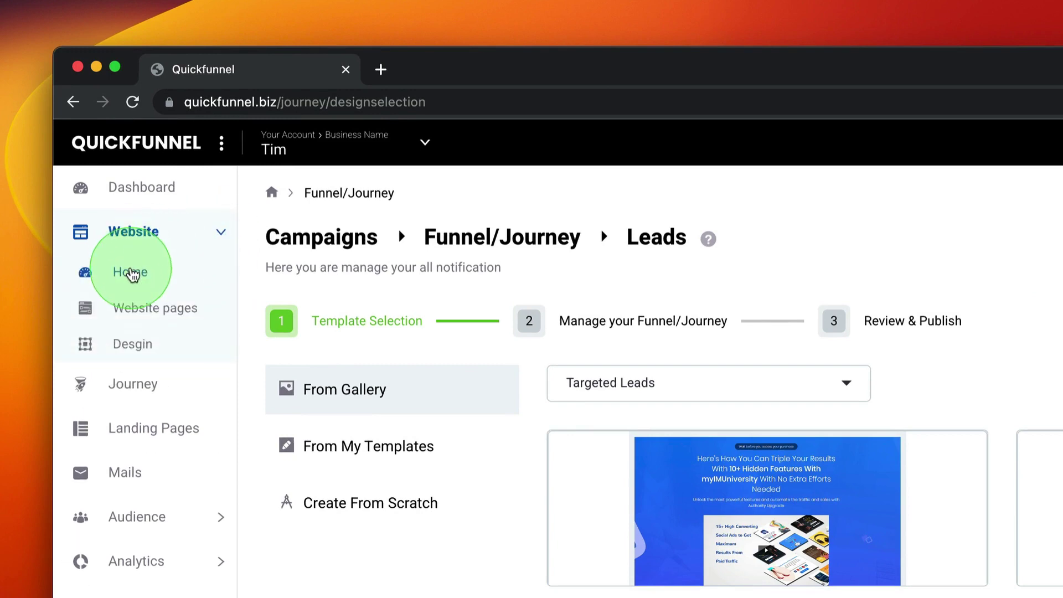
left_click(131, 273)
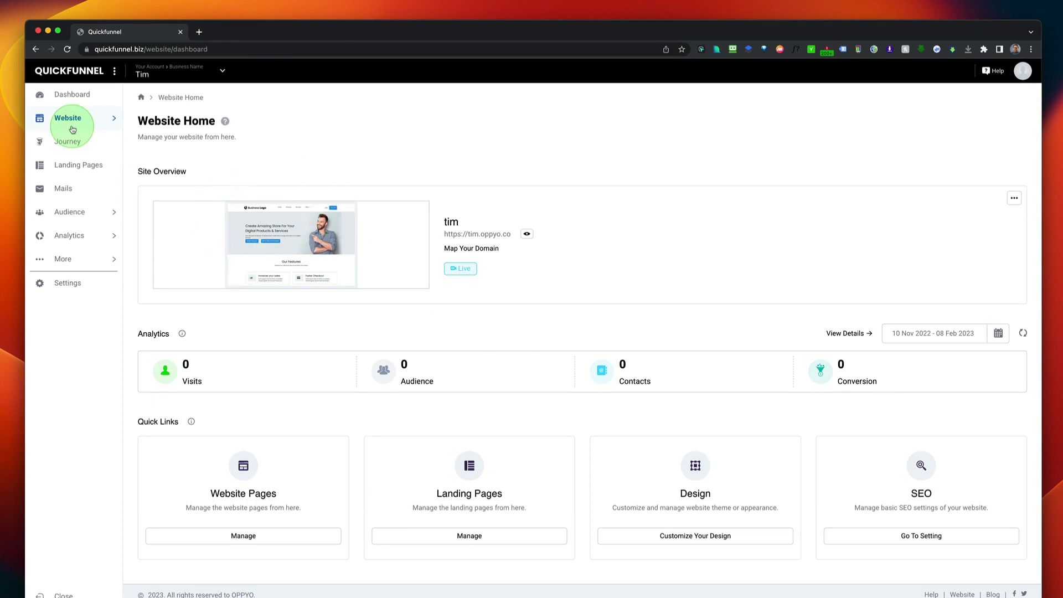
Open My Demo Page from the website pages list for editing and look through its sections.
left_click(115, 120)
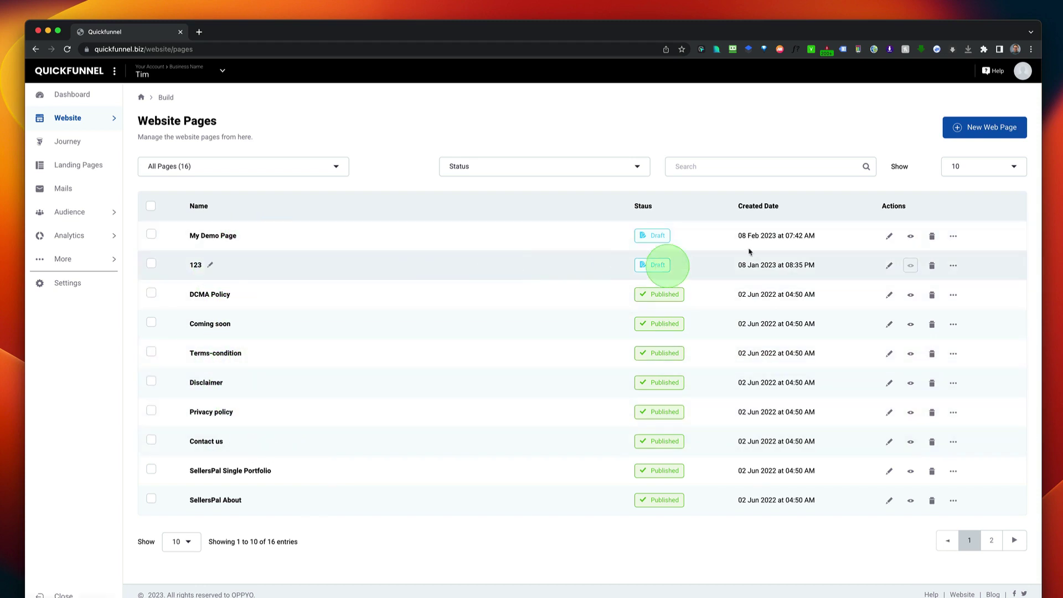
left_click(888, 236)
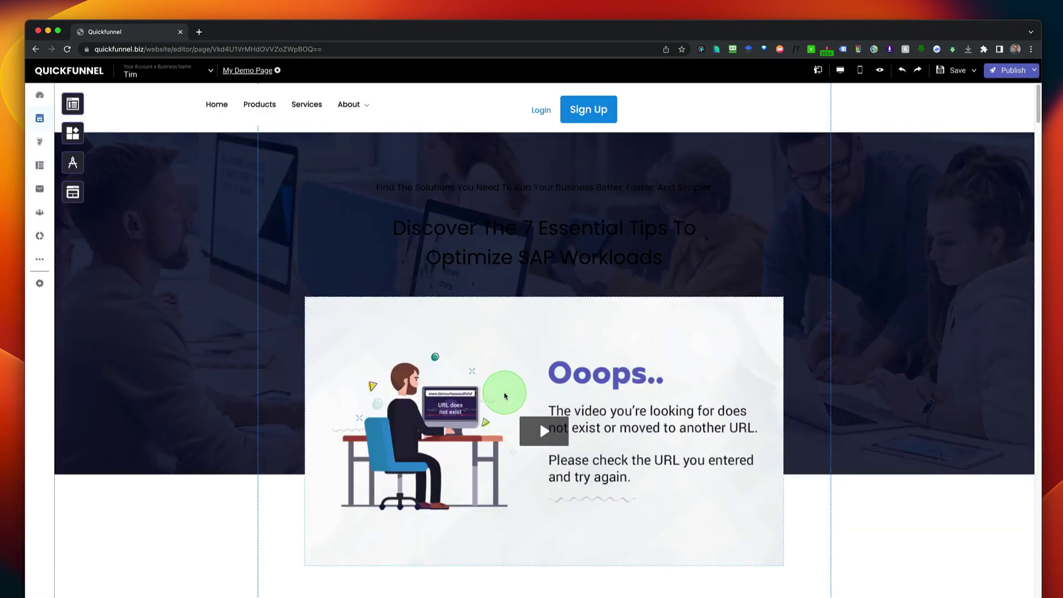
scroll(504, 393, "down", 5)
scroll(504, 395, "down", 9)
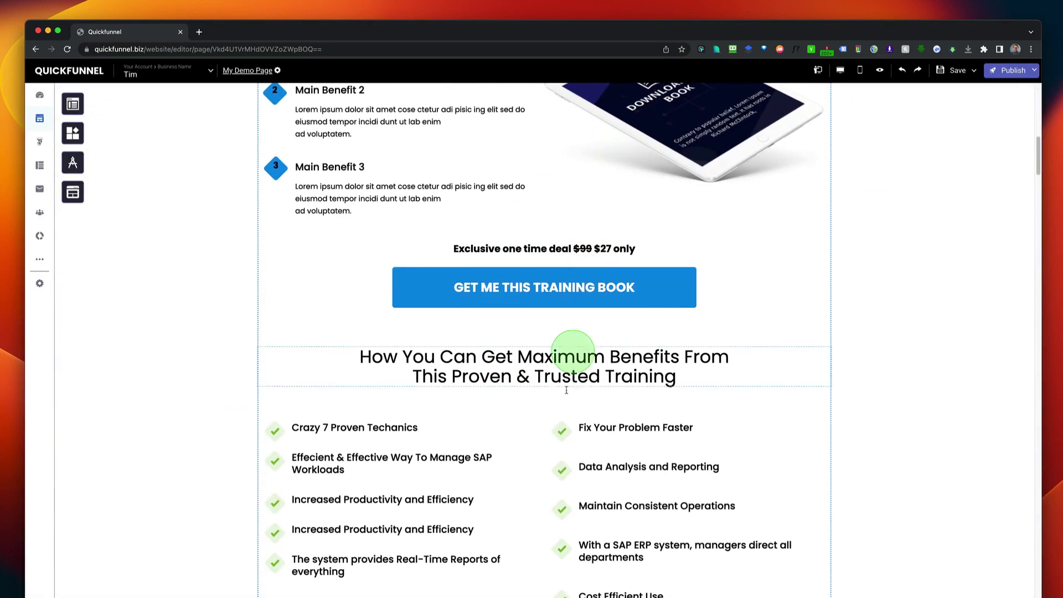
Leave the page editor for the dashboard and open the list of landing pages.
left_click(71, 70)
left_click(481, 357)
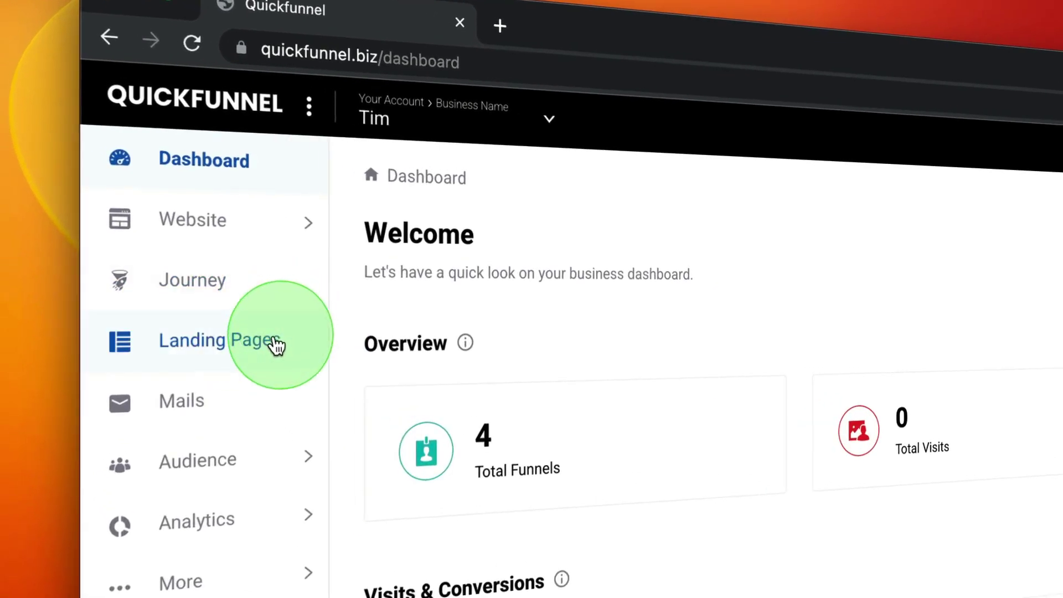
left_click(254, 347)
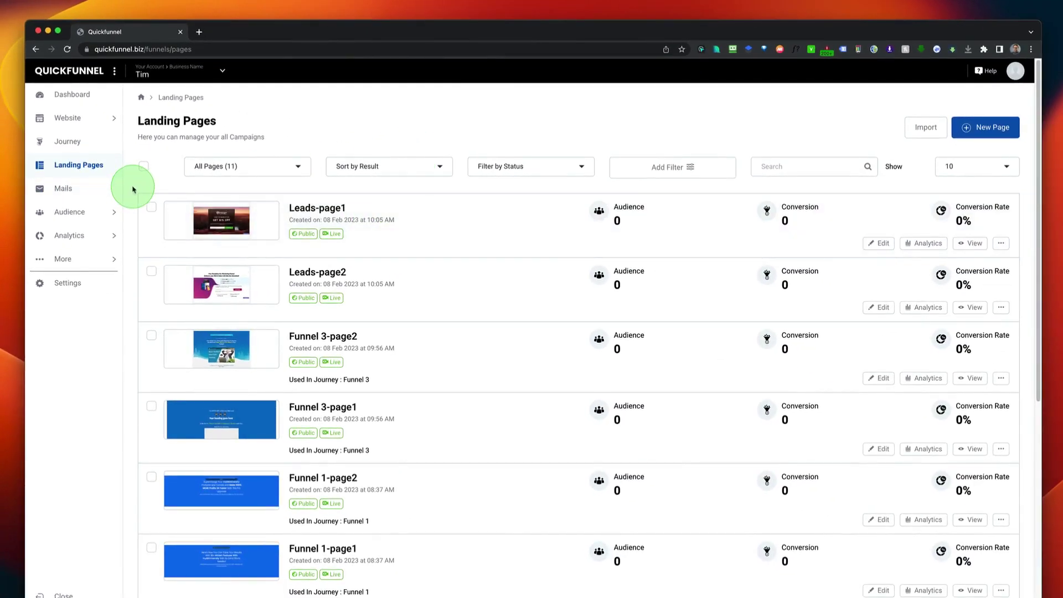
left_click_drag(136, 200, 449, 597)
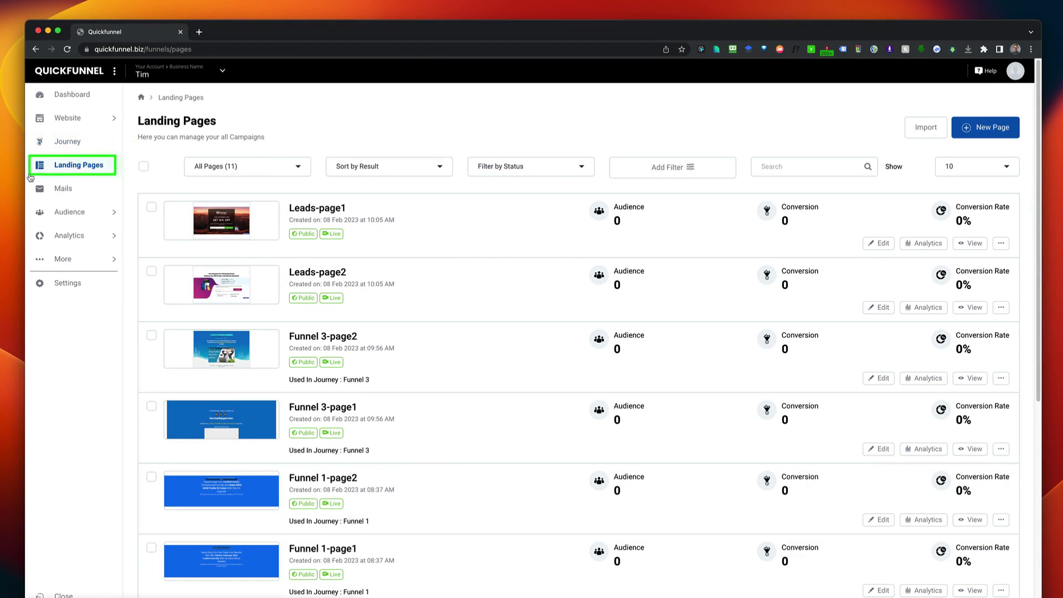
Create a new landing page named Demo page 1.
left_click(988, 127)
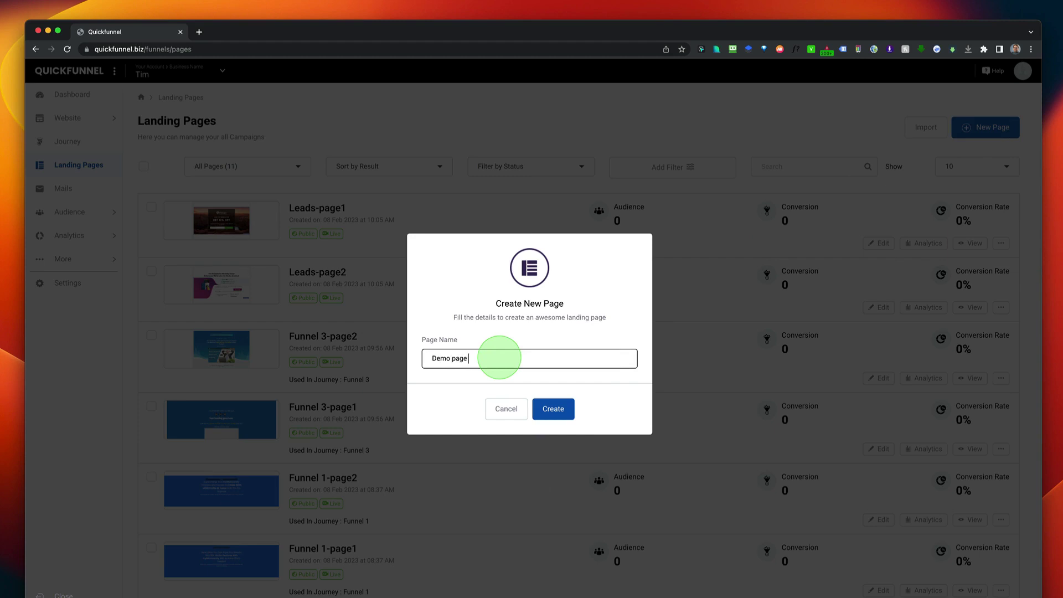
type("Demo page 1")
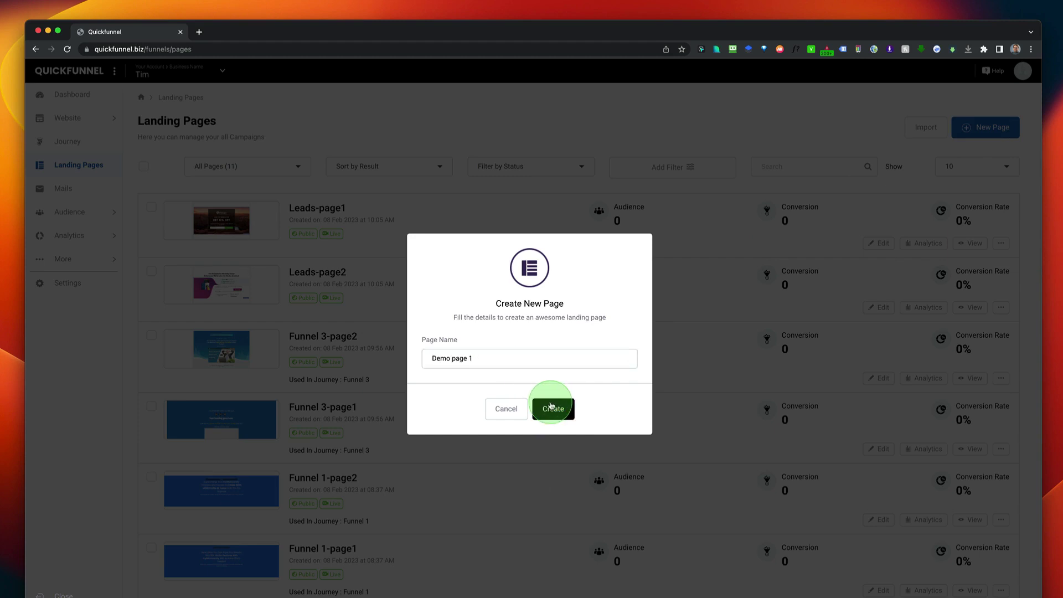
left_click(551, 407)
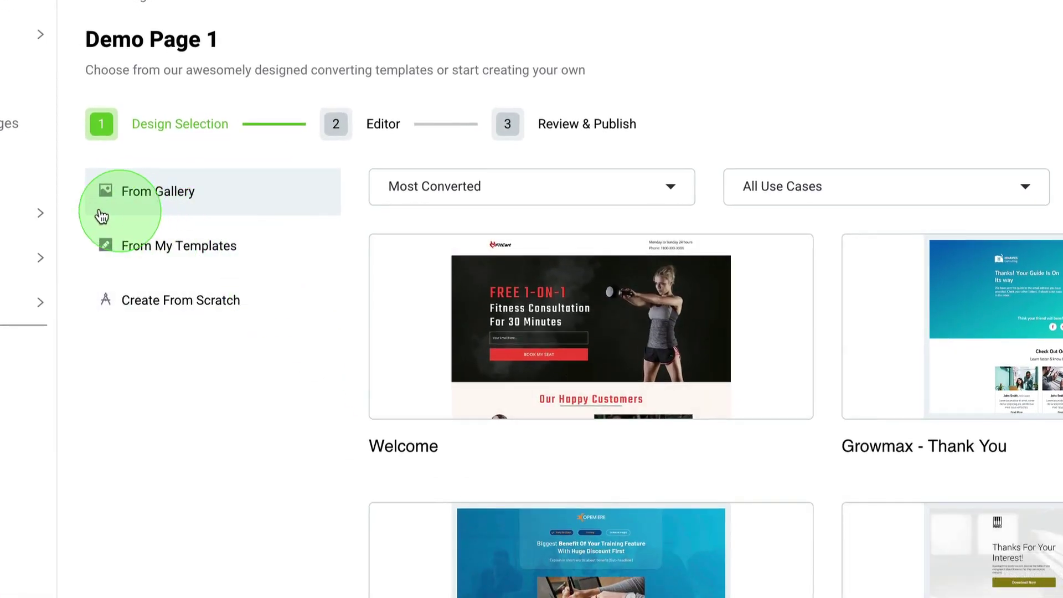
Browse the landing page template gallery, including its second page of designs.
left_click_drag(71, 214, 312, 331)
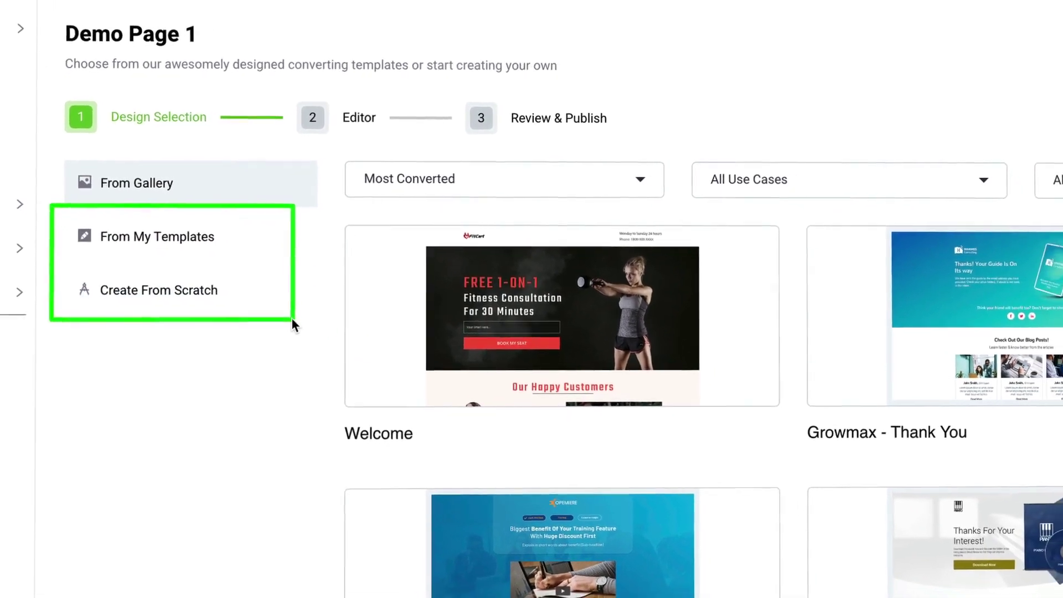
scroll(885, 420, "down", 5)
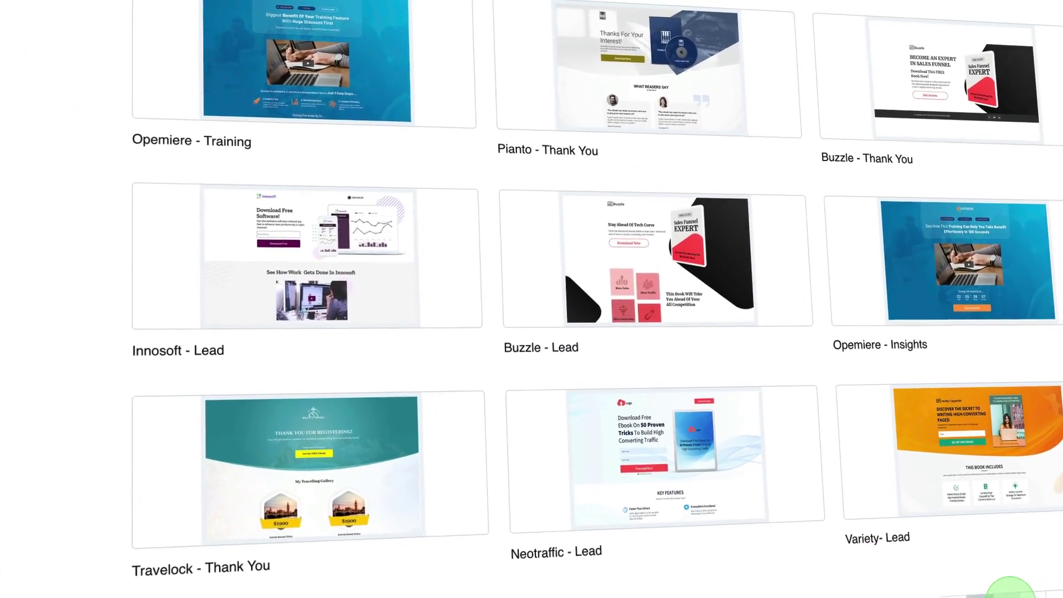
left_click(984, 582)
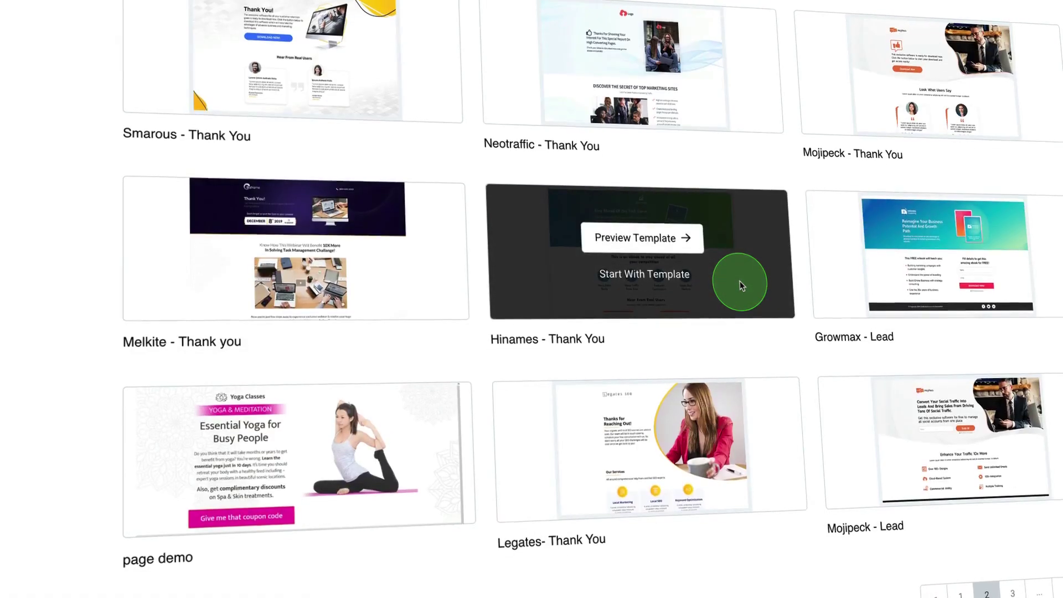
scroll(740, 280, "up", 6)
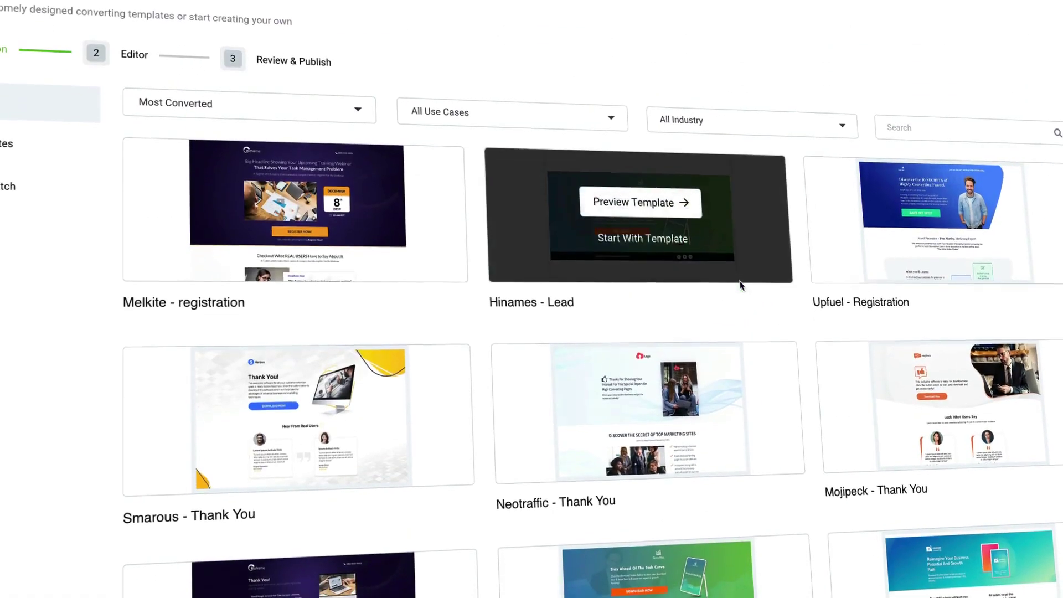
Start the landing page from the Melkite - registration template and look through its sections in the editor.
scroll(740, 283, "down", 3)
scroll(708, 263, "down", 3)
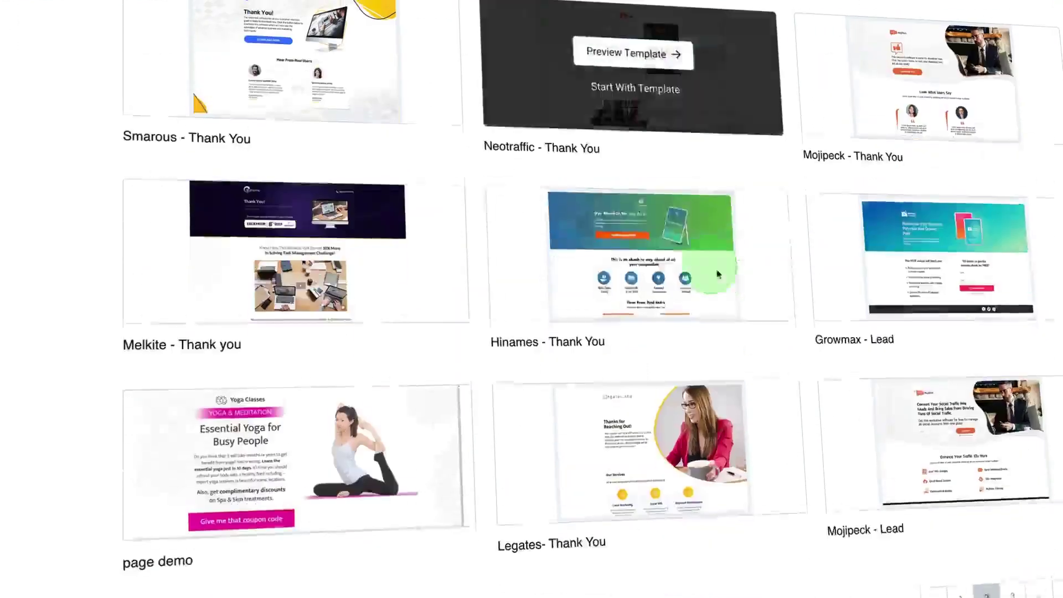
scroll(568, 330, "up", 5)
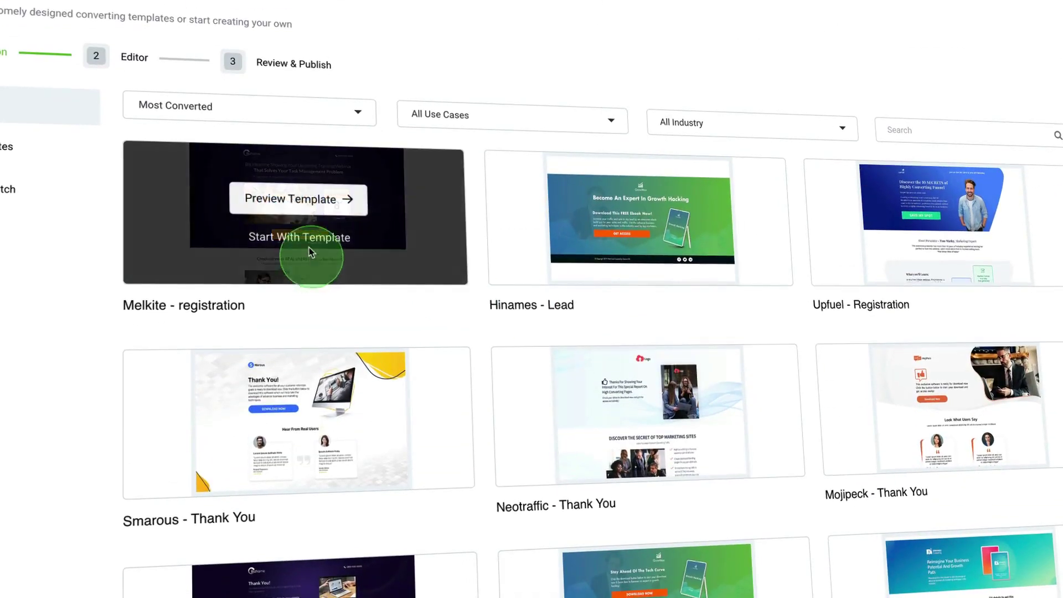
left_click(296, 241)
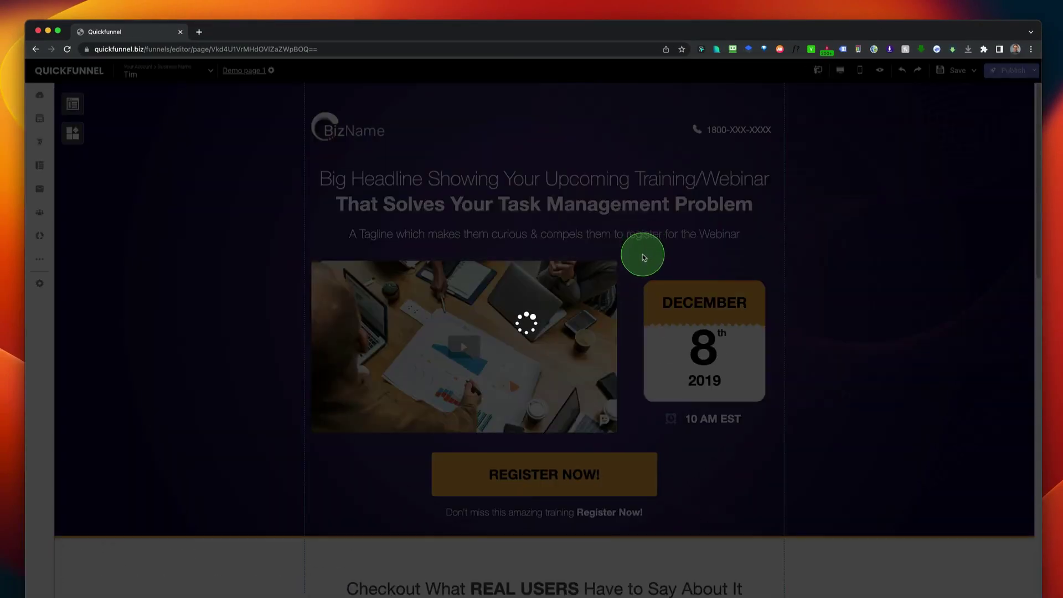
scroll(644, 258, "down", 8)
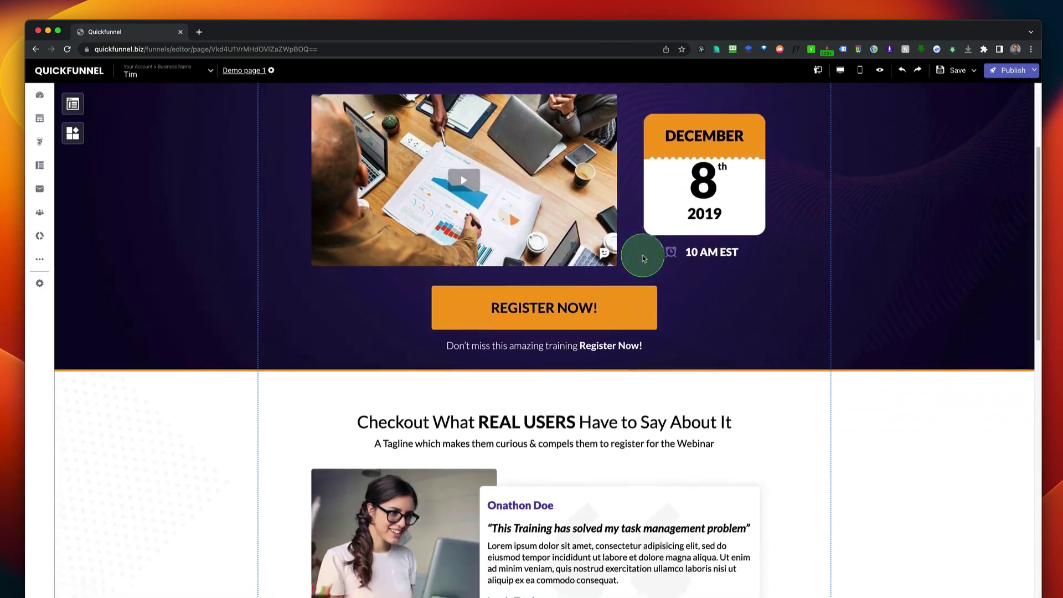
scroll(643, 258, "down", 8)
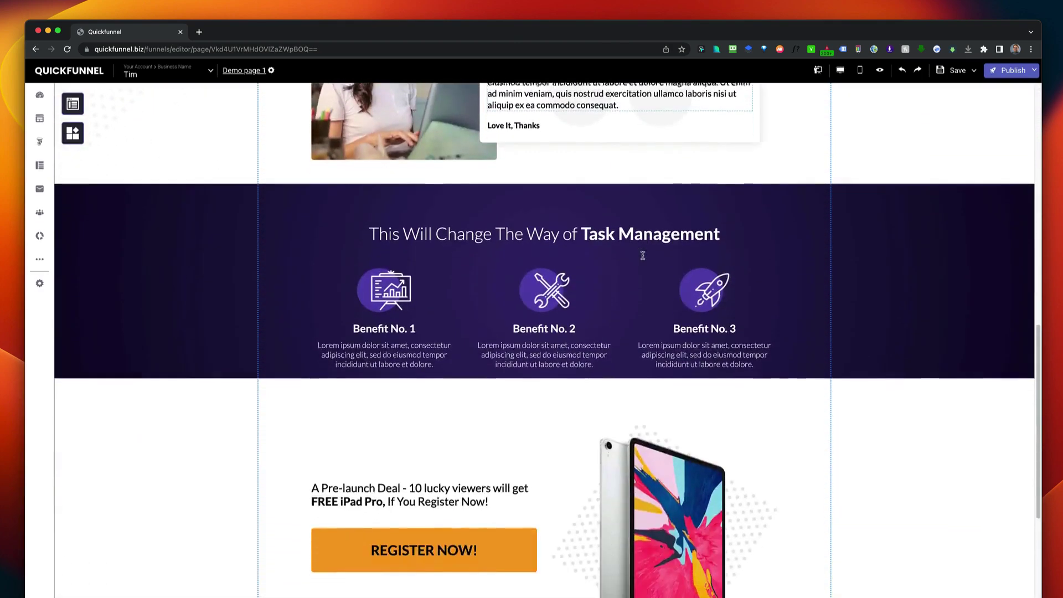
scroll(643, 258, "down", 1)
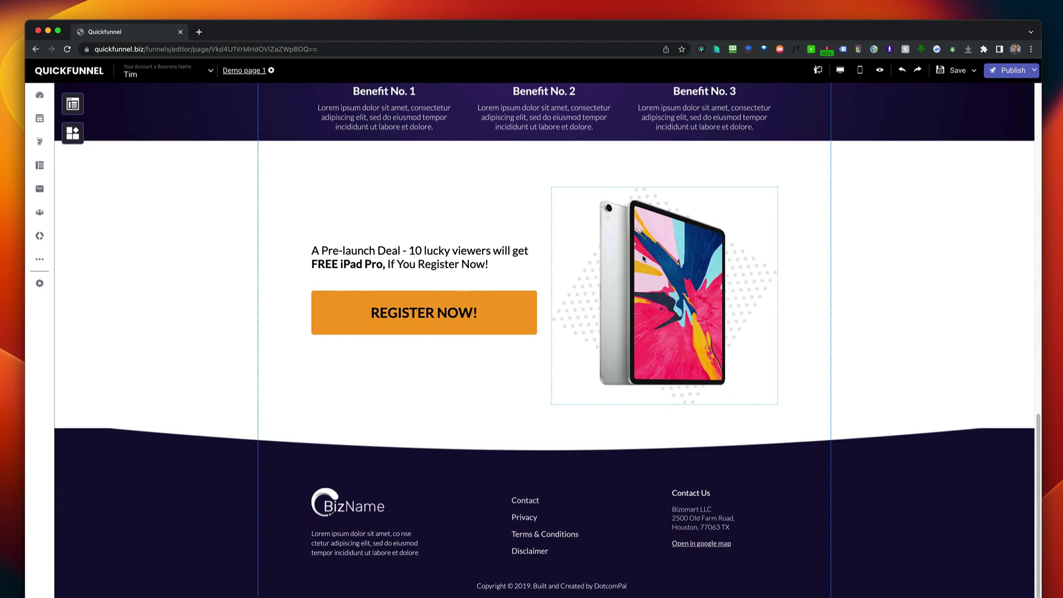
scroll(643, 258, "up", 16)
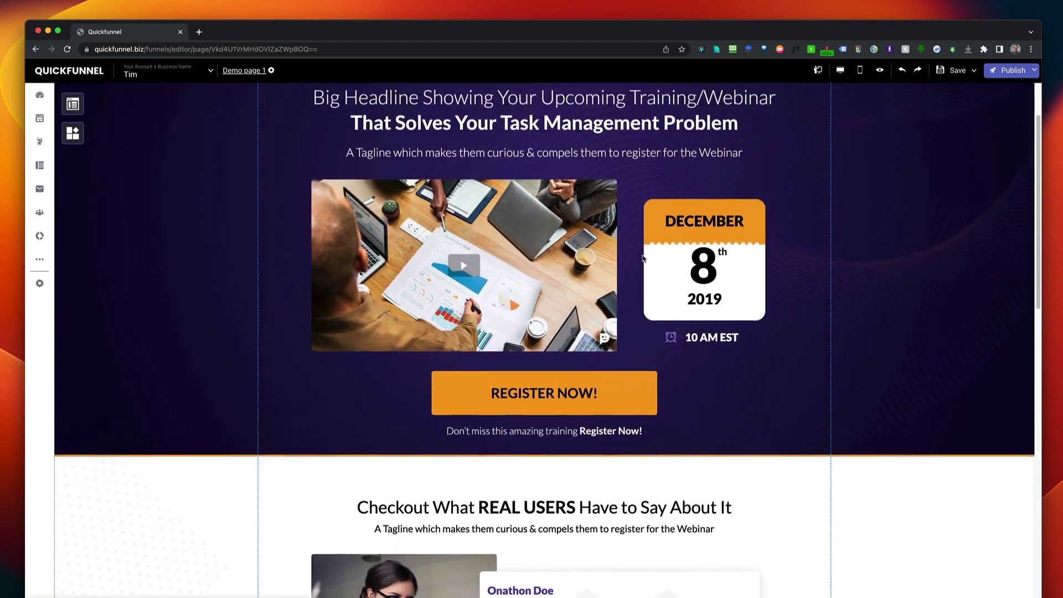
scroll(642, 259, "up", 2)
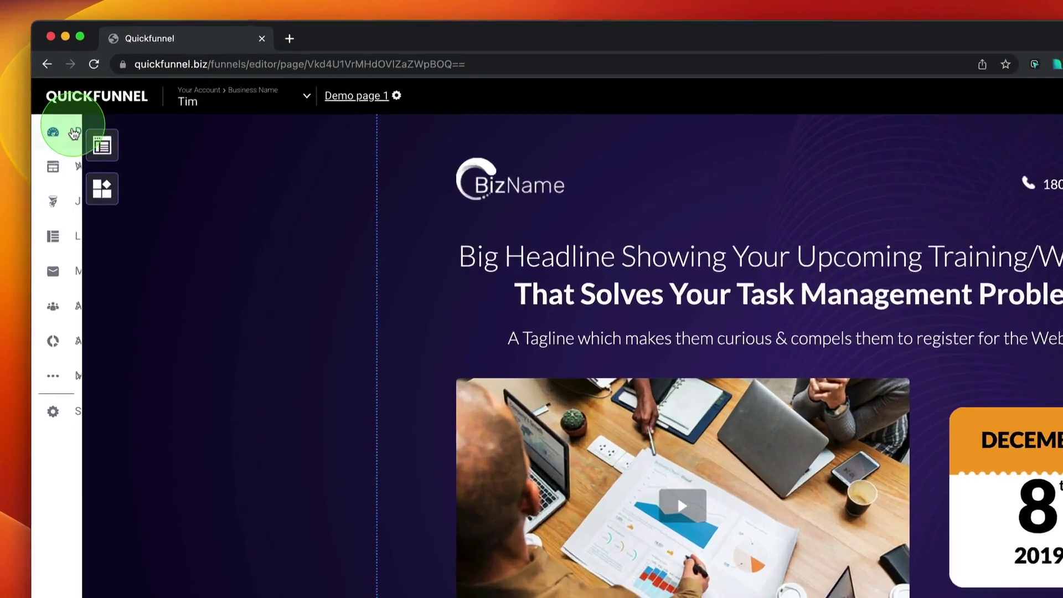
Leave the page editor for the landing pages list and open the mail campaigns.
mouse_move(75, 95)
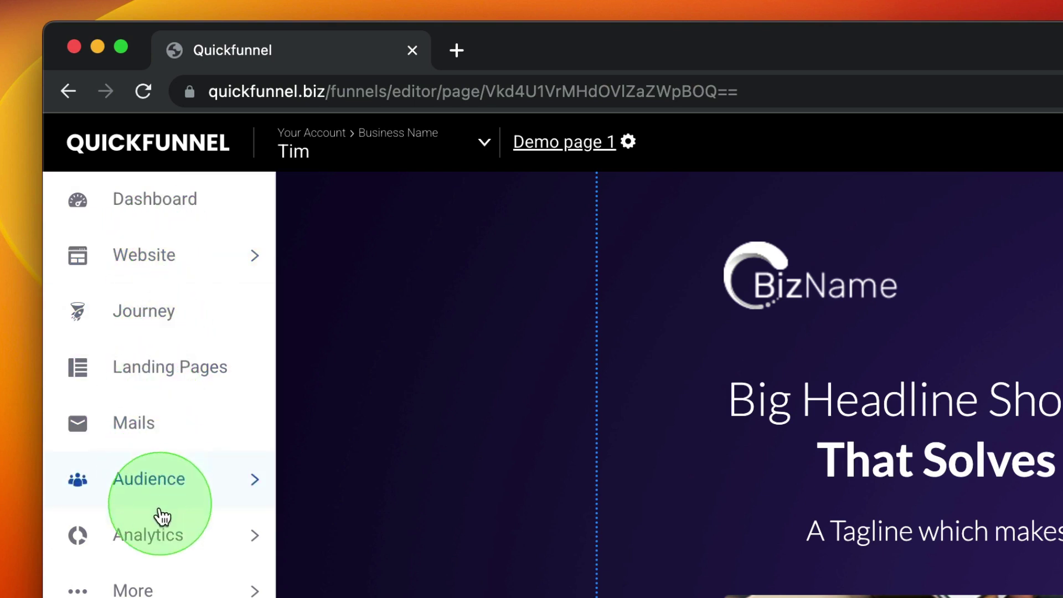
left_click(245, 258)
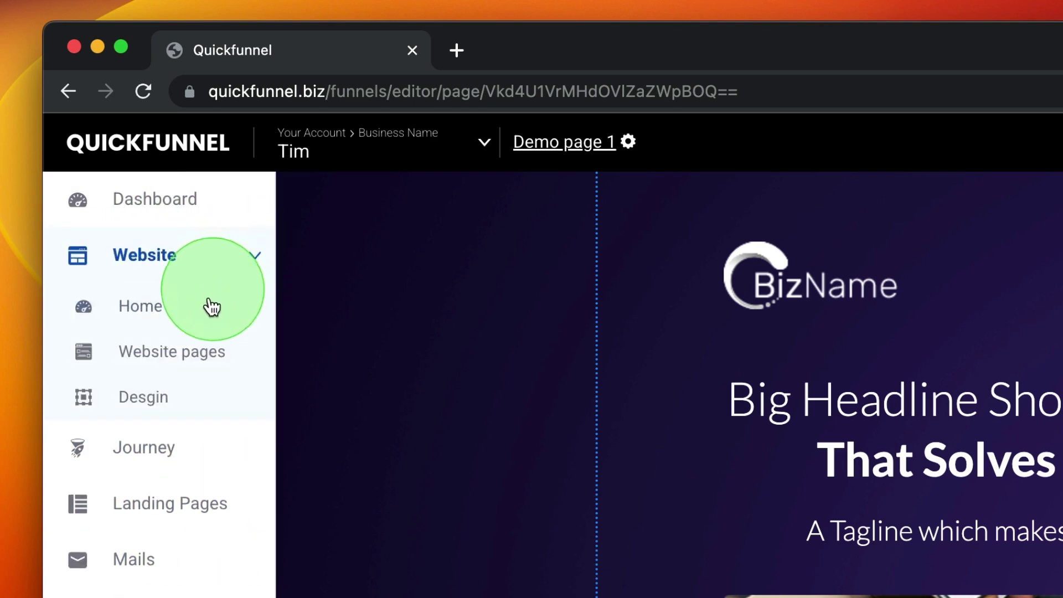
left_click(181, 504)
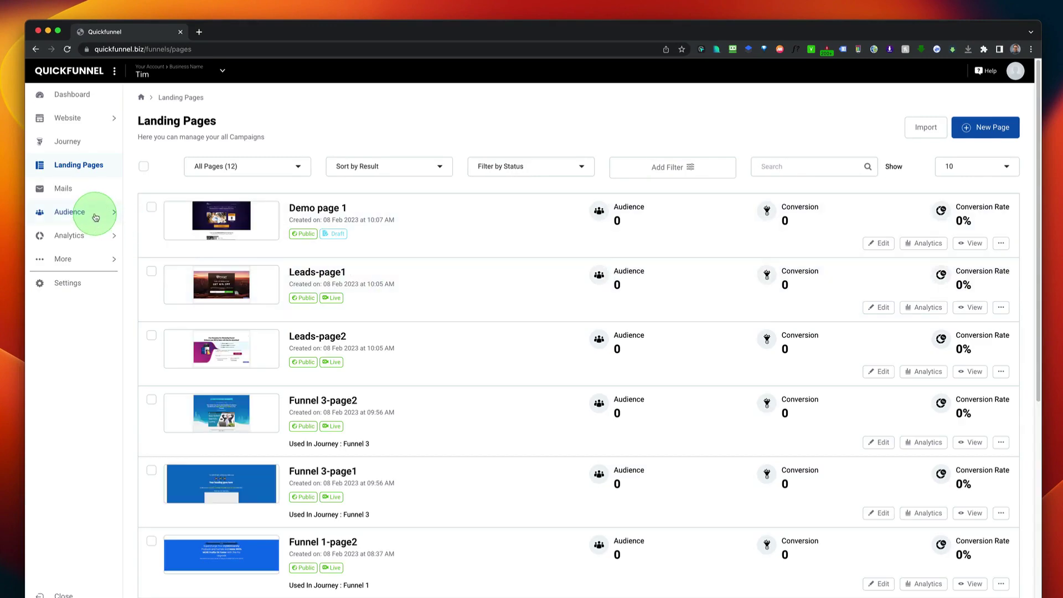
left_click(68, 190)
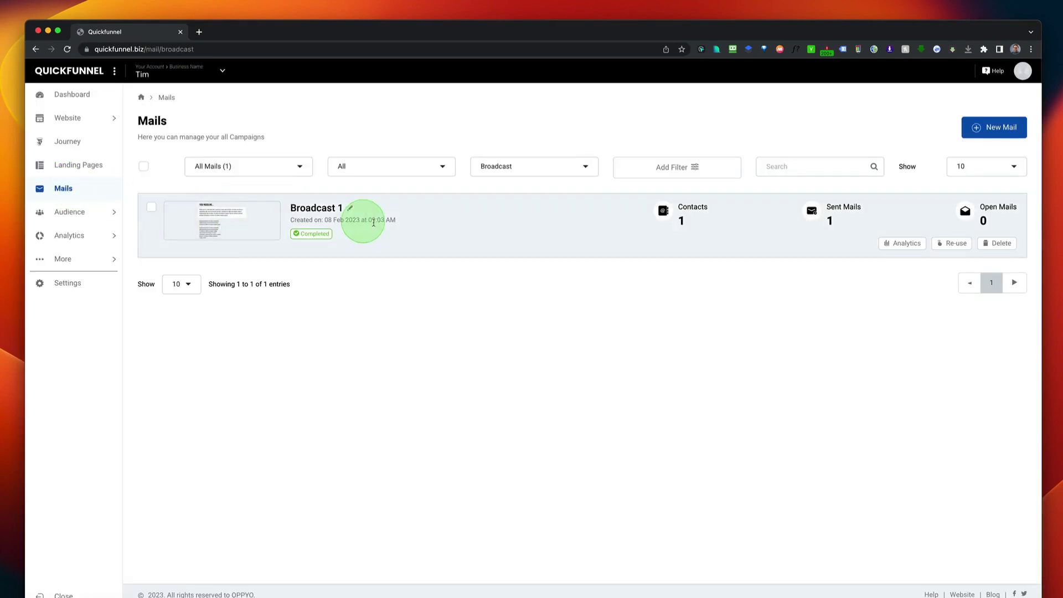
Create a new mail broadcast named Demo1.
left_click(990, 127)
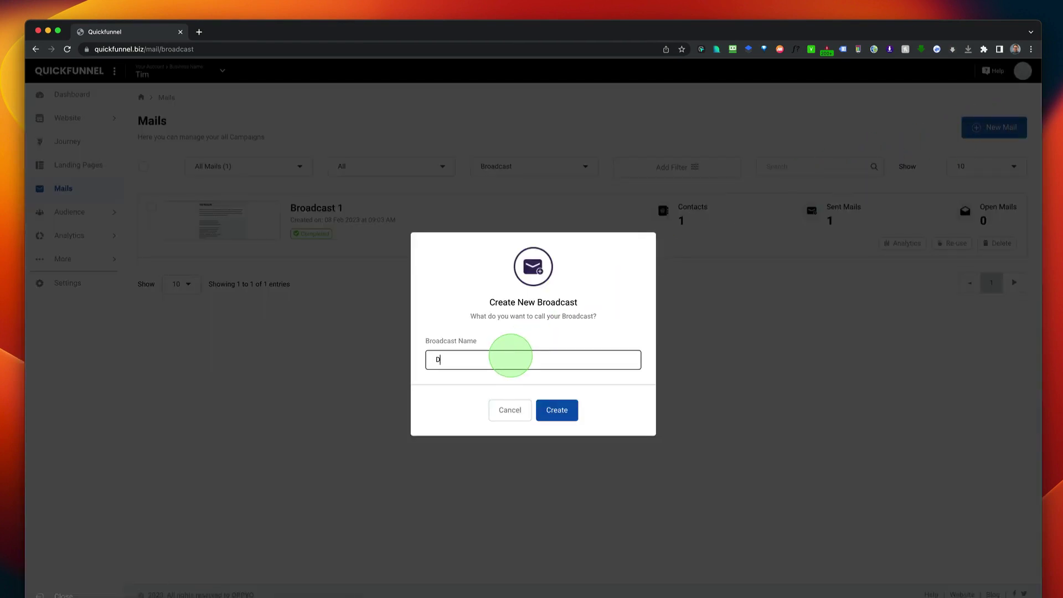
left_click(567, 419)
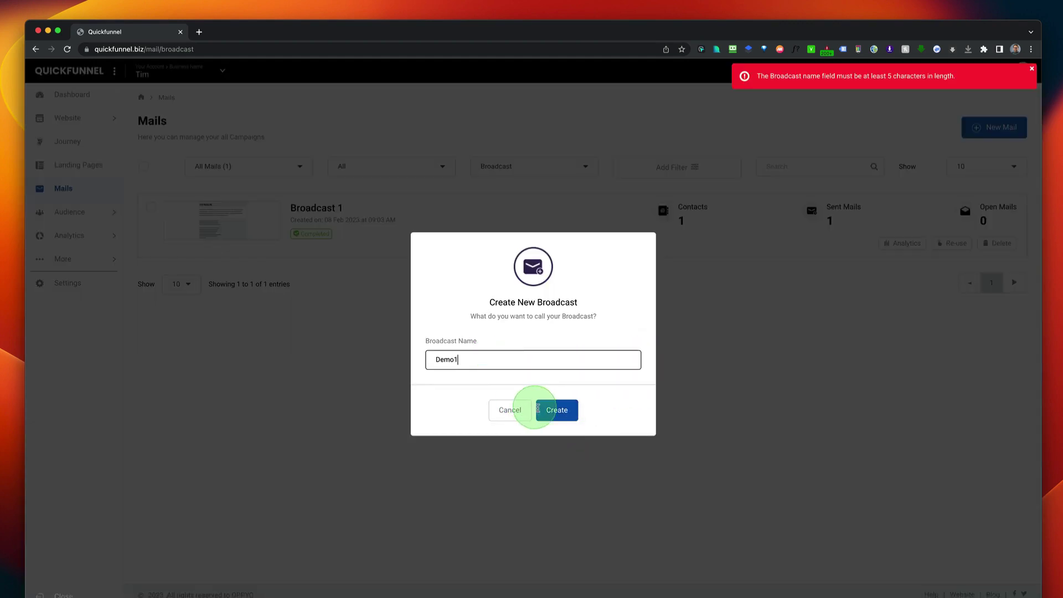
left_click(550, 412)
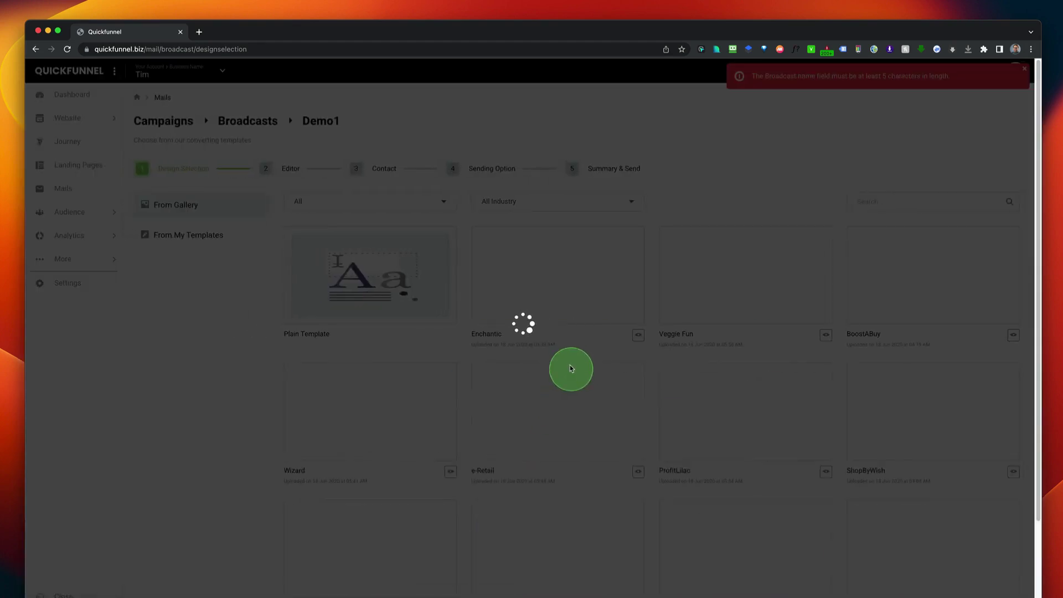
Browse the mail template gallery and choose the Insider Tips template for the broadcast.
scroll(532, 321, "down", 4)
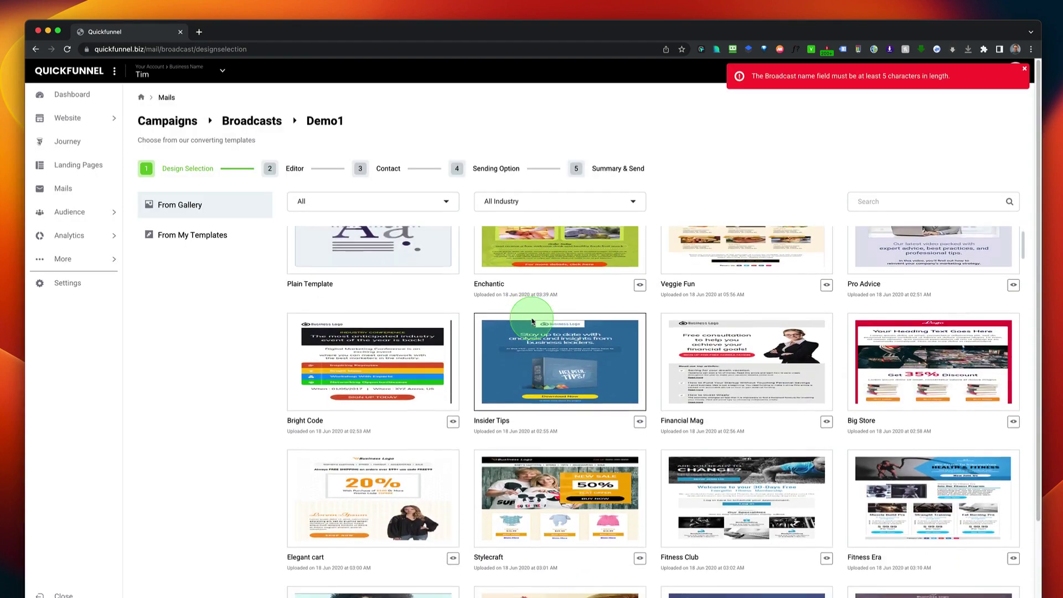
scroll(532, 321, "down", 14)
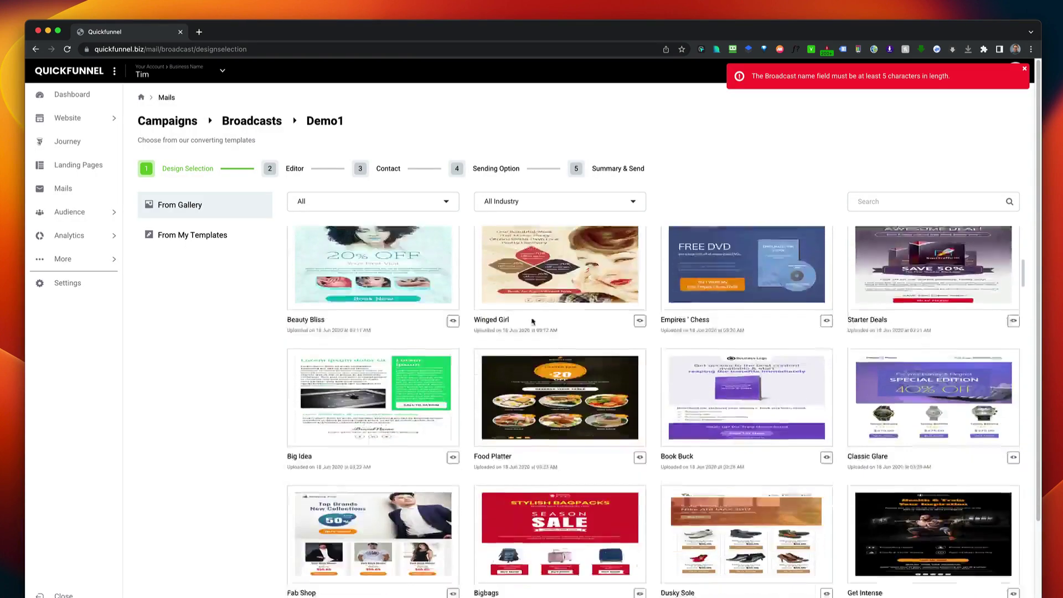
scroll(531, 321, "down", 13)
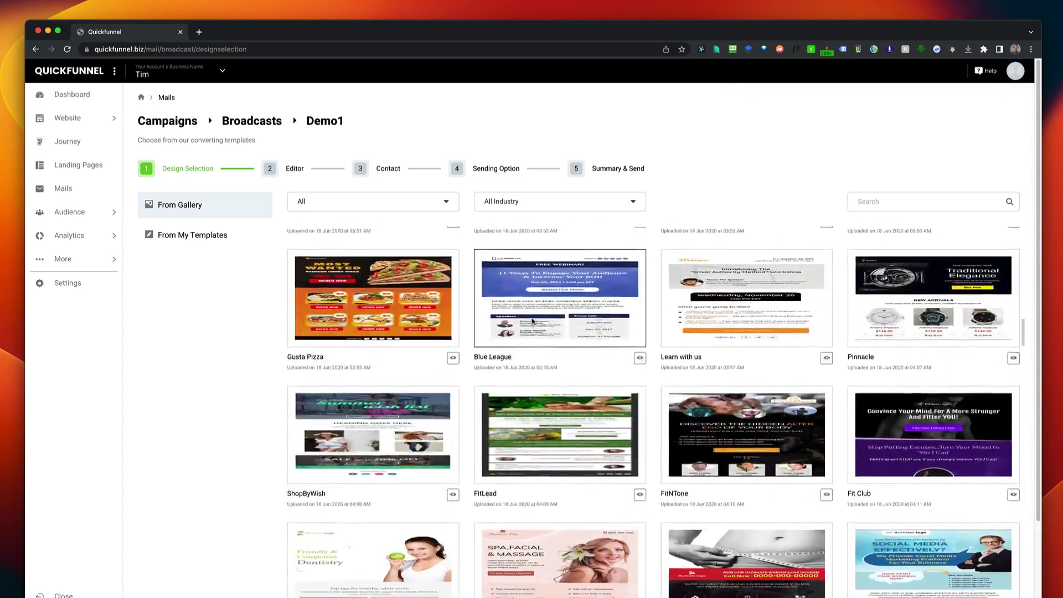
scroll(532, 321, "down", 12)
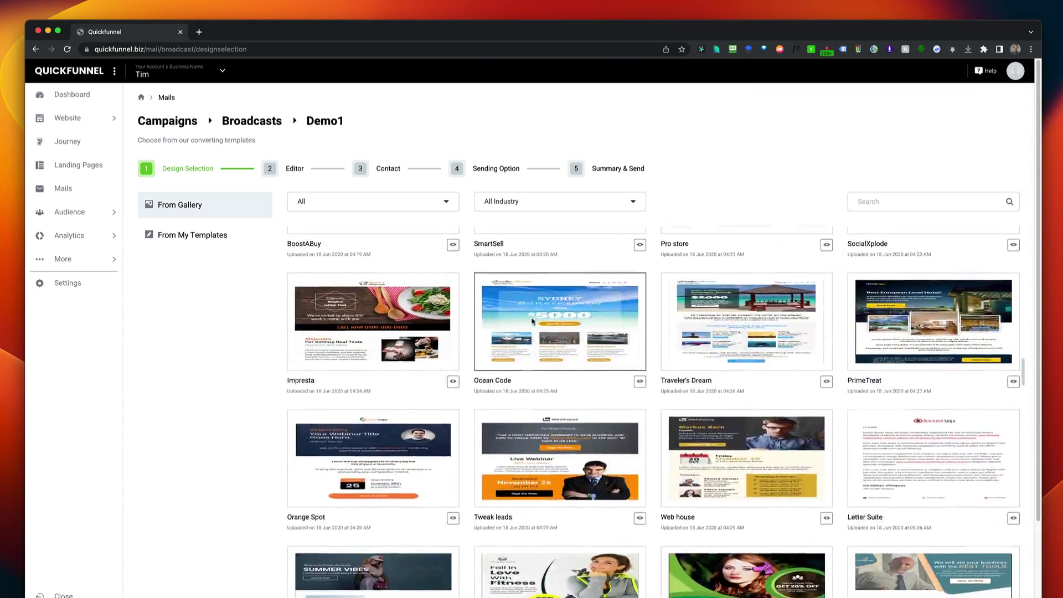
left_click(533, 310)
scroll(533, 310, "down", 12)
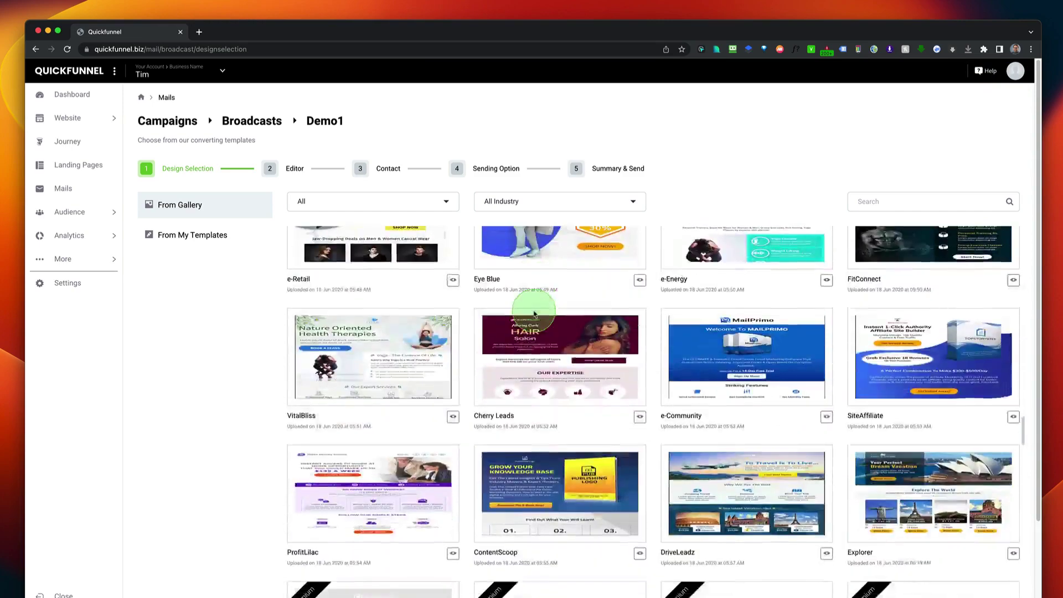
scroll(534, 313, "up", 20)
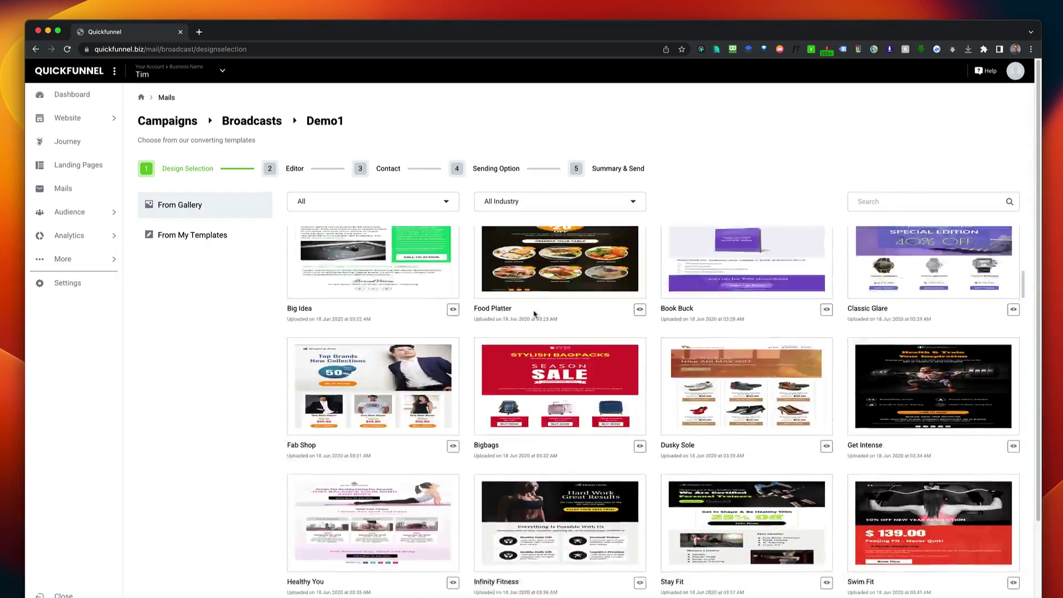
left_click(328, 268)
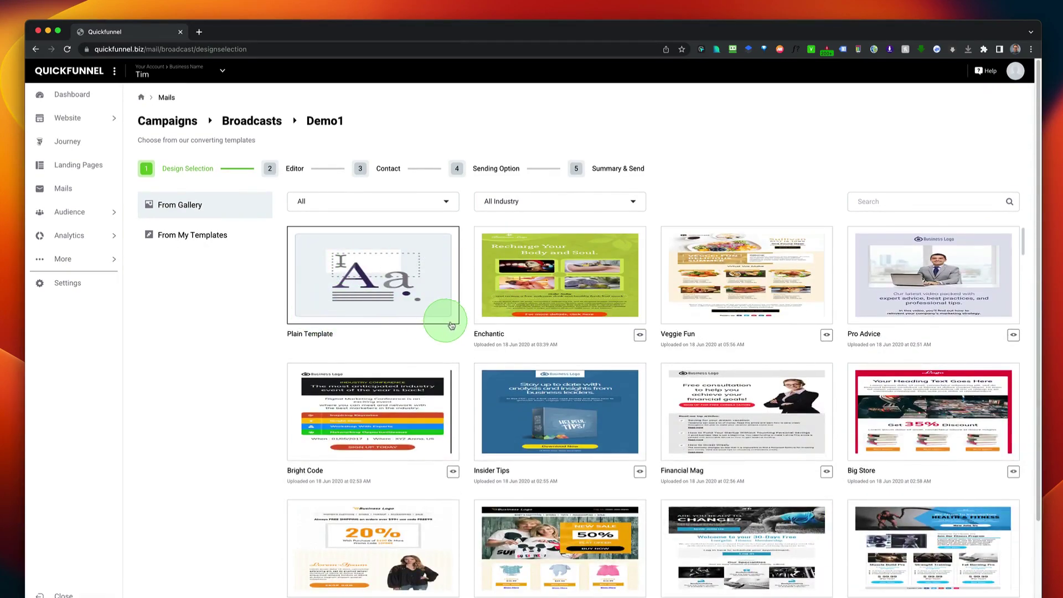
scroll(404, 343, "down", 3)
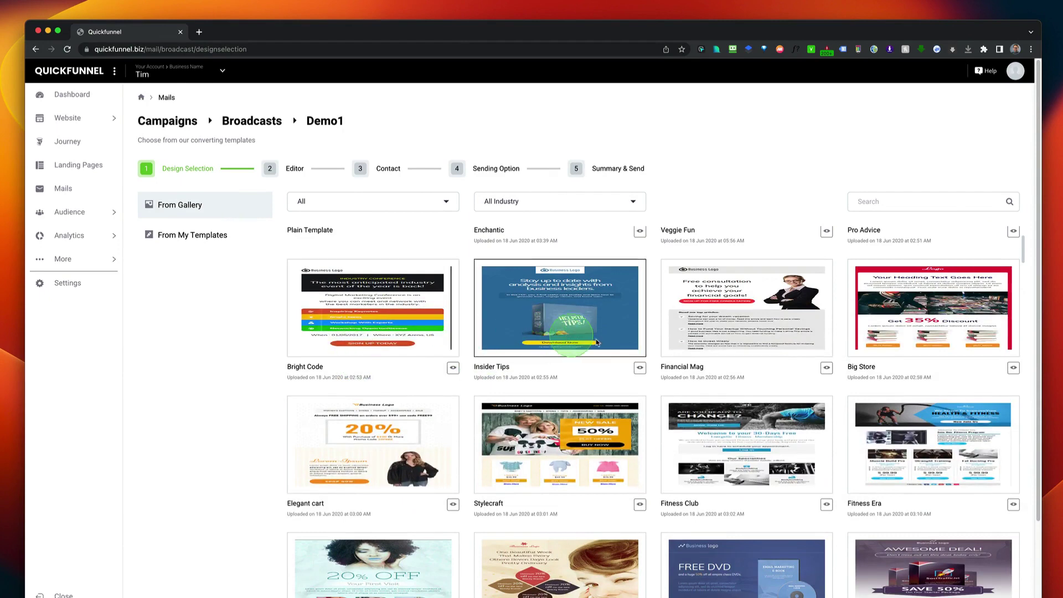
left_click(594, 330)
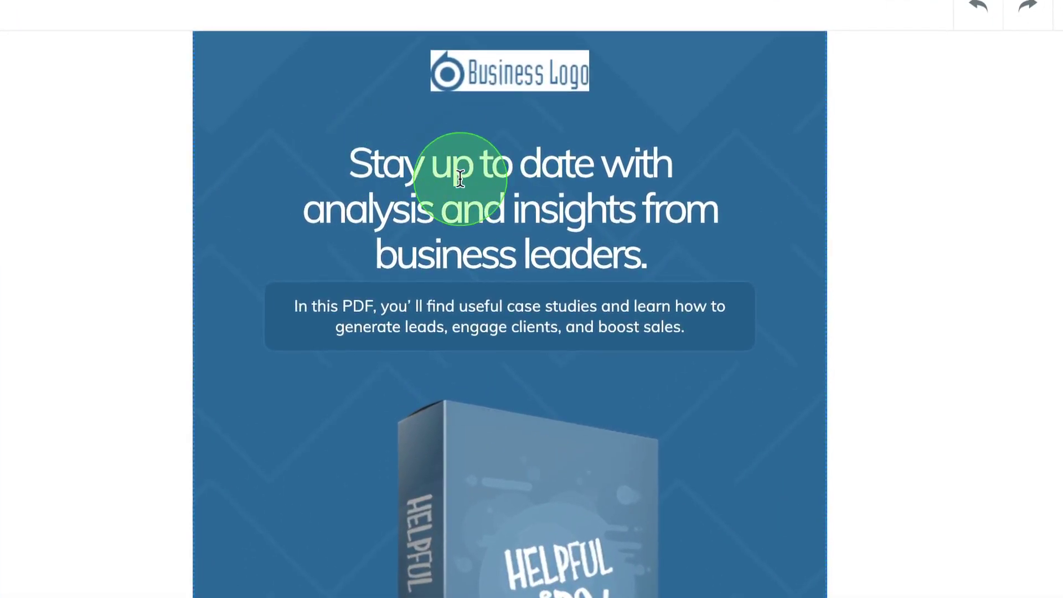
Keep the mail design, include the All Contacts list as recipients and continue to the sending options.
left_click(510, 150)
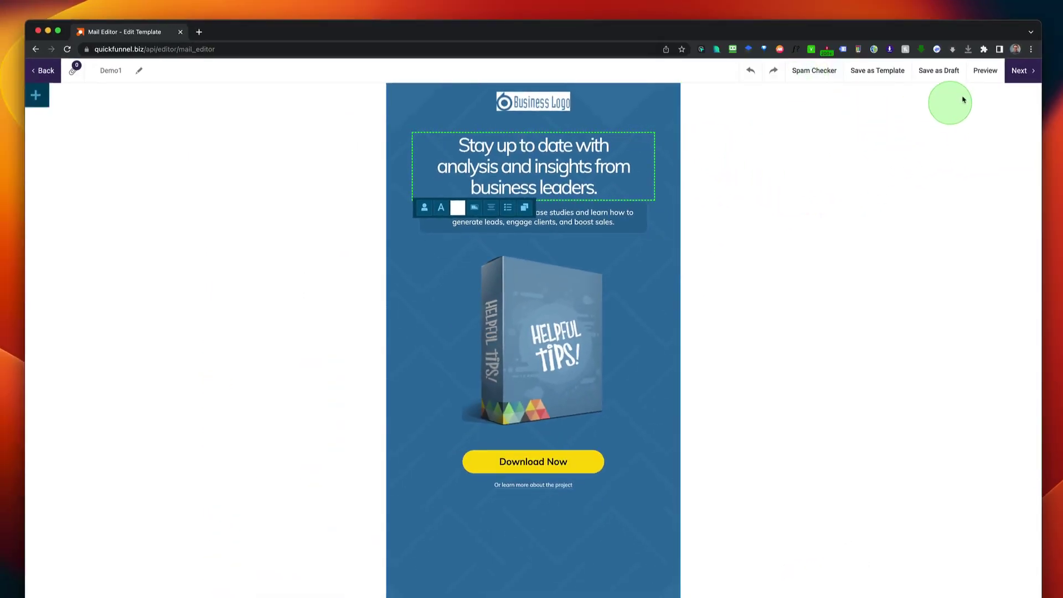
left_click(1025, 72)
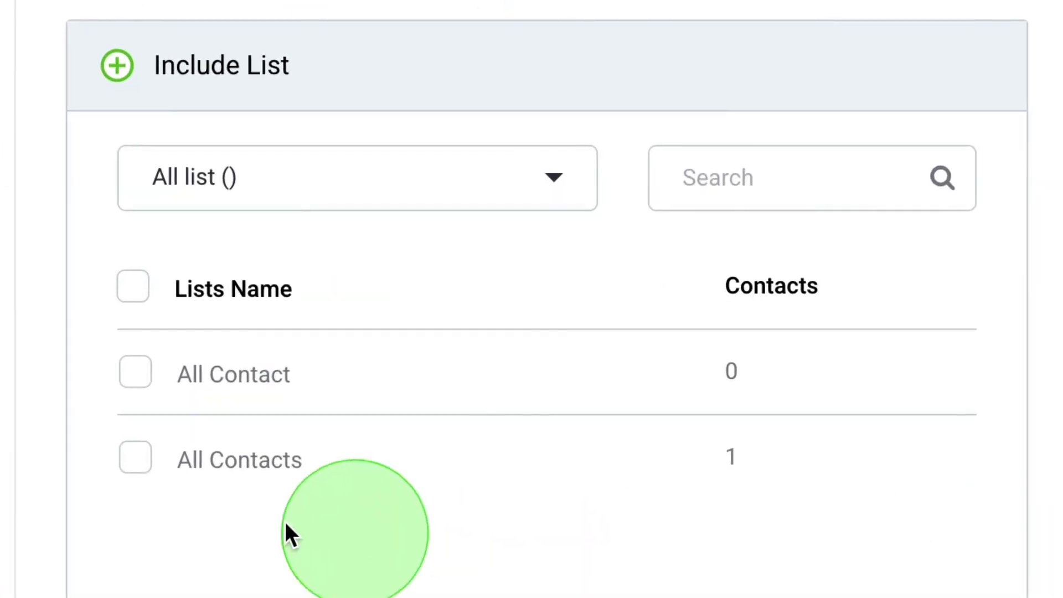
left_click(134, 460)
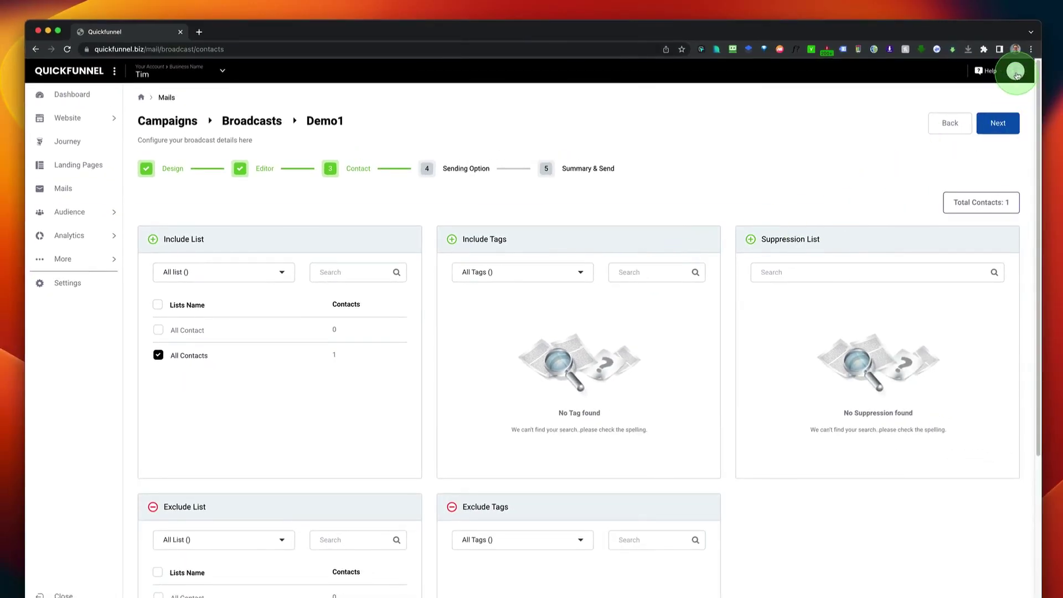
left_click(1016, 73)
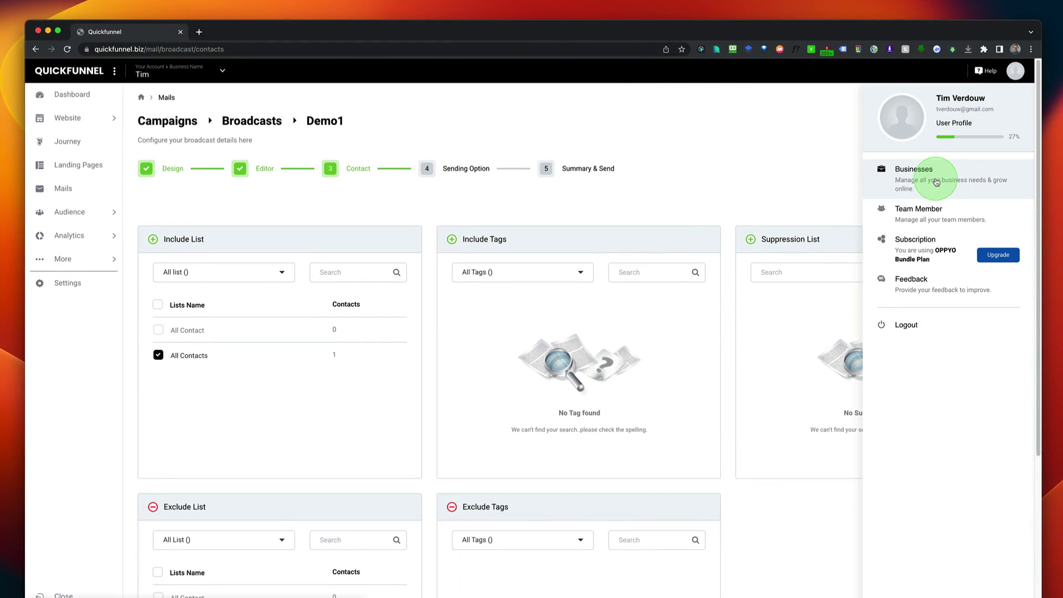
left_click(773, 169)
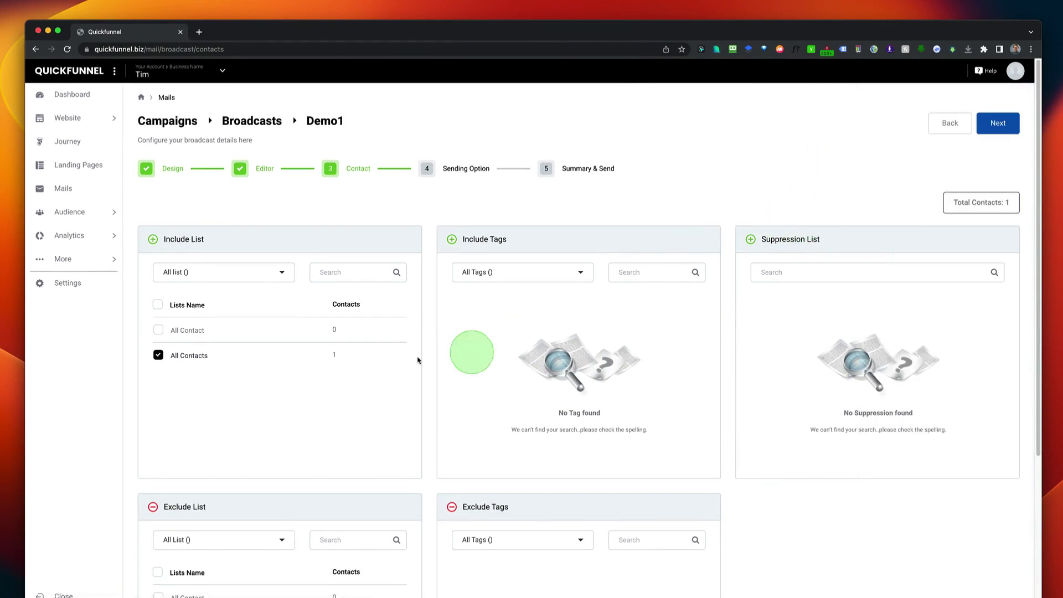
left_click(996, 127)
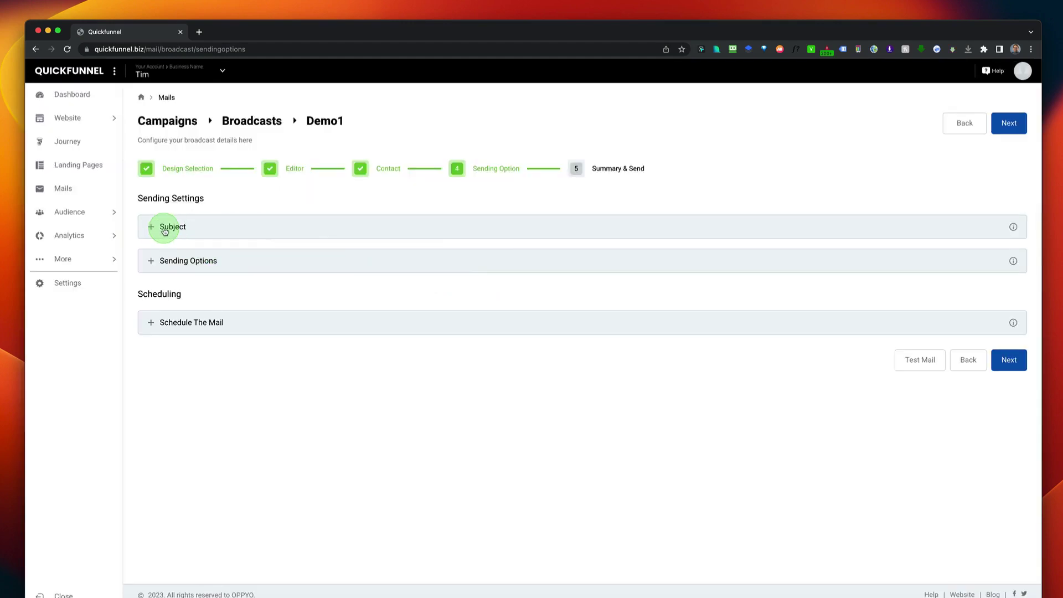
Select the sender's name and email for From and Reply with Mailgun as the SMTP option, and expand the mail scheduling settings.
left_click(164, 229)
left_click(177, 331)
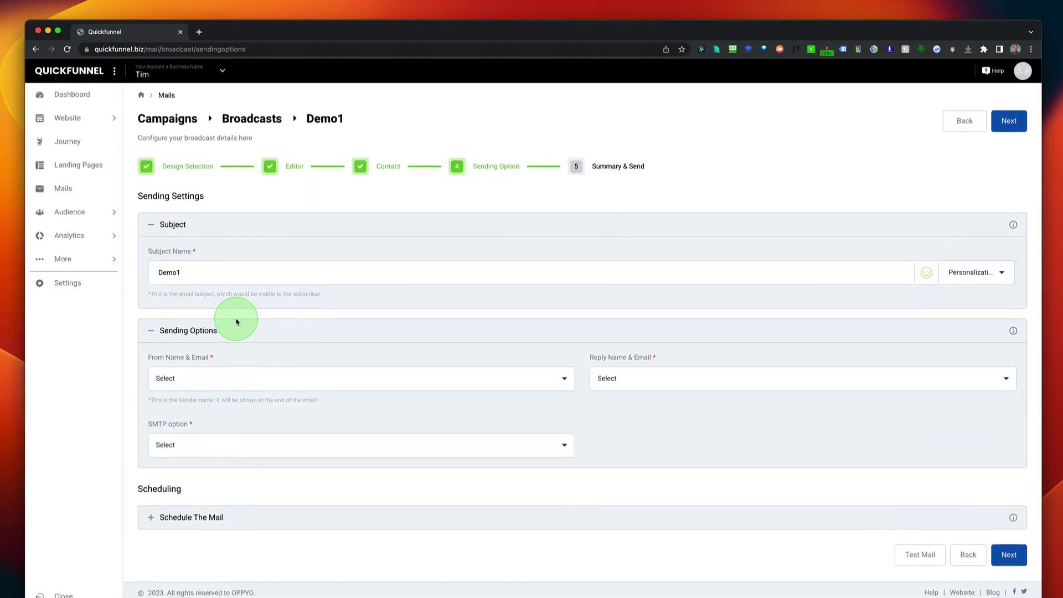
left_click(285, 380)
left_click(281, 403)
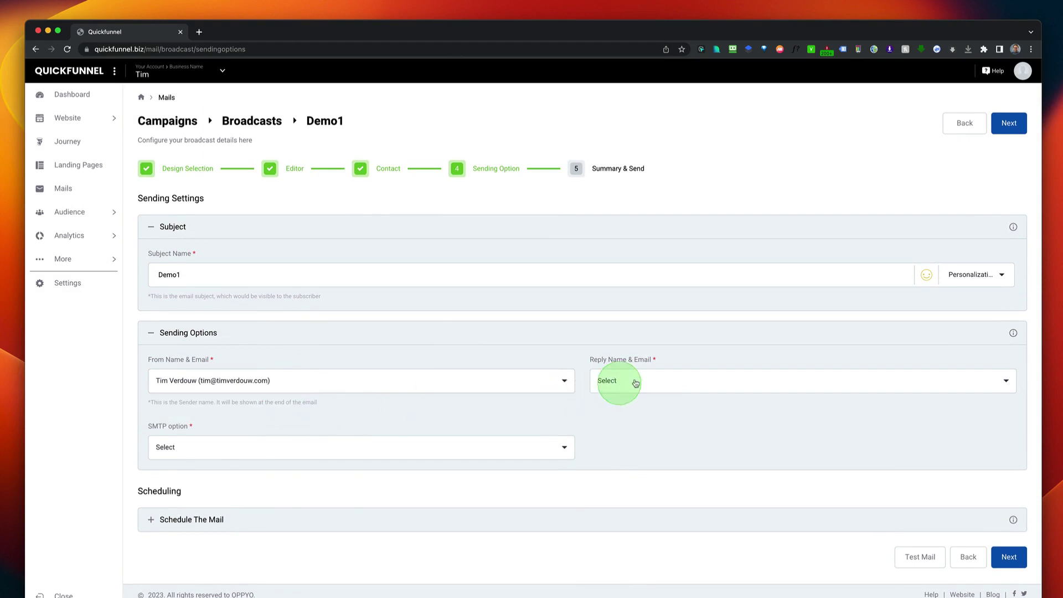
left_click(621, 380)
left_click(631, 406)
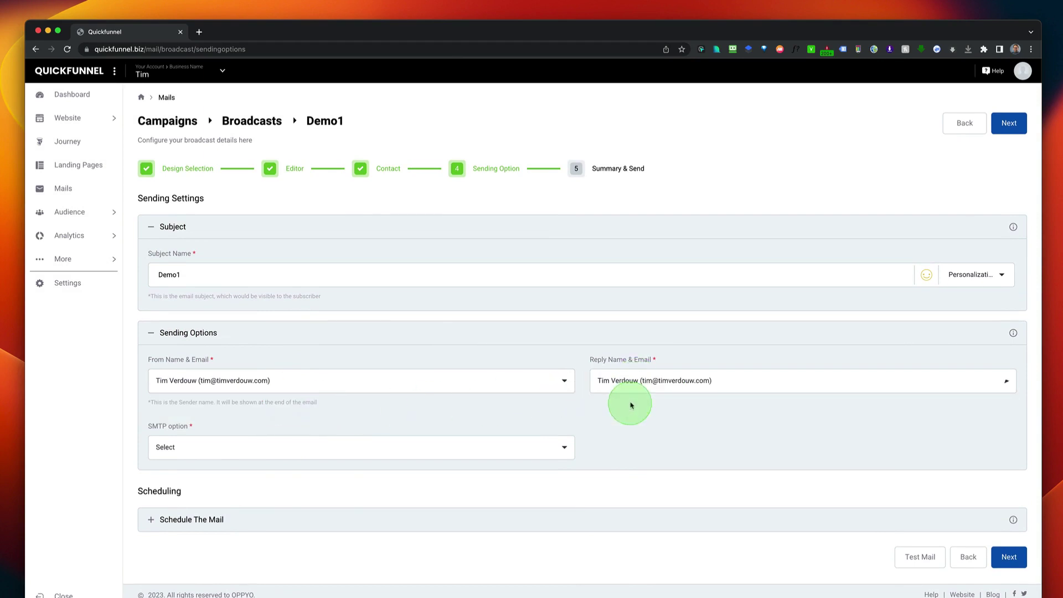
left_click(393, 474)
left_click(308, 519)
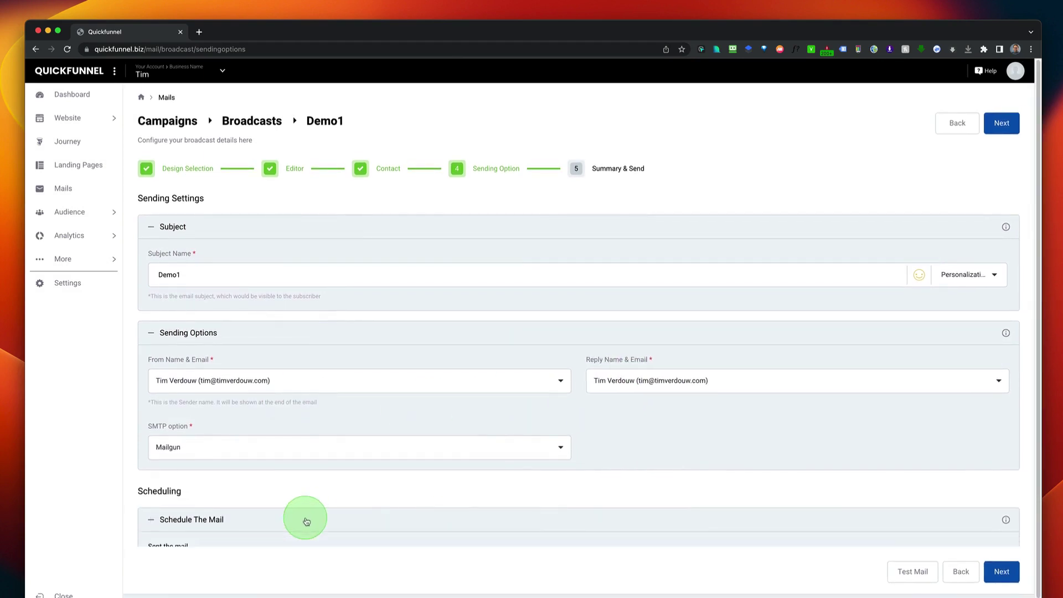
scroll(306, 522, "down", 2)
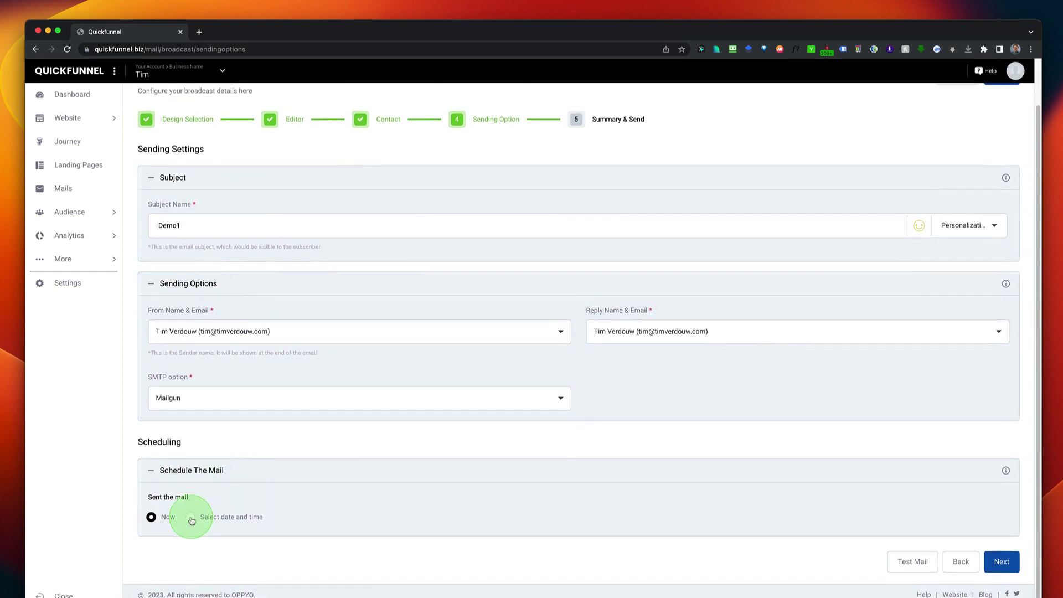
Keep the Demo1 broadcast set to send now, continue to the summary and send it.
left_click(191, 518)
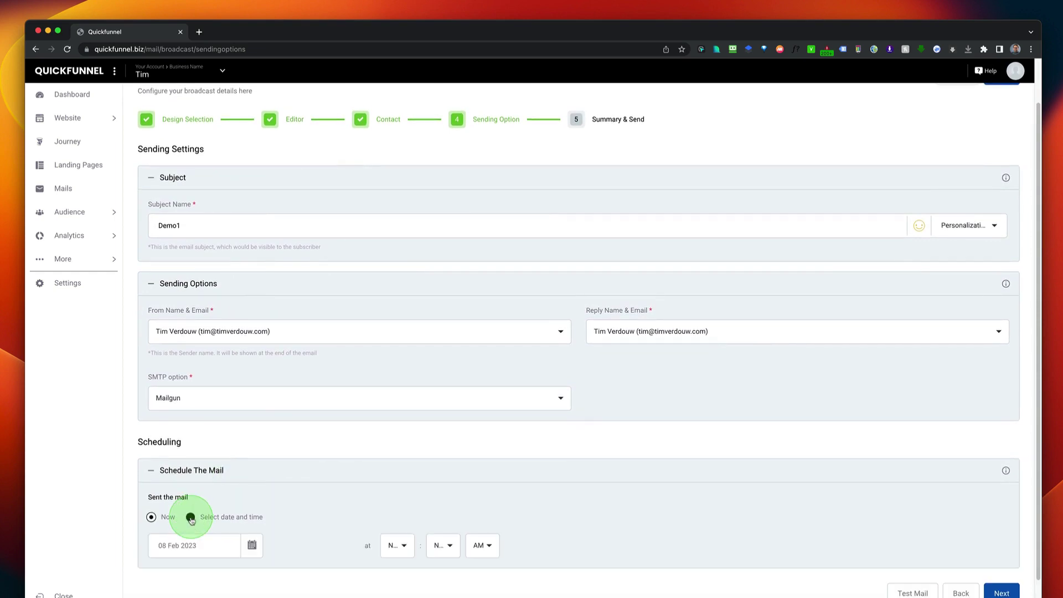
left_click(156, 519)
left_click(1002, 562)
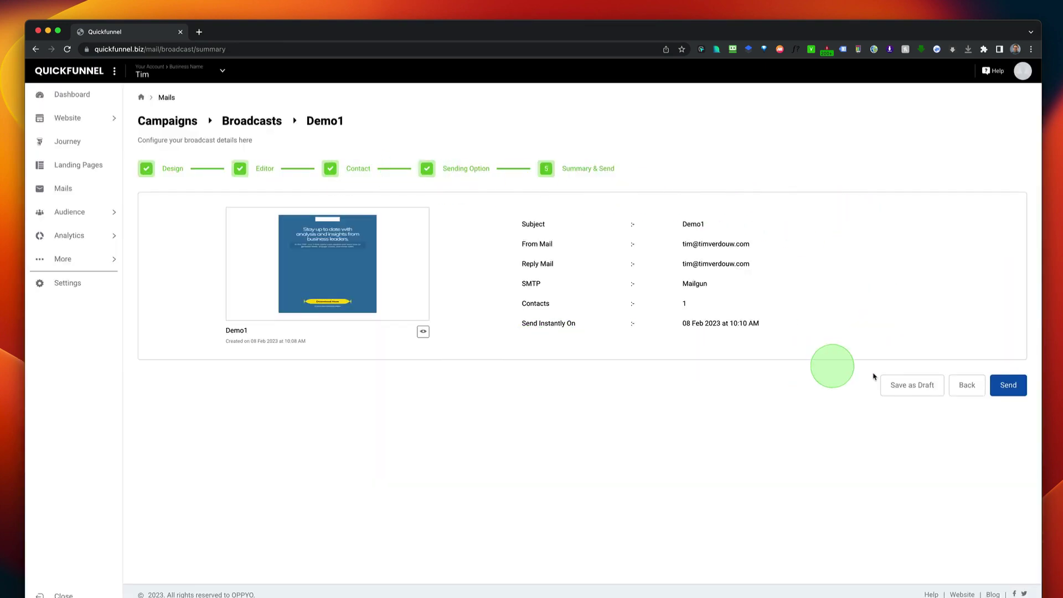
left_click(1007, 387)
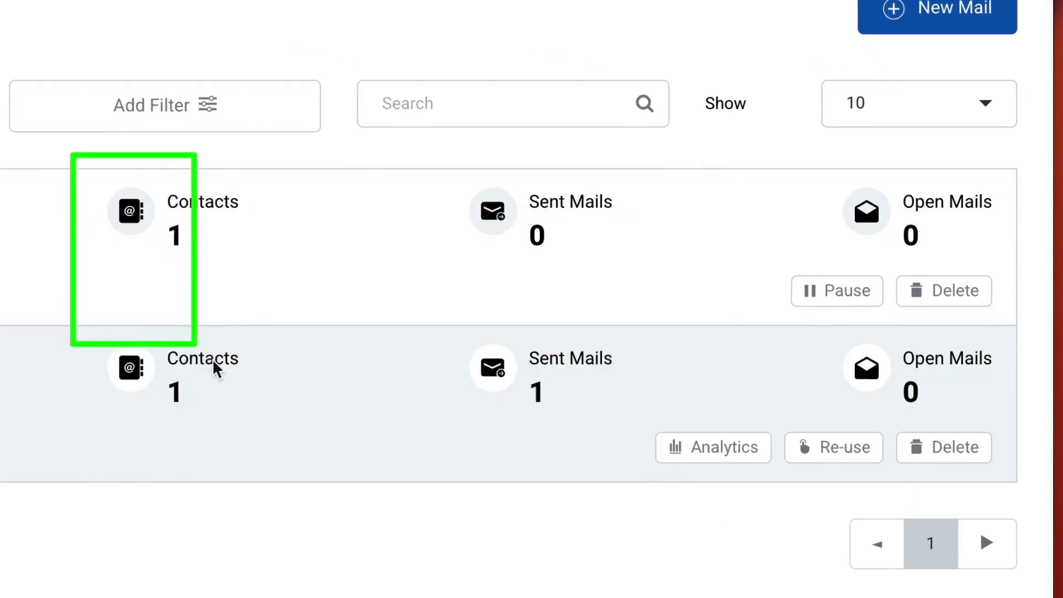
Open the analytics of Broadcast 1 and view its overview, technology and location reports.
left_click_drag(215, 368, 776, 488)
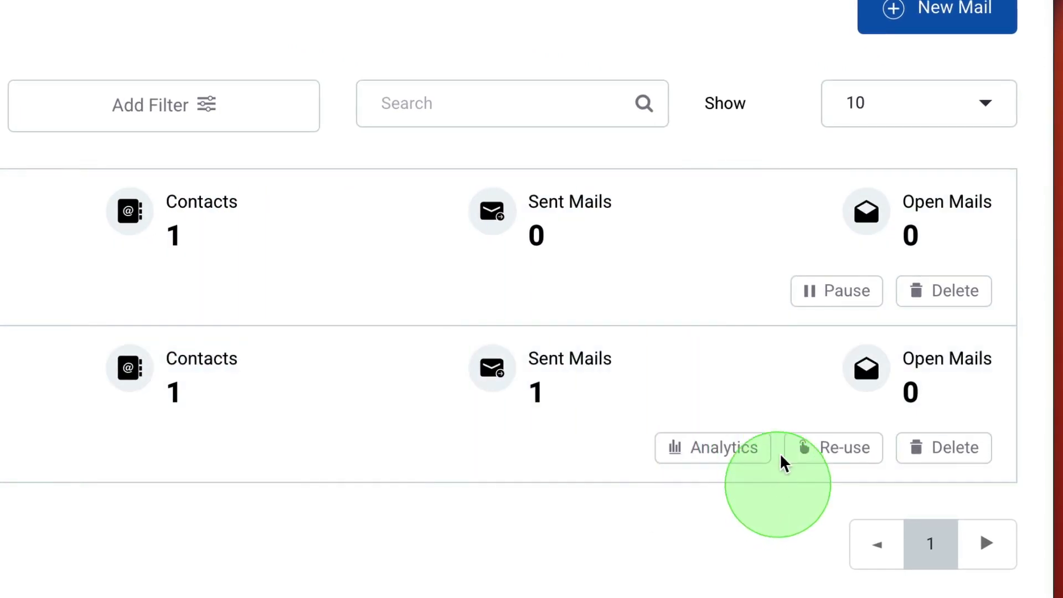
left_click(731, 457)
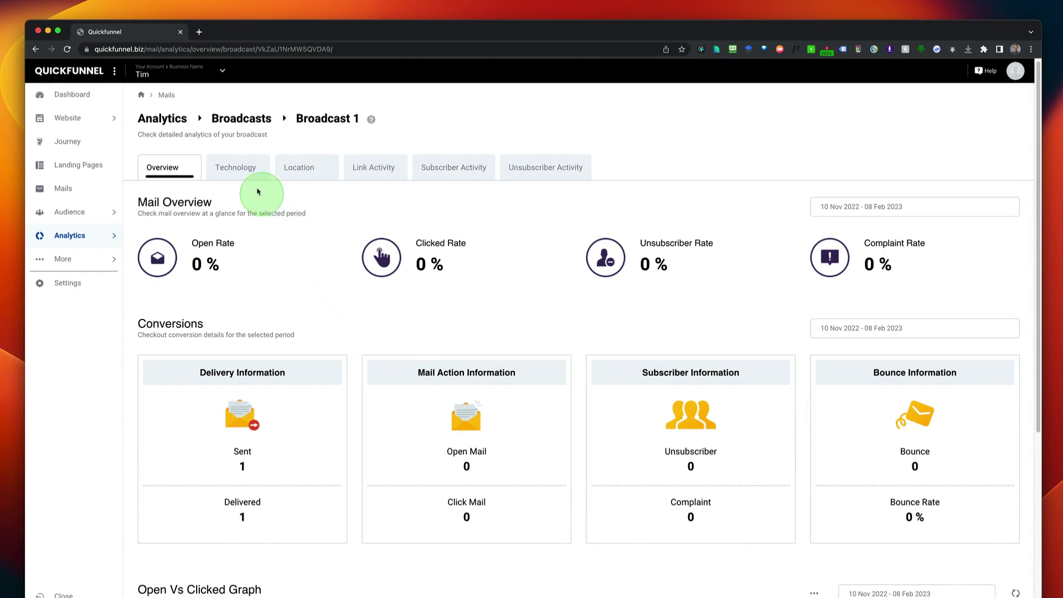
left_click(287, 173)
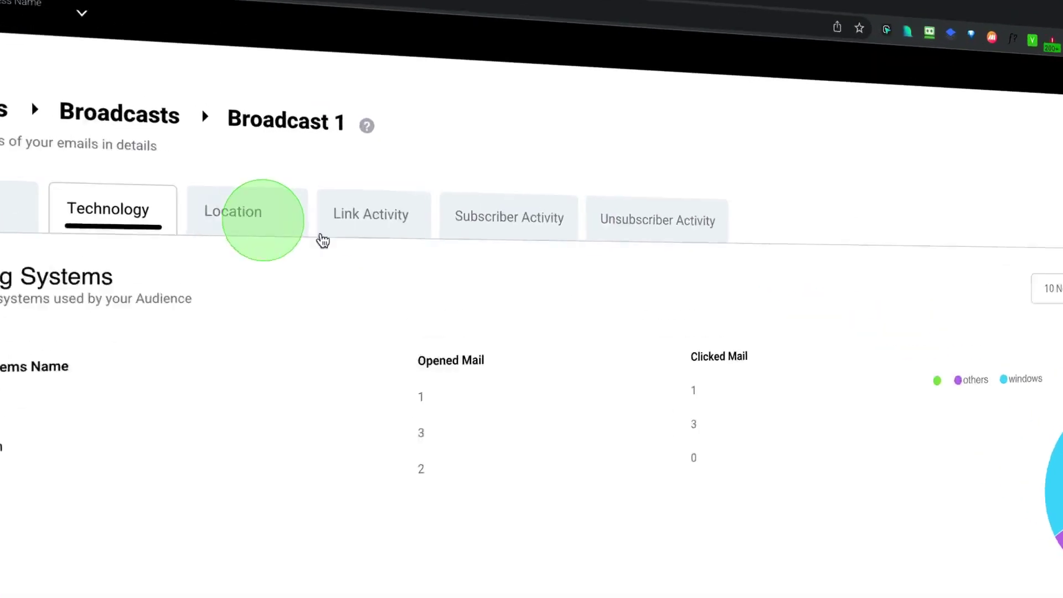
left_click(445, 172)
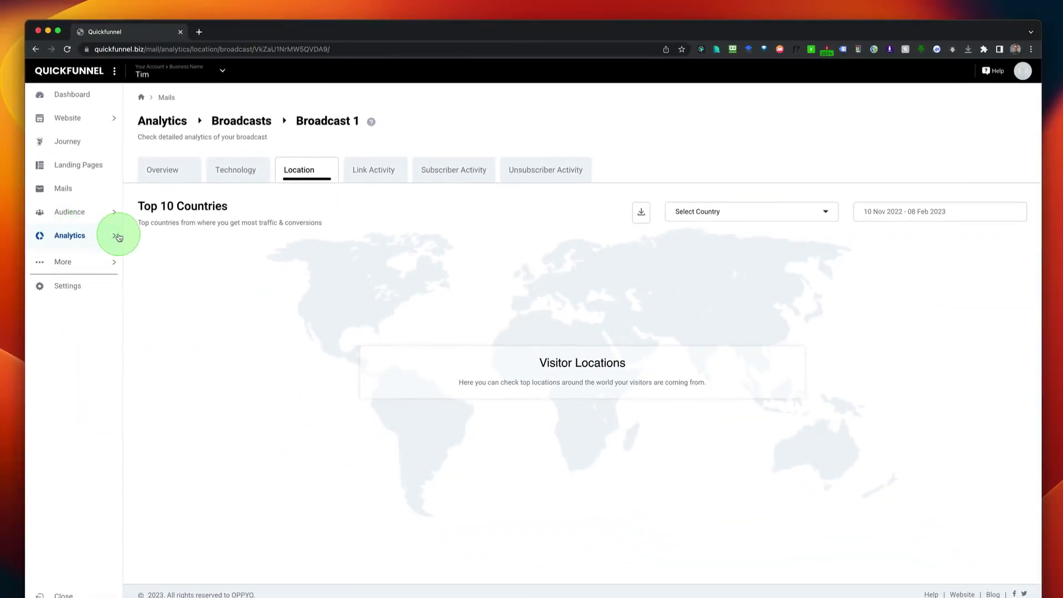
Look through the available analytics categories and open MyDrive to view the stored files.
left_click(118, 237)
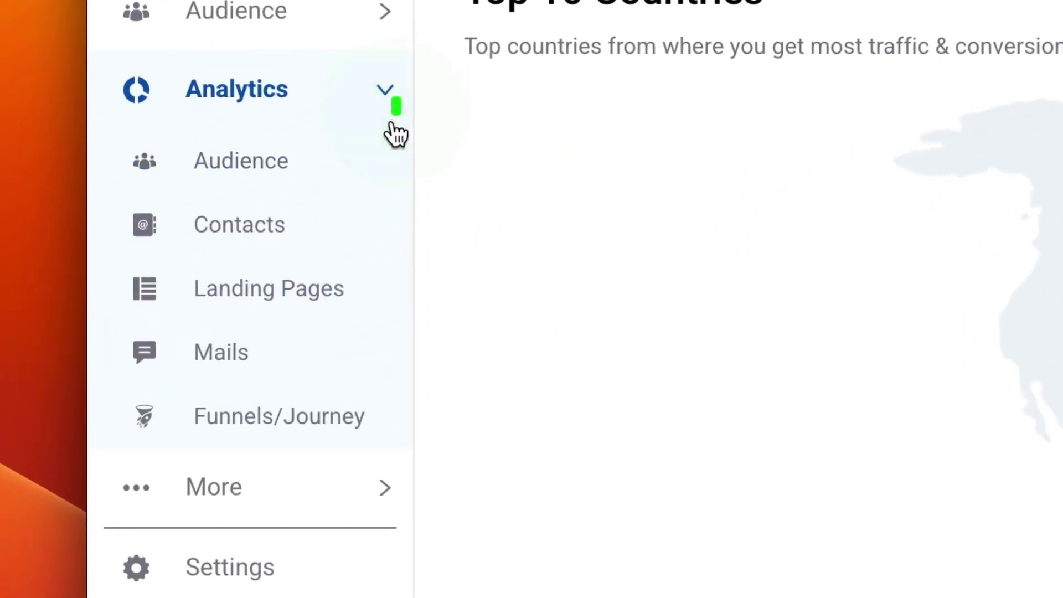
mouse_move(395, 133)
left_mouse_down()
mouse_move(290, 294)
mouse_move(148, 392)
mouse_move(100, 446)
mouse_move(91, 441)
left_mouse_up()
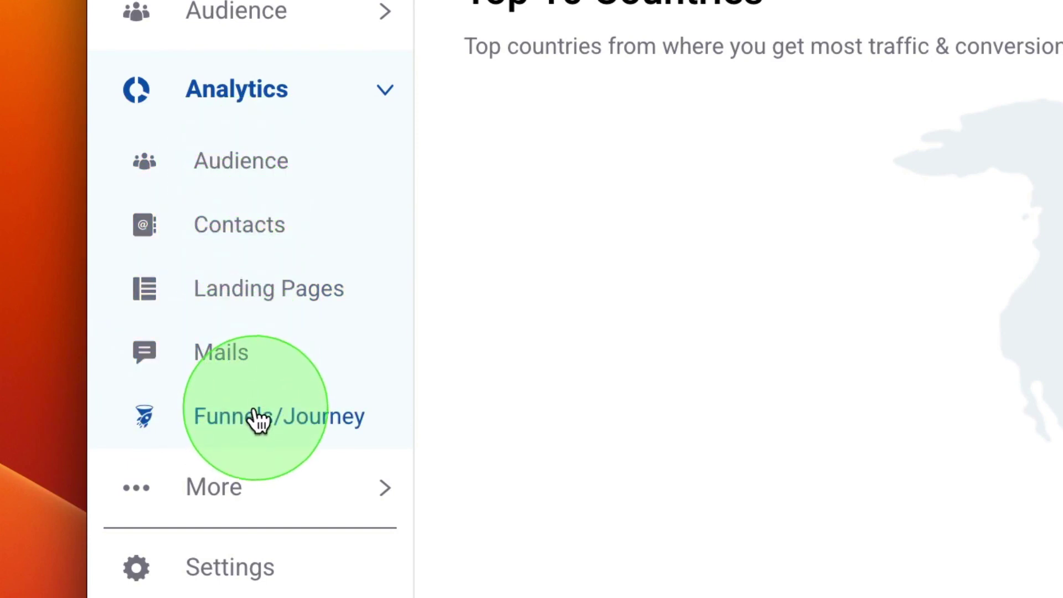
left_click(386, 92)
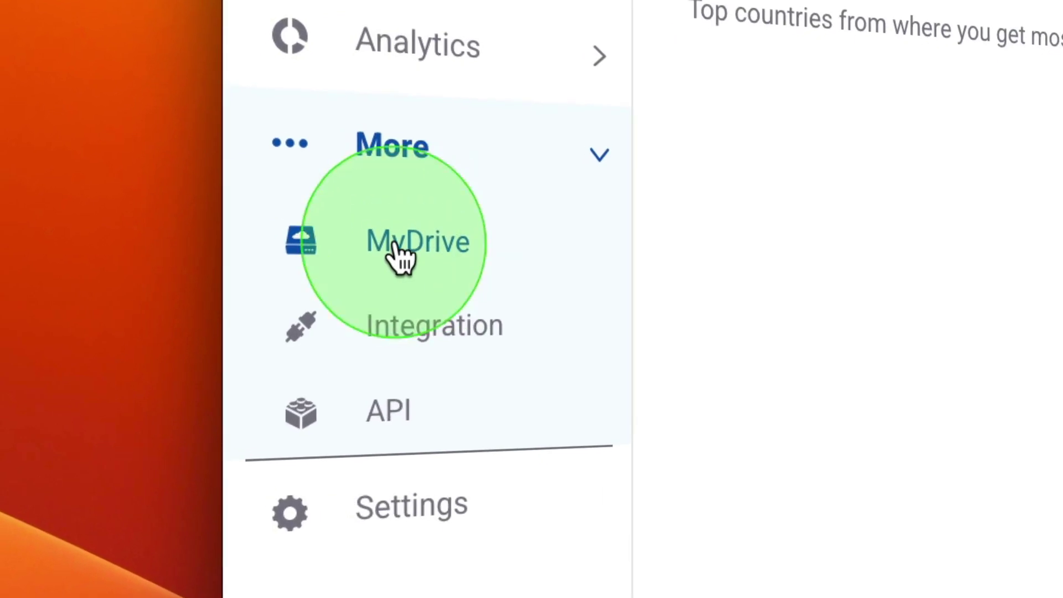
left_click(395, 246)
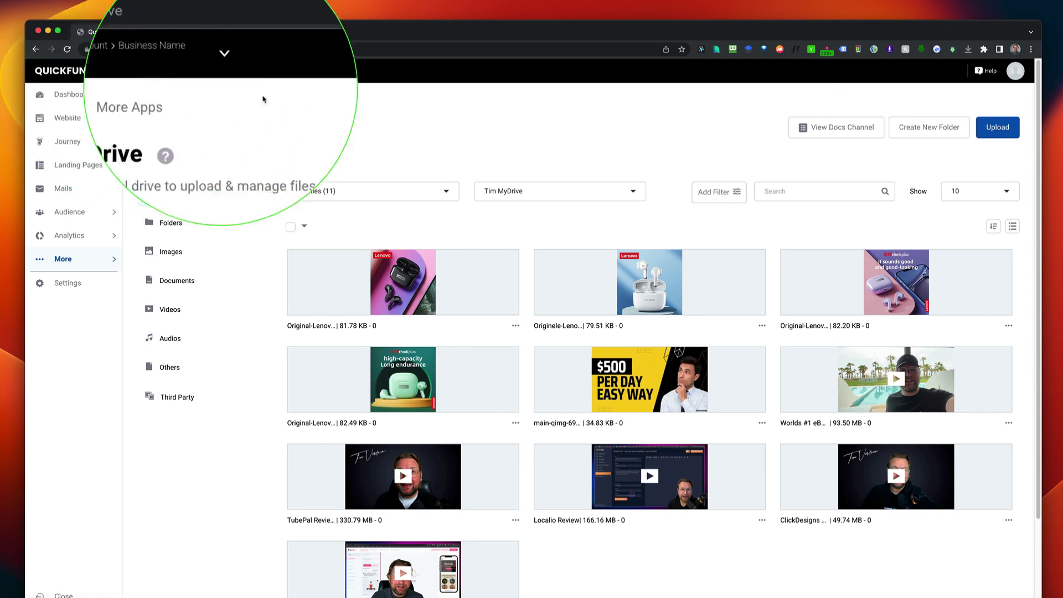
Open the account's businesses list, view the subdomain form for a new business and return to the list.
left_click(1014, 71)
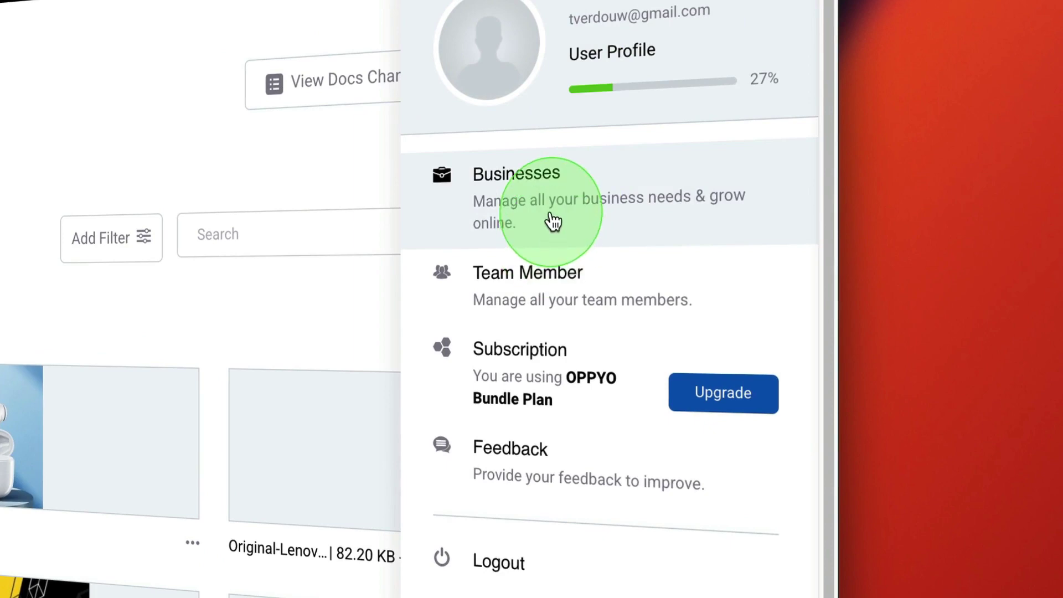
left_click(636, 209)
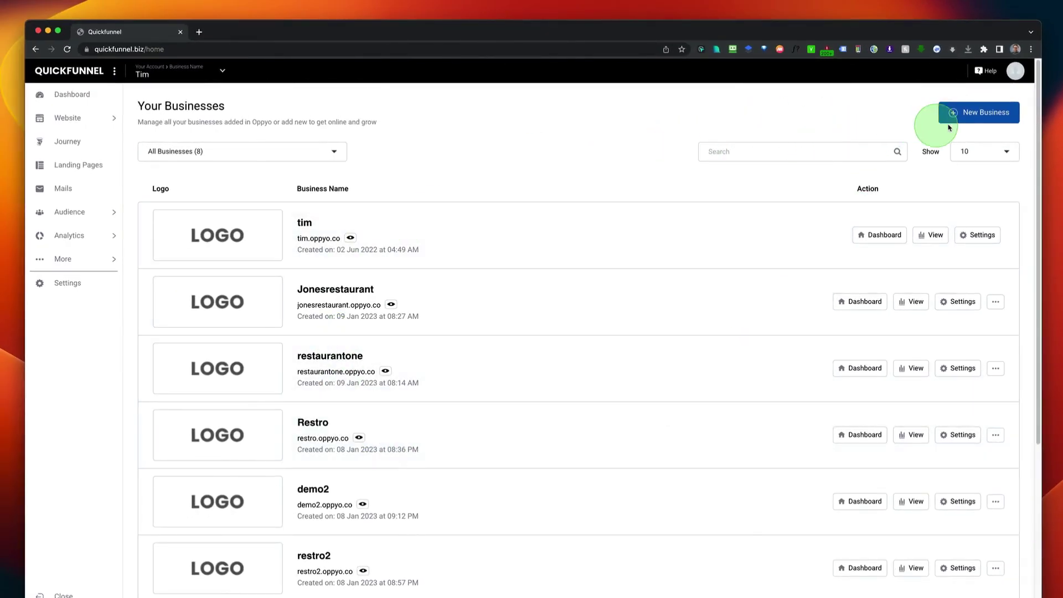
left_click(983, 113)
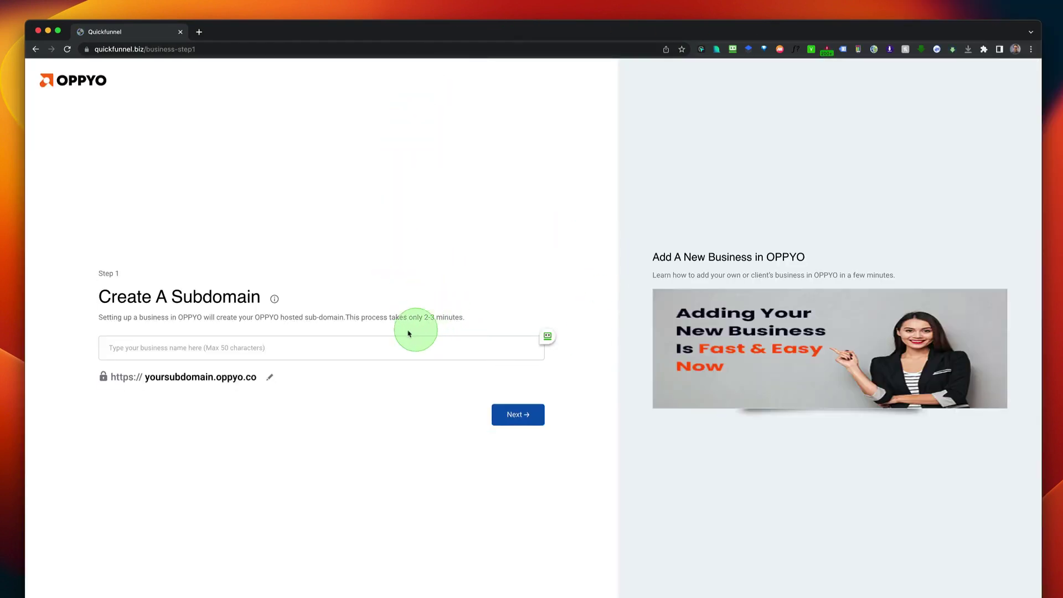
scroll(191, 108, "left", 5)
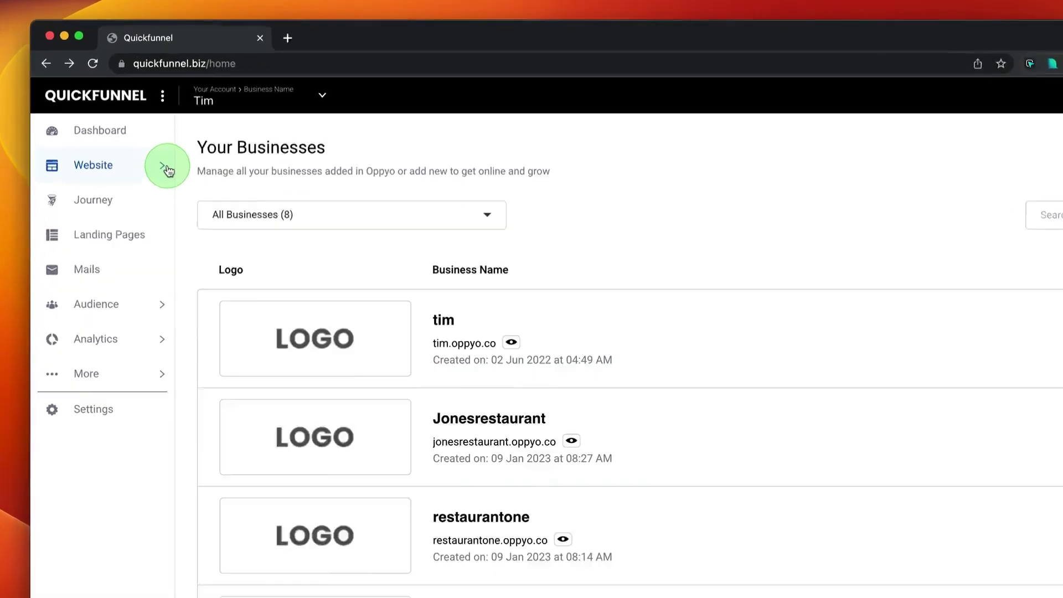
Look at the website section's options and the account options, and open the landing pages list.
left_click(165, 166)
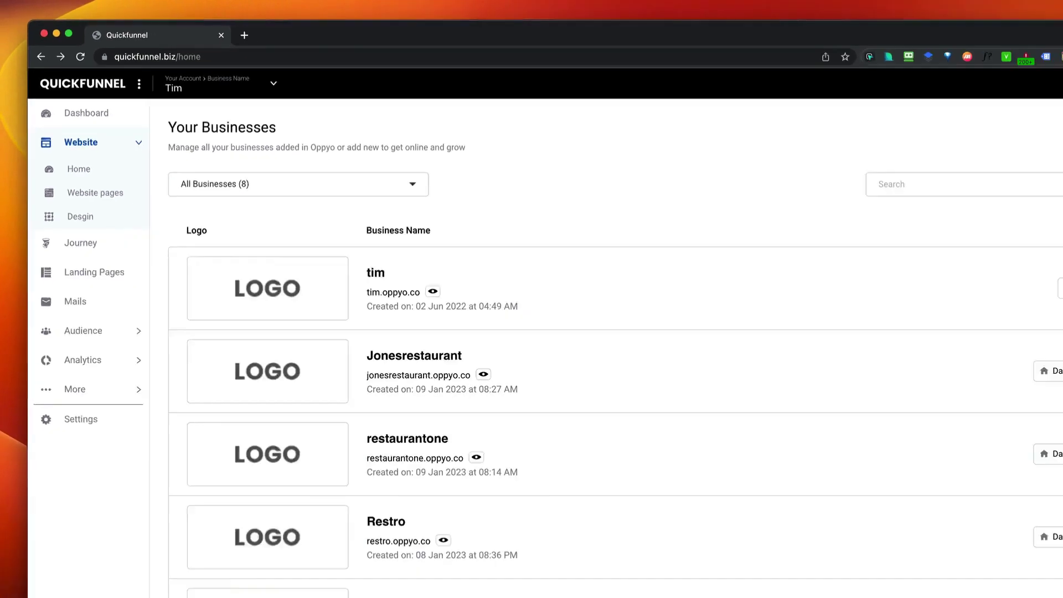
left_click(1014, 70)
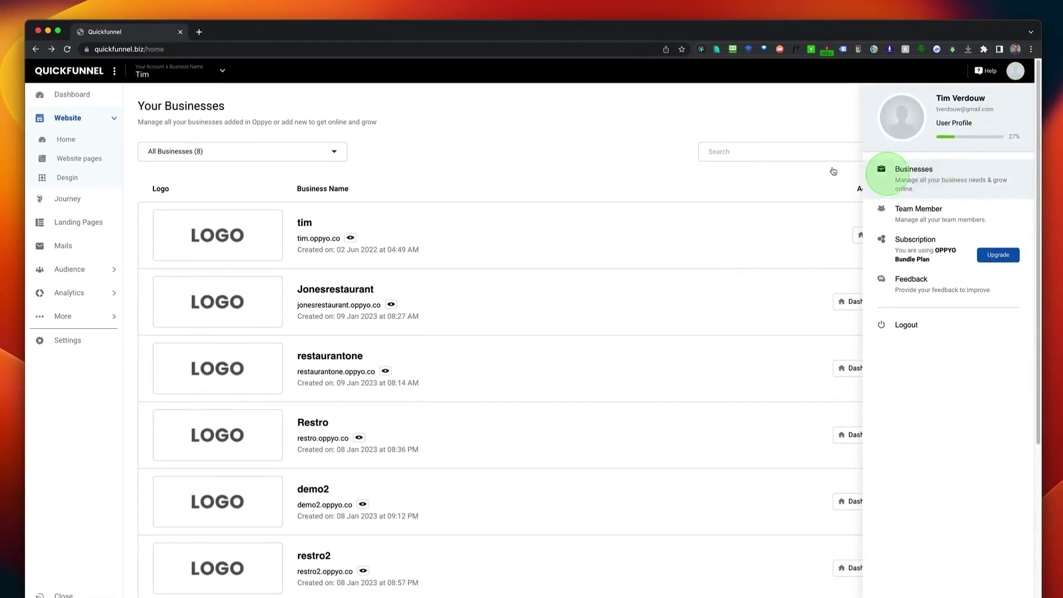
left_click(724, 148)
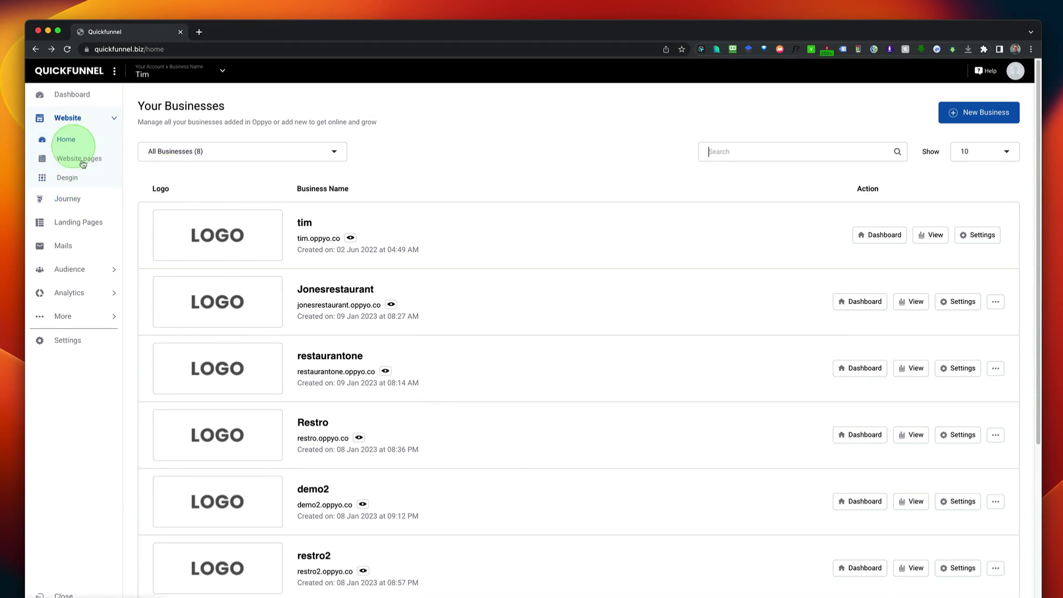
left_click(79, 224)
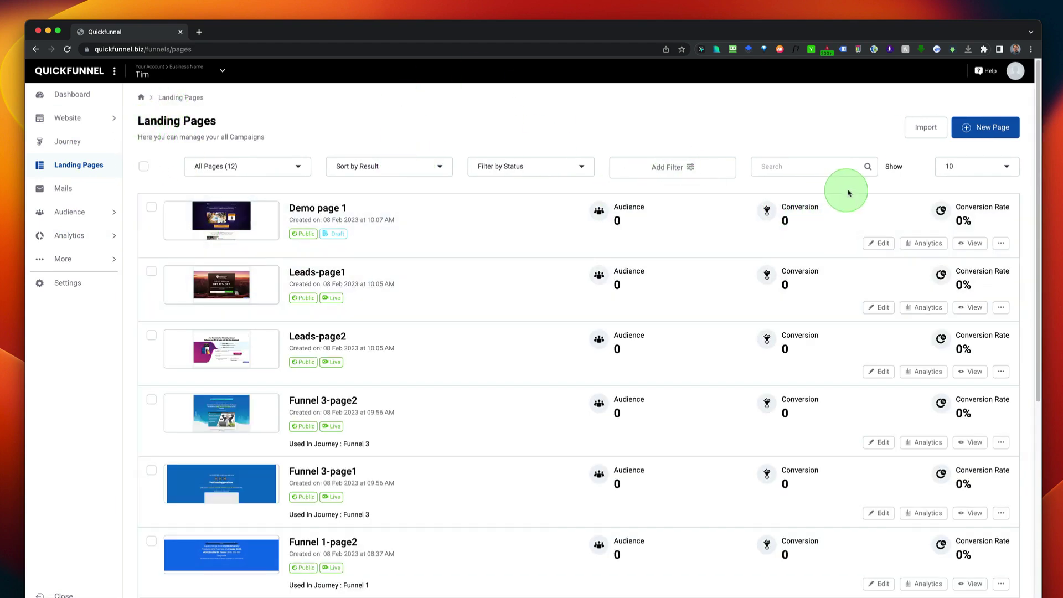
Open the settings overview and look through the business and account settings.
left_click(69, 288)
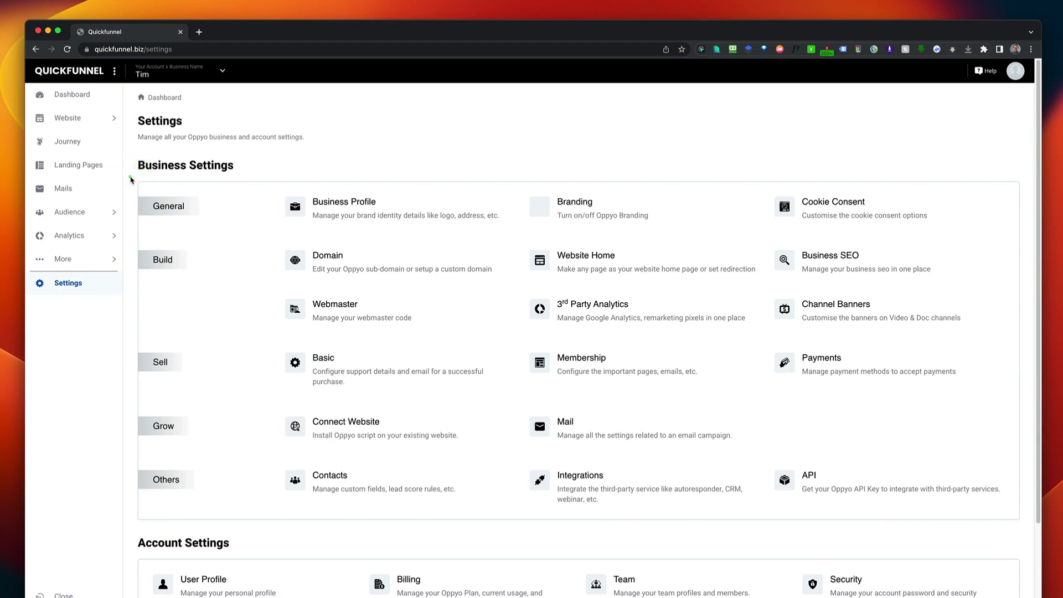
mouse_move(252, 263)
left_mouse_down()
mouse_move(498, 393)
mouse_move(1020, 518)
left_mouse_up()
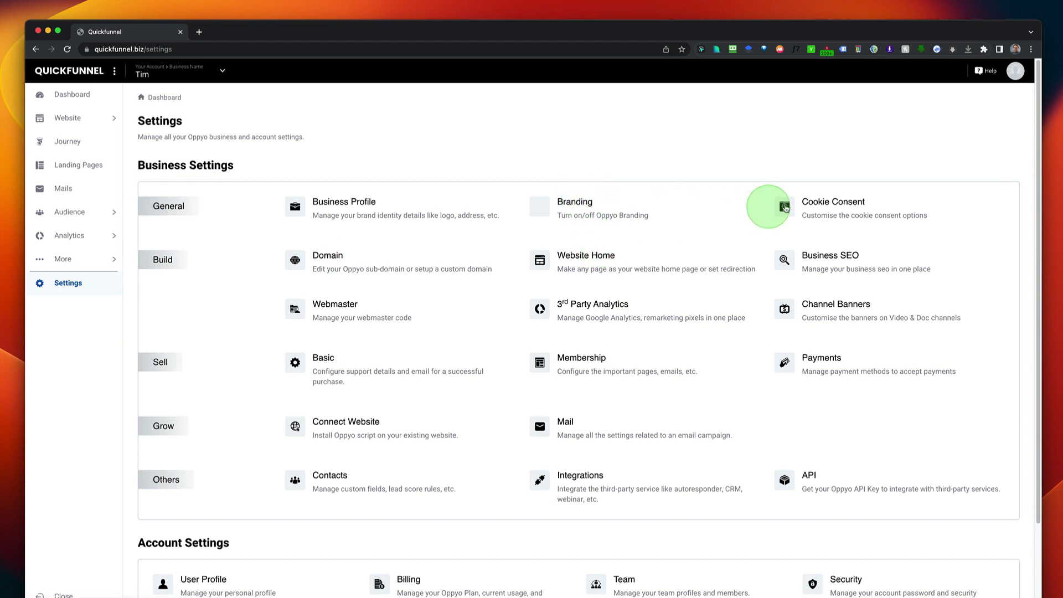
scroll(636, 392, "down", 3)
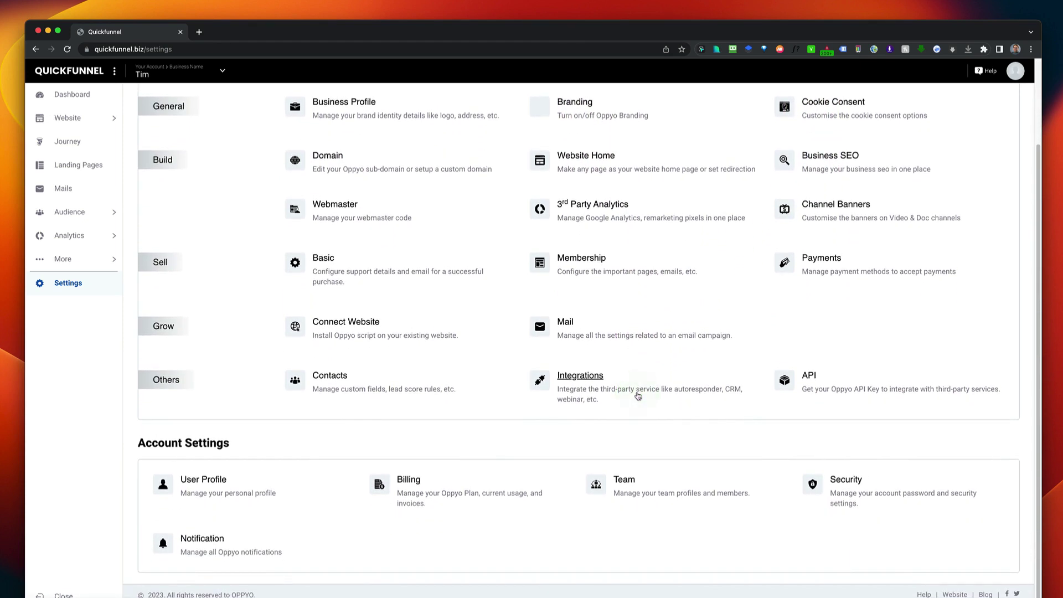
Browse the autoresponder, CRM and webinar services offered for a new integration and return to the dashboard.
left_click(47, 258)
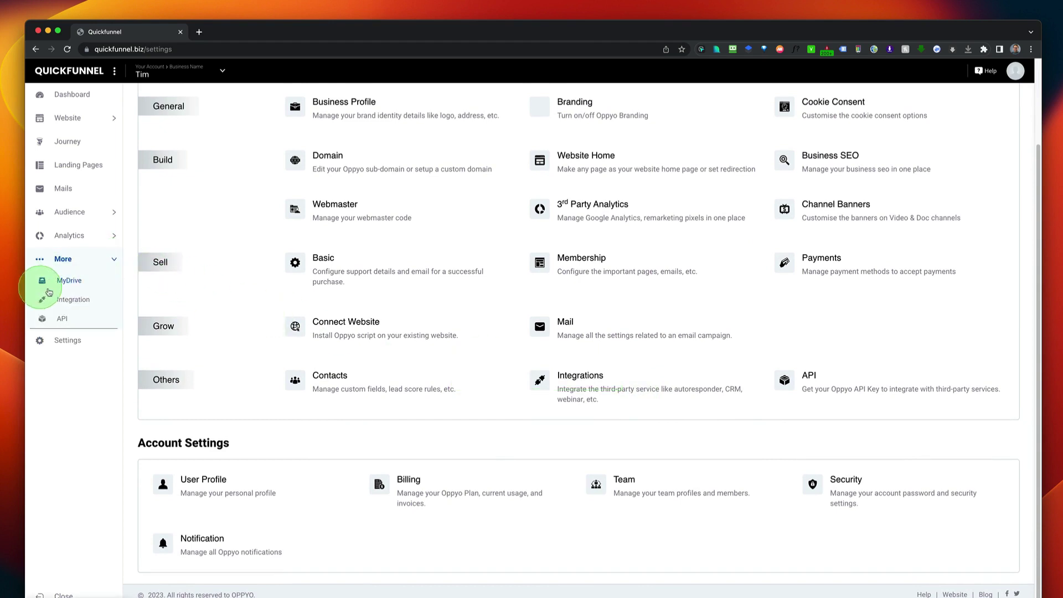
left_click(62, 300)
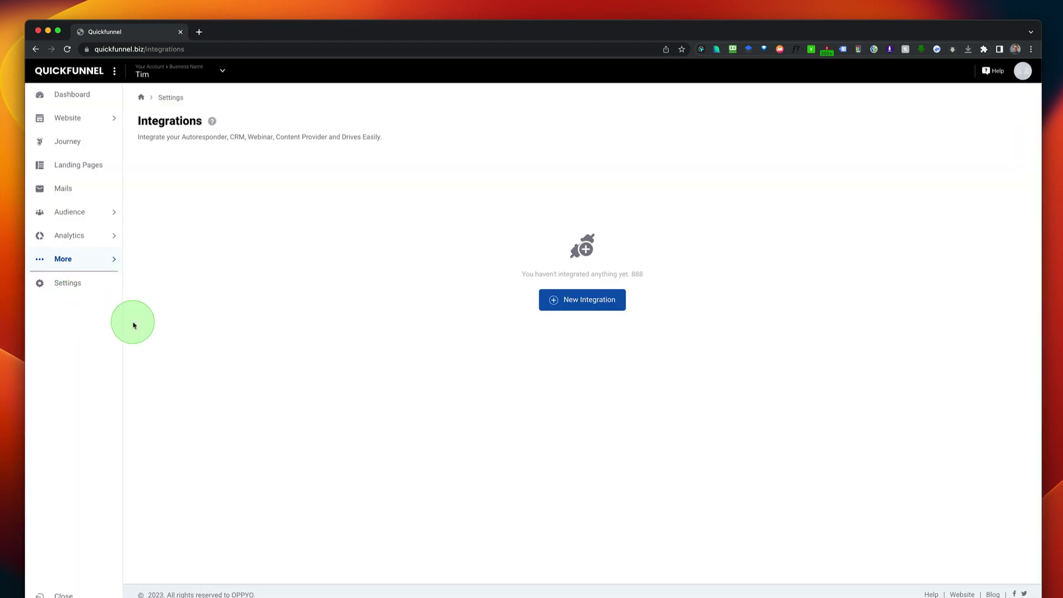
left_click(558, 302)
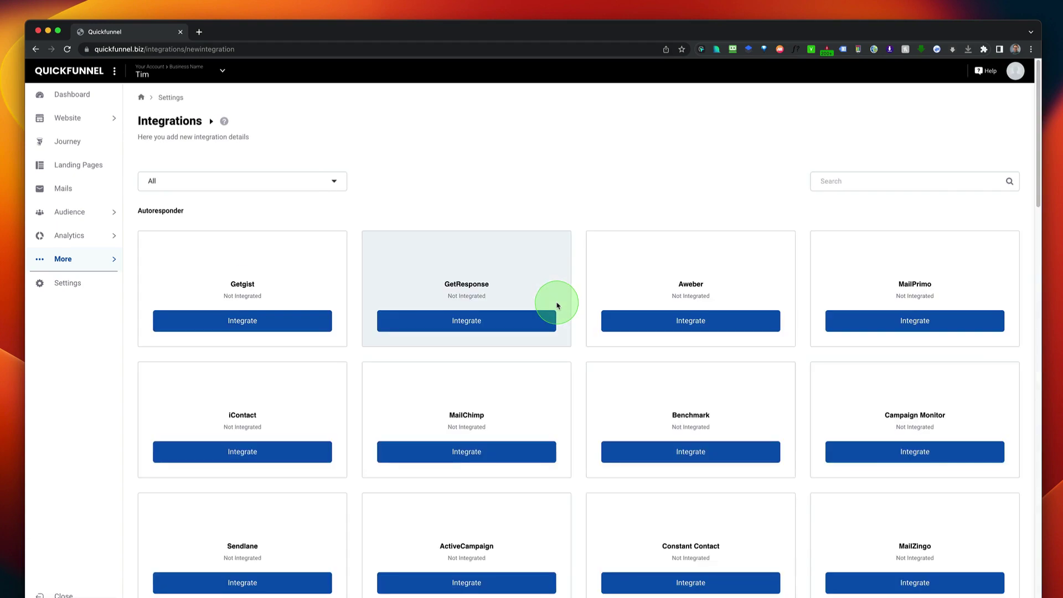
scroll(554, 305, "down", 5)
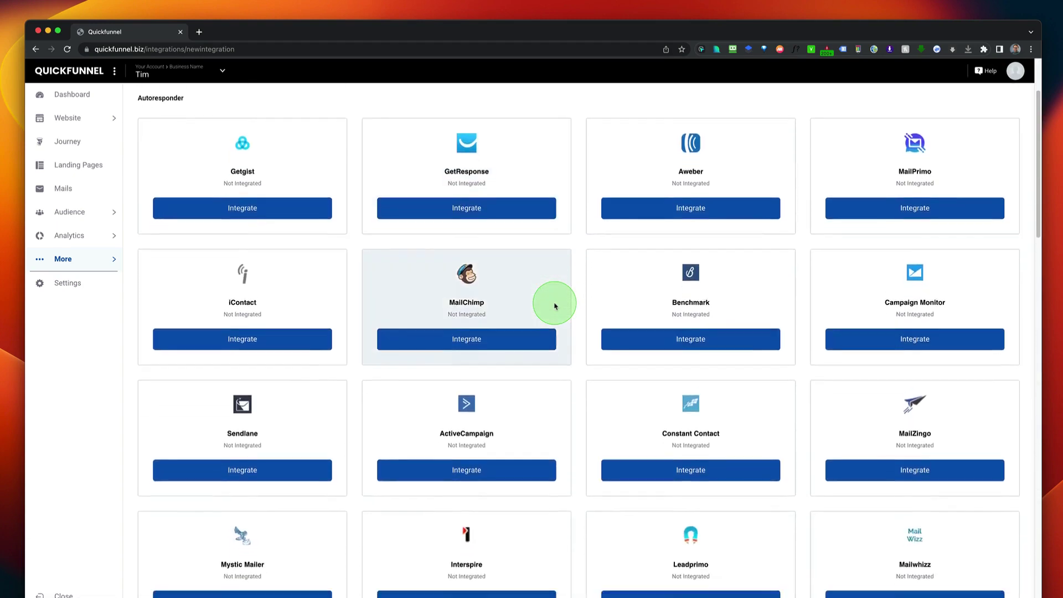
scroll(554, 306, "down", 8)
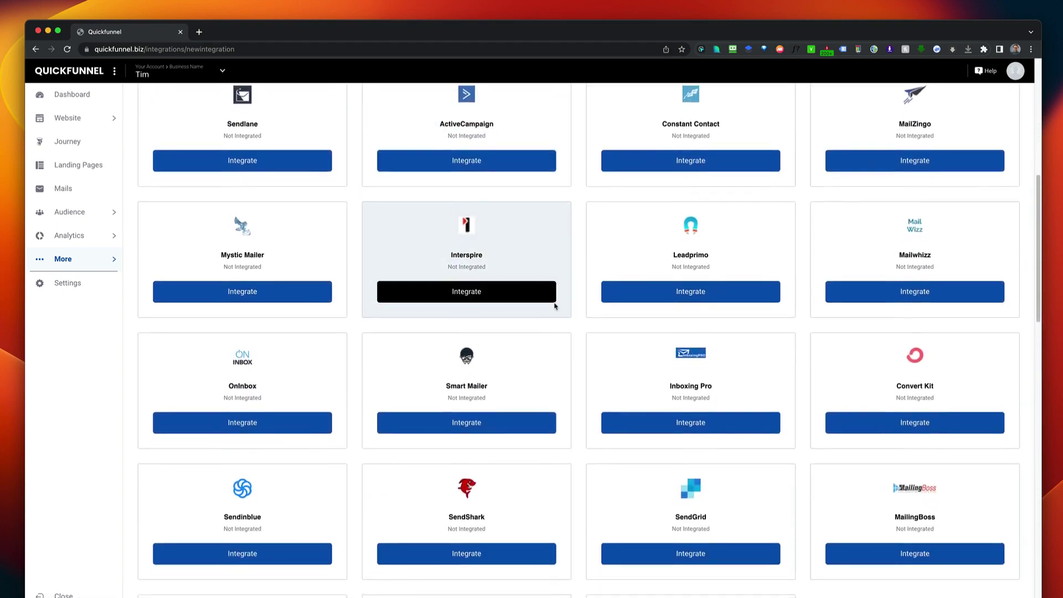
scroll(554, 305, "down", 13)
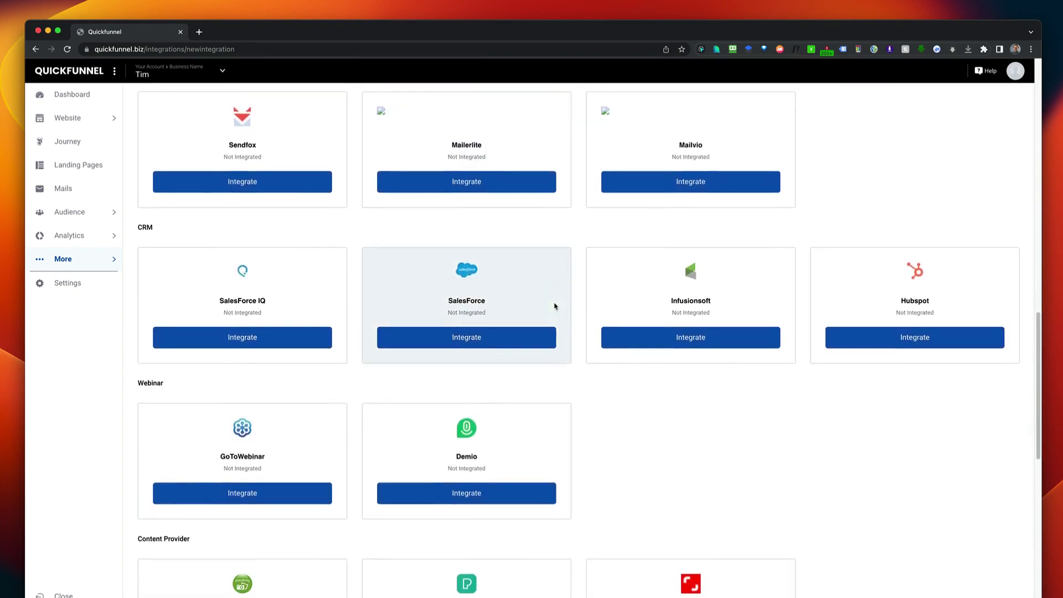
left_click(72, 97)
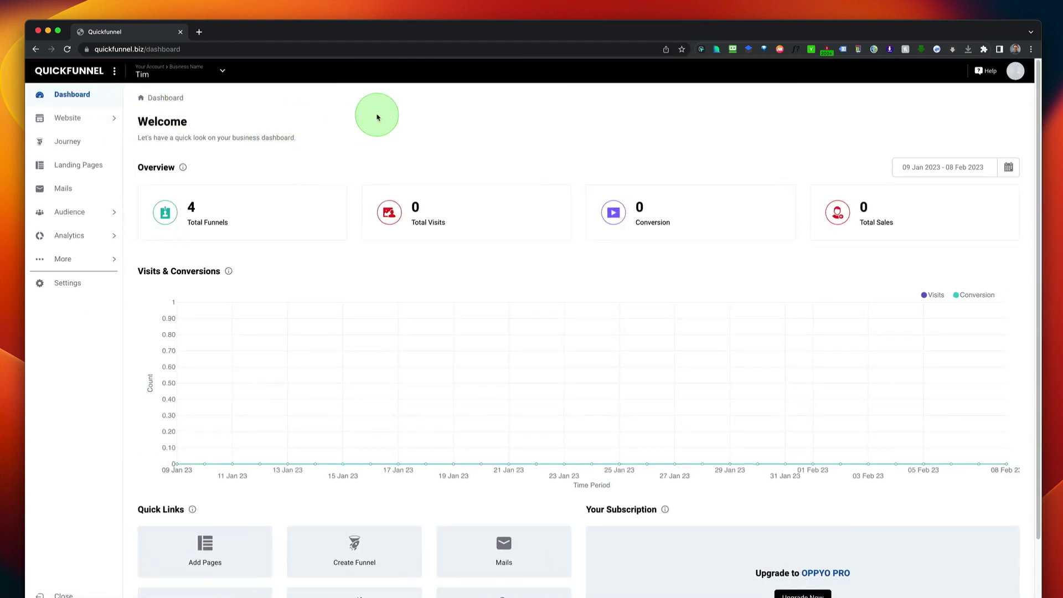